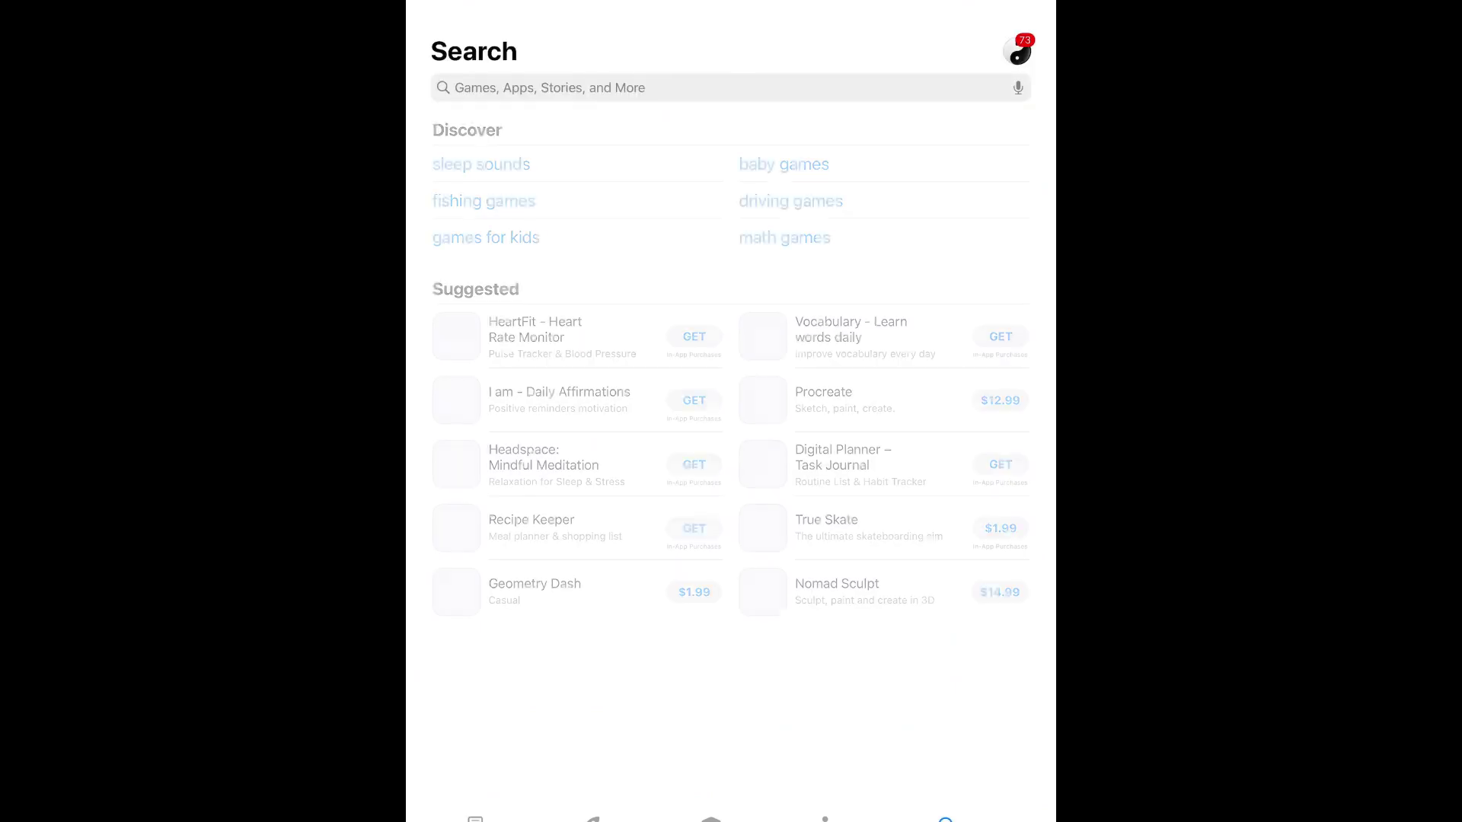
Search the App Store for 'metamask' and update MetaMask - Blockchain Wallet
type("m")
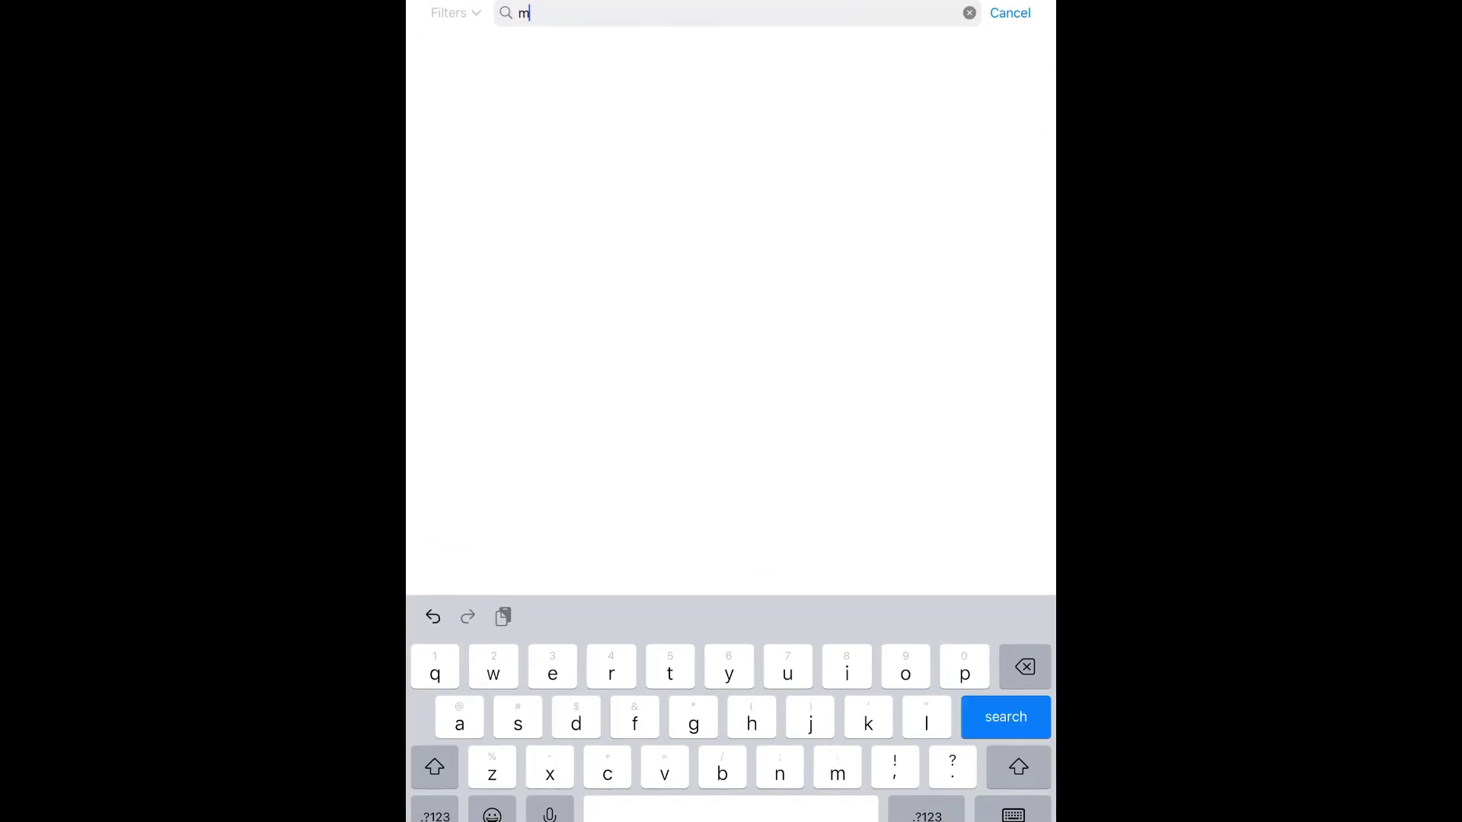
type("etamas")
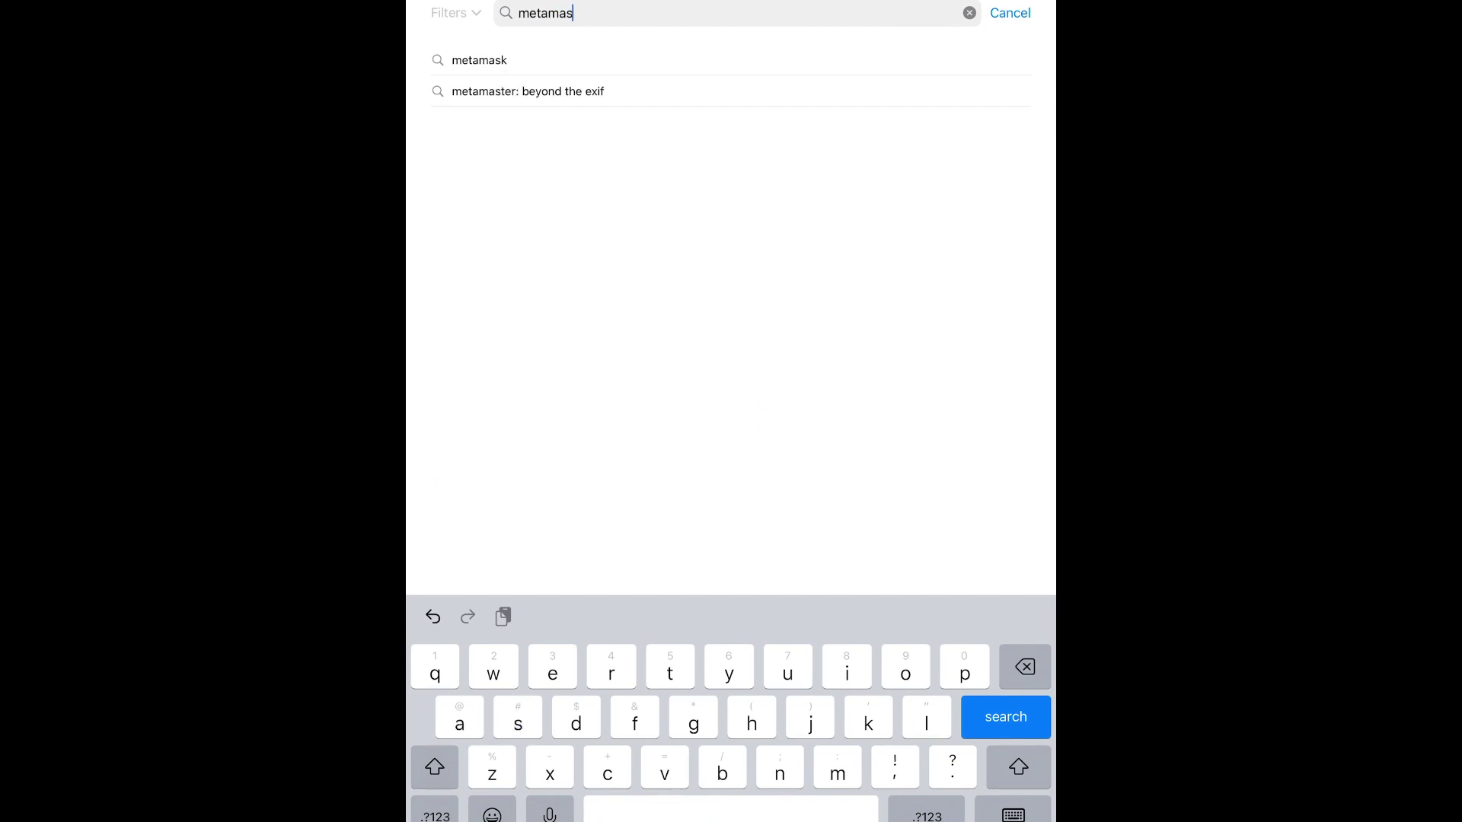
type("k")
key("Return")
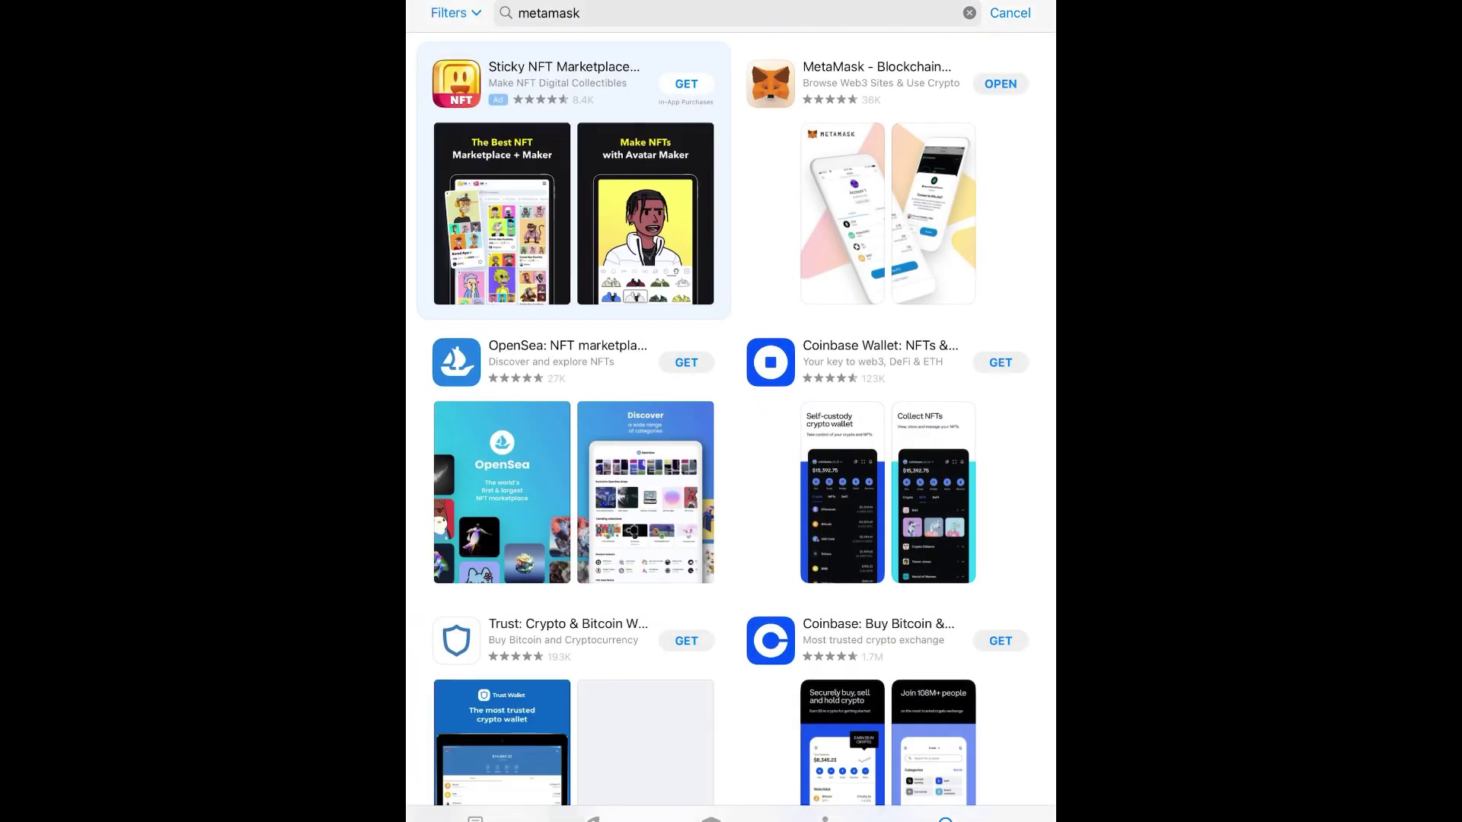
left_click(876, 72)
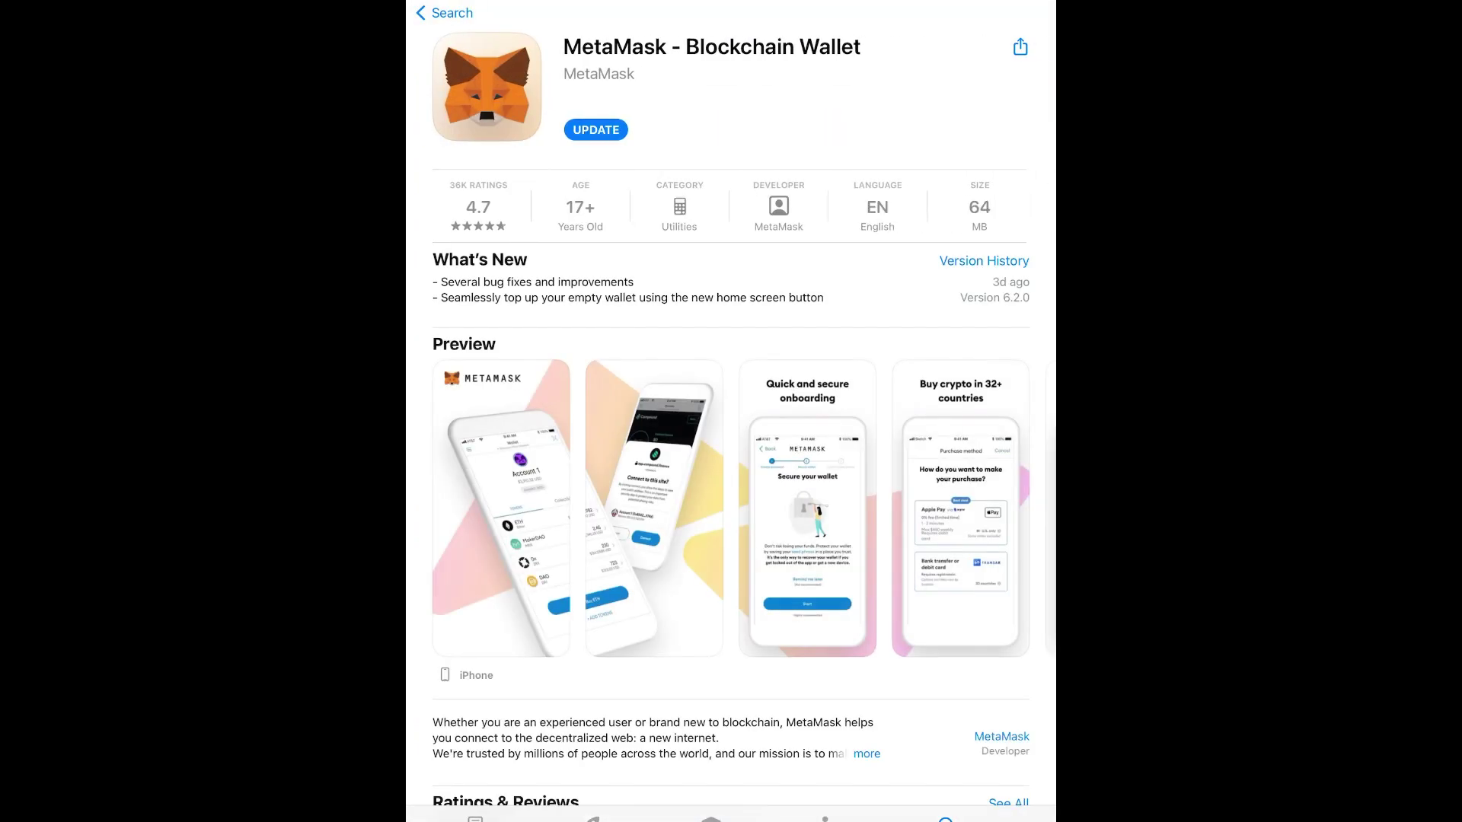
left_click(596, 130)
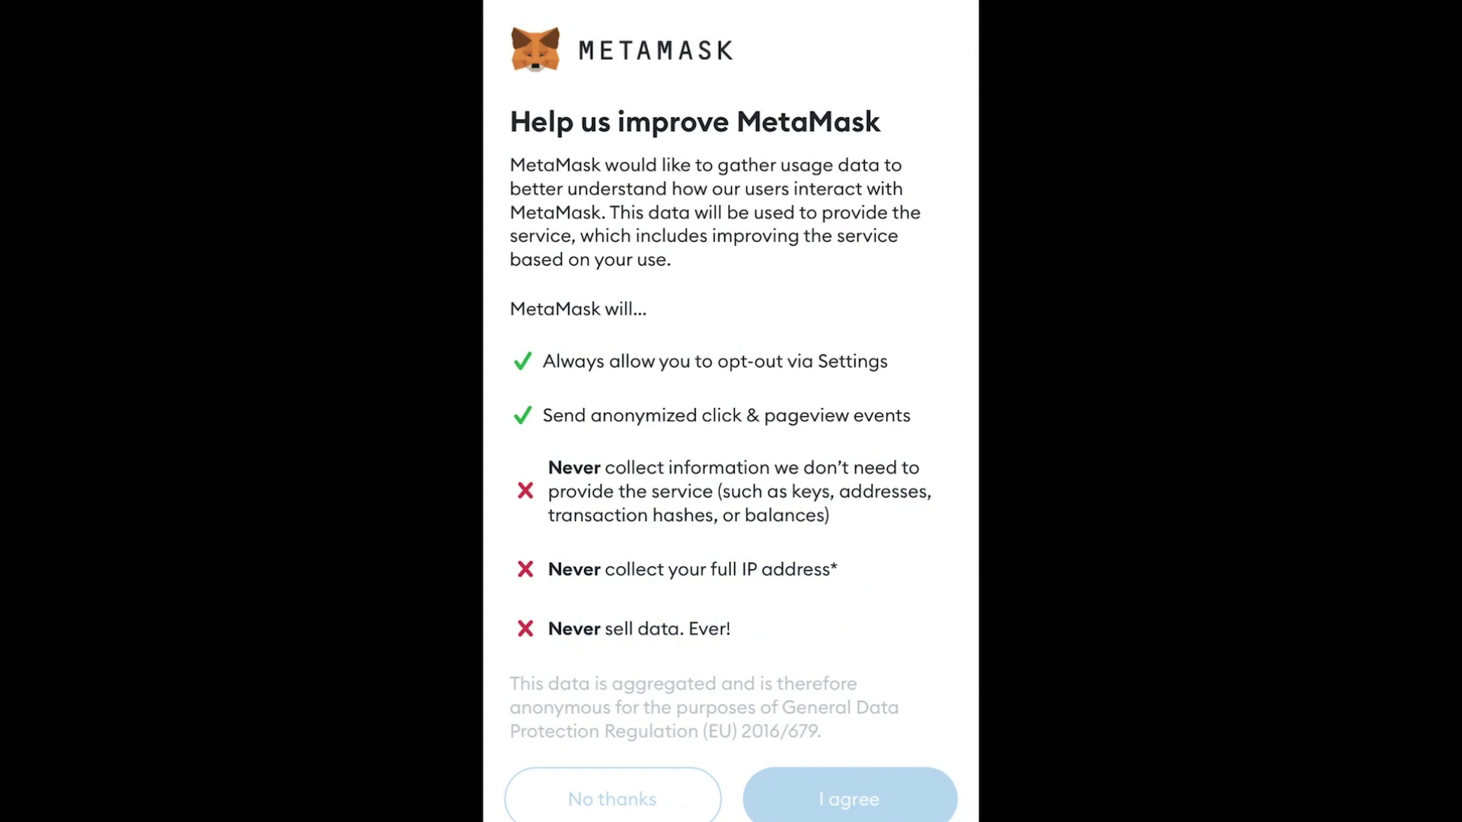
Scroll through 'Help us improve MetaMask' and agree to share anonymized usage data
scroll(730, 457, "down", 3)
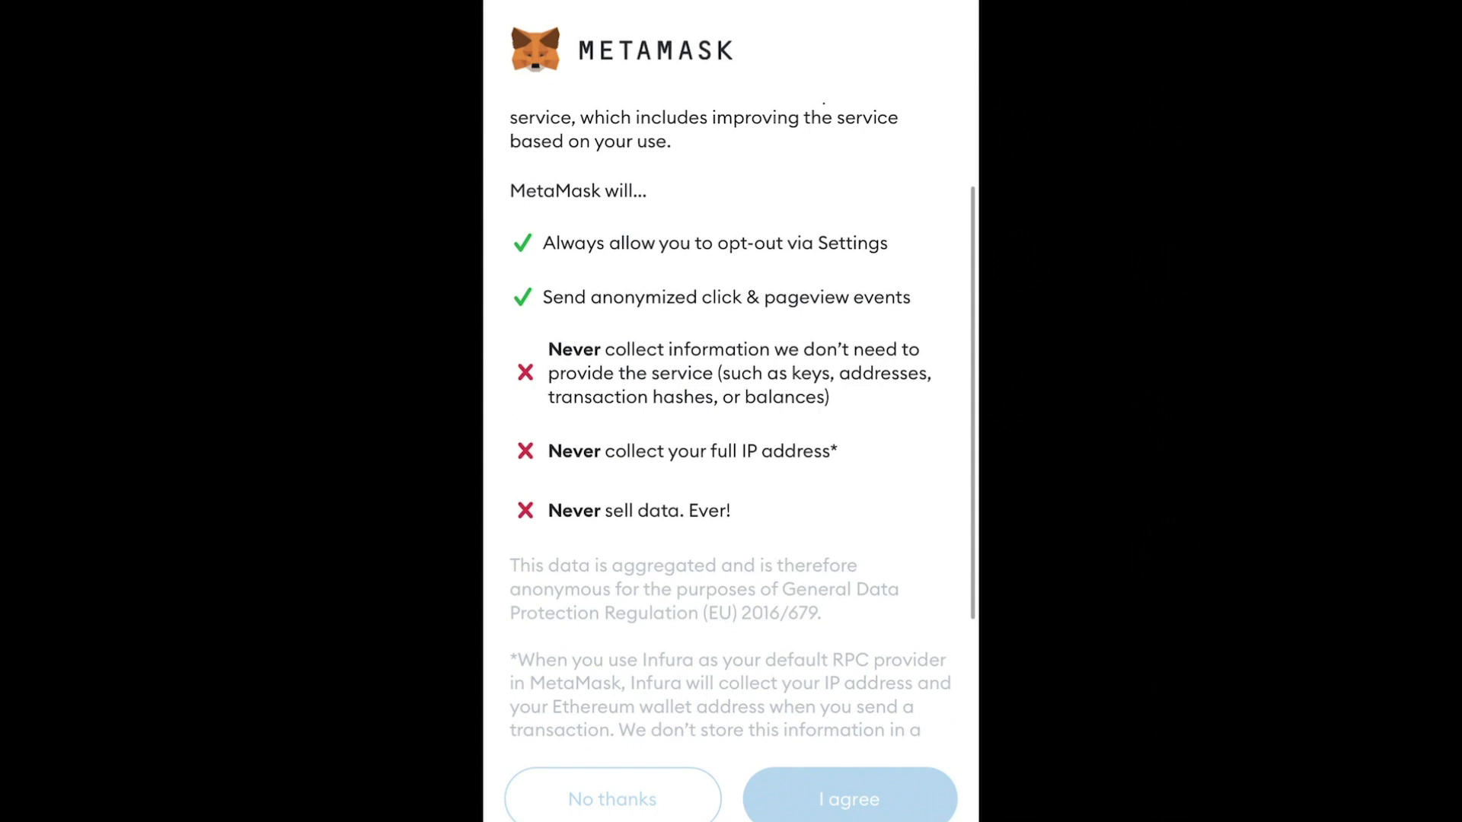
scroll(731, 457, "down", 5)
left_click(849, 799)
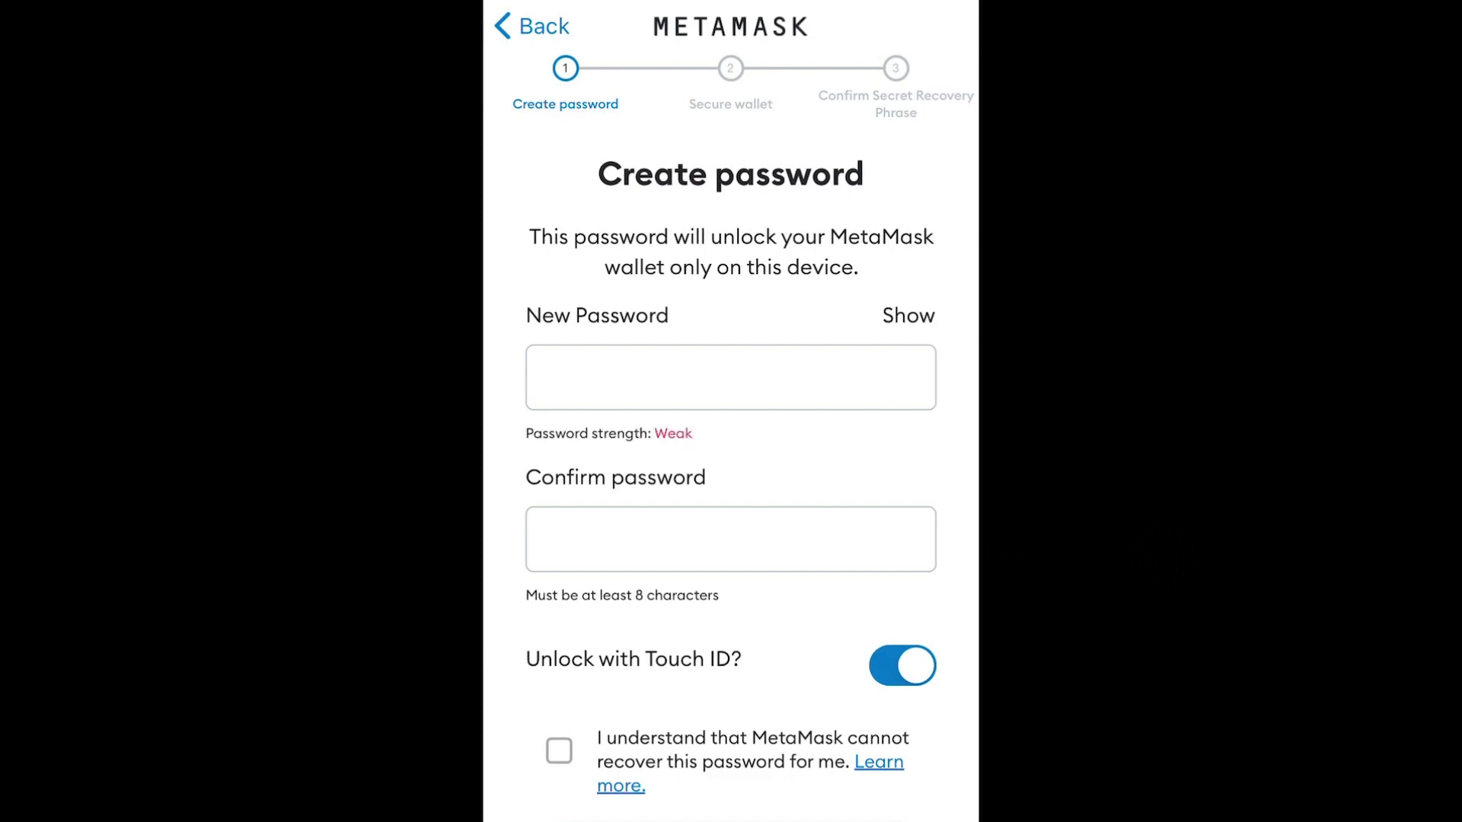
Acknowledge the password cannot be recovered and create the wallet password
scroll(731, 472, "down", 3)
scroll(731, 457, "up", 3)
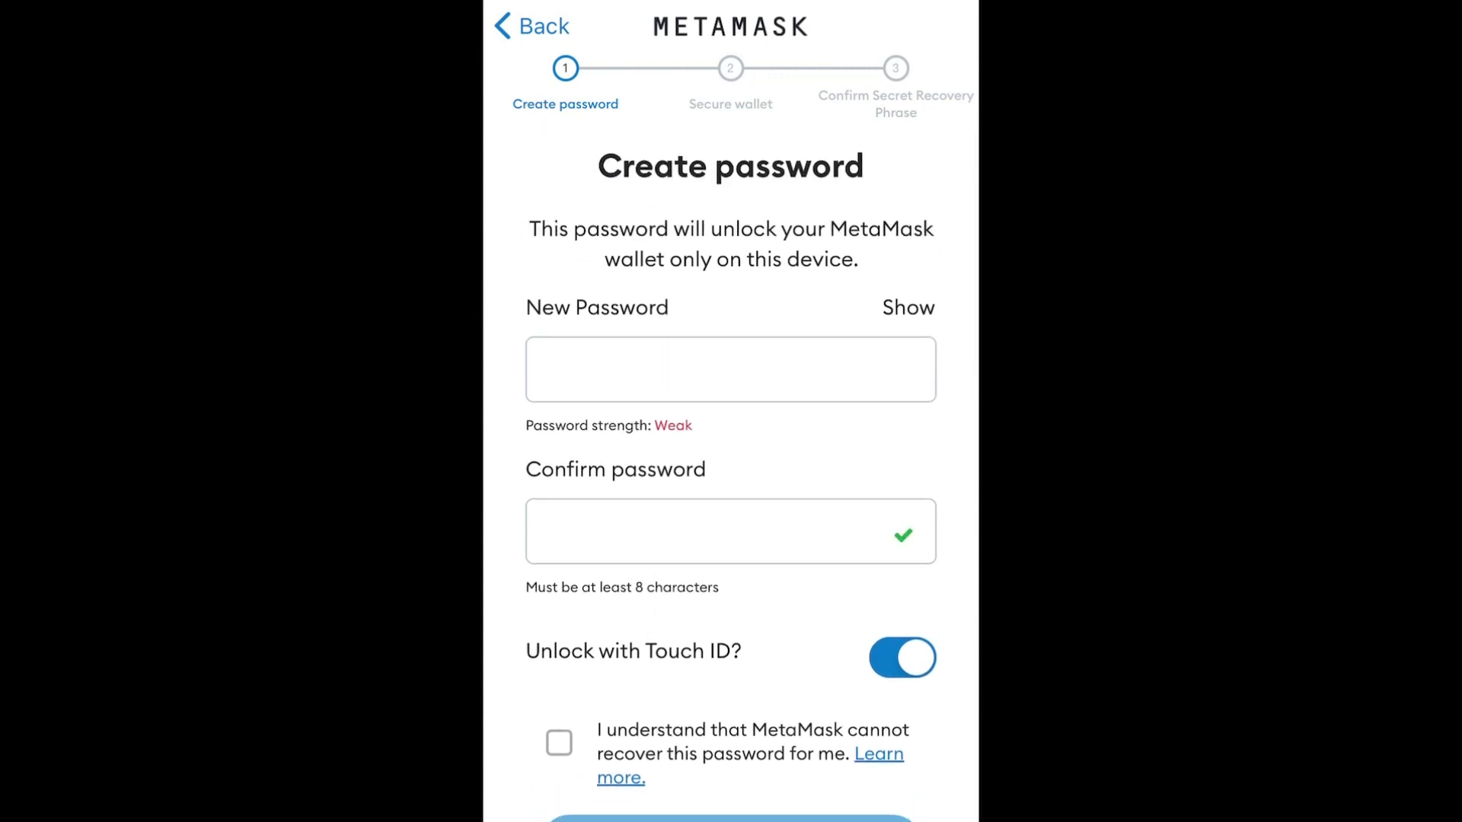
scroll(731, 457, "down", 5)
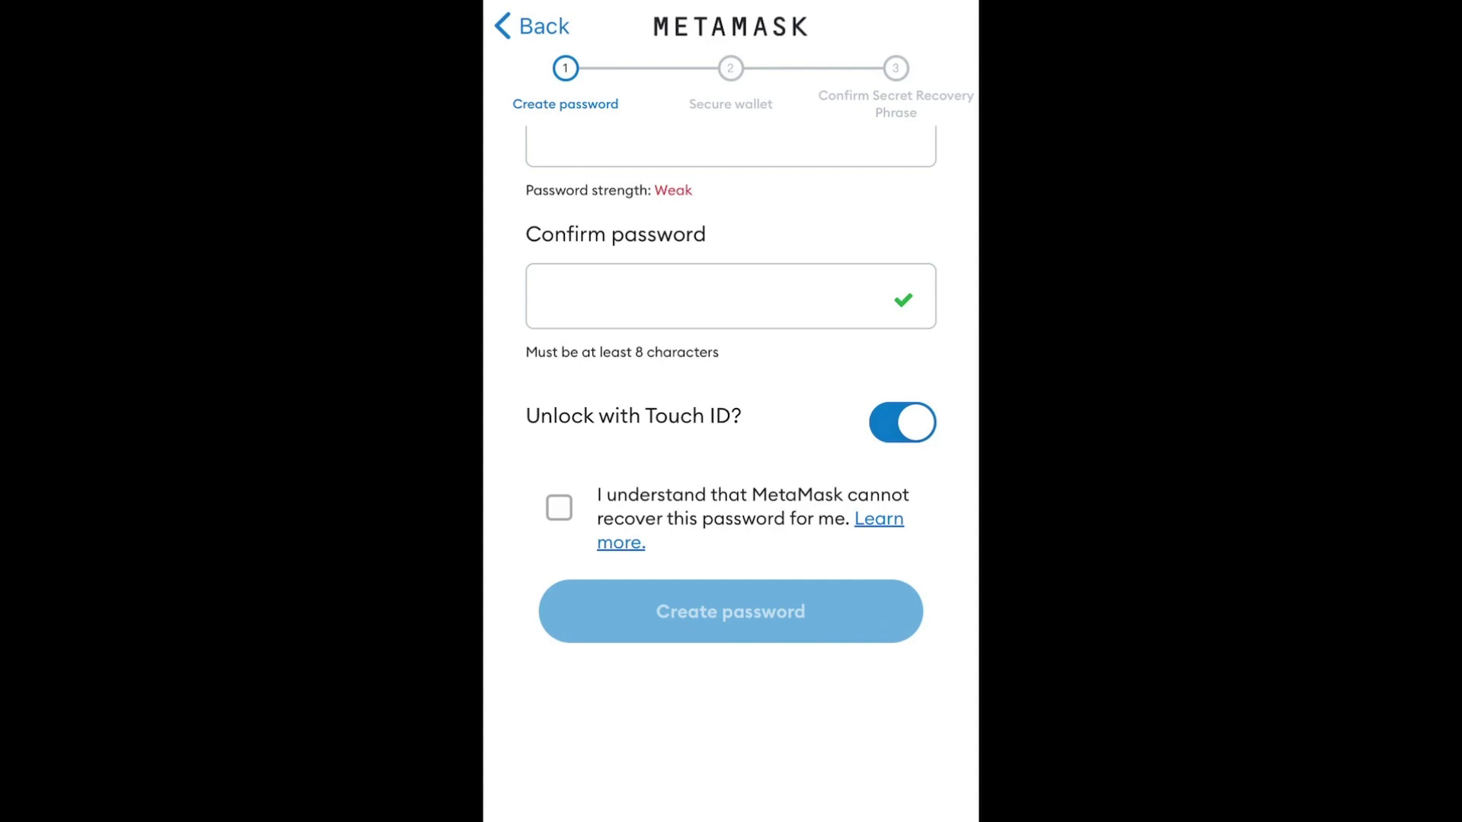
scroll(731, 457, "down", 3)
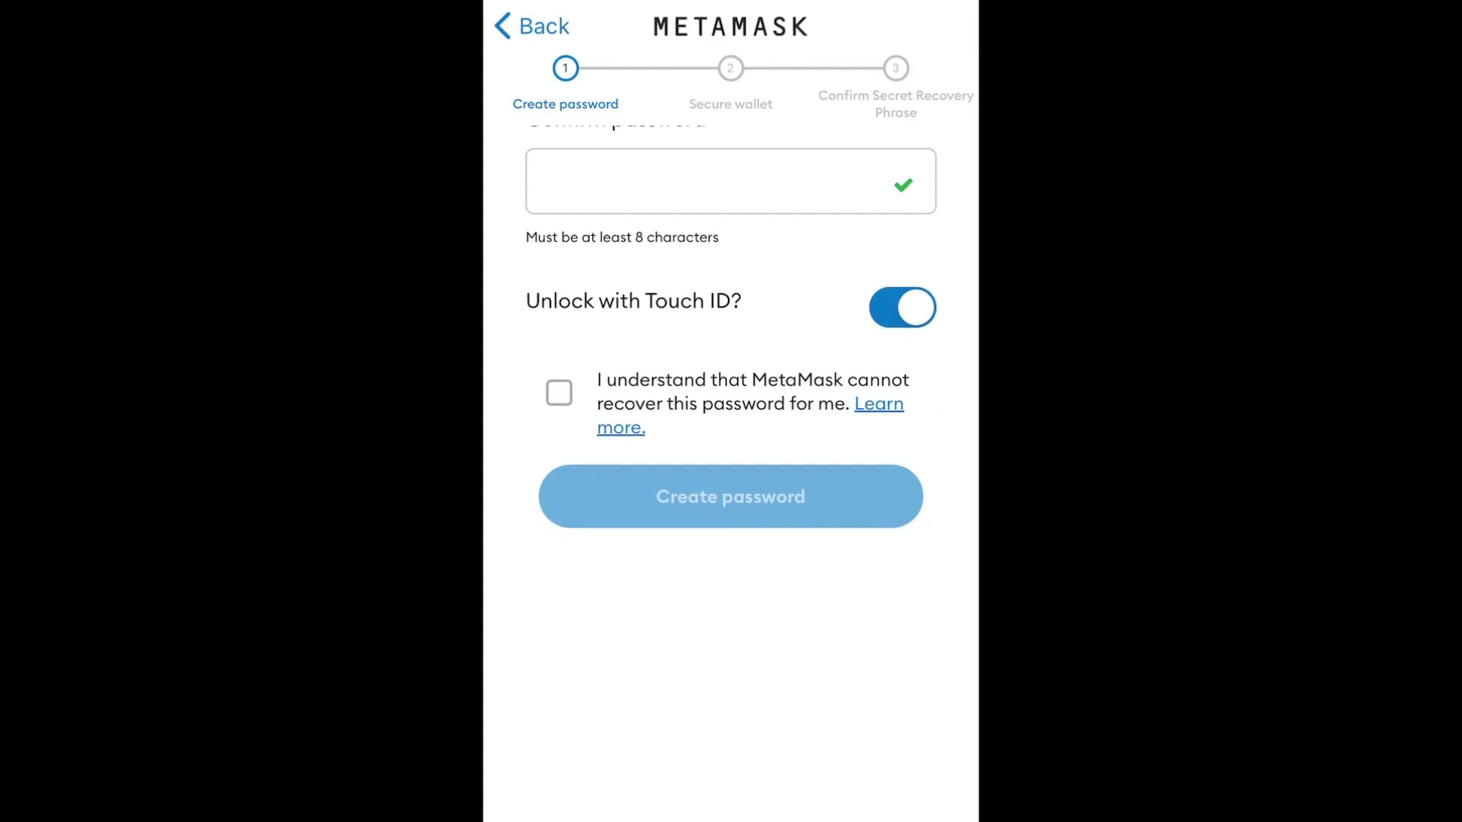
left_click(559, 392)
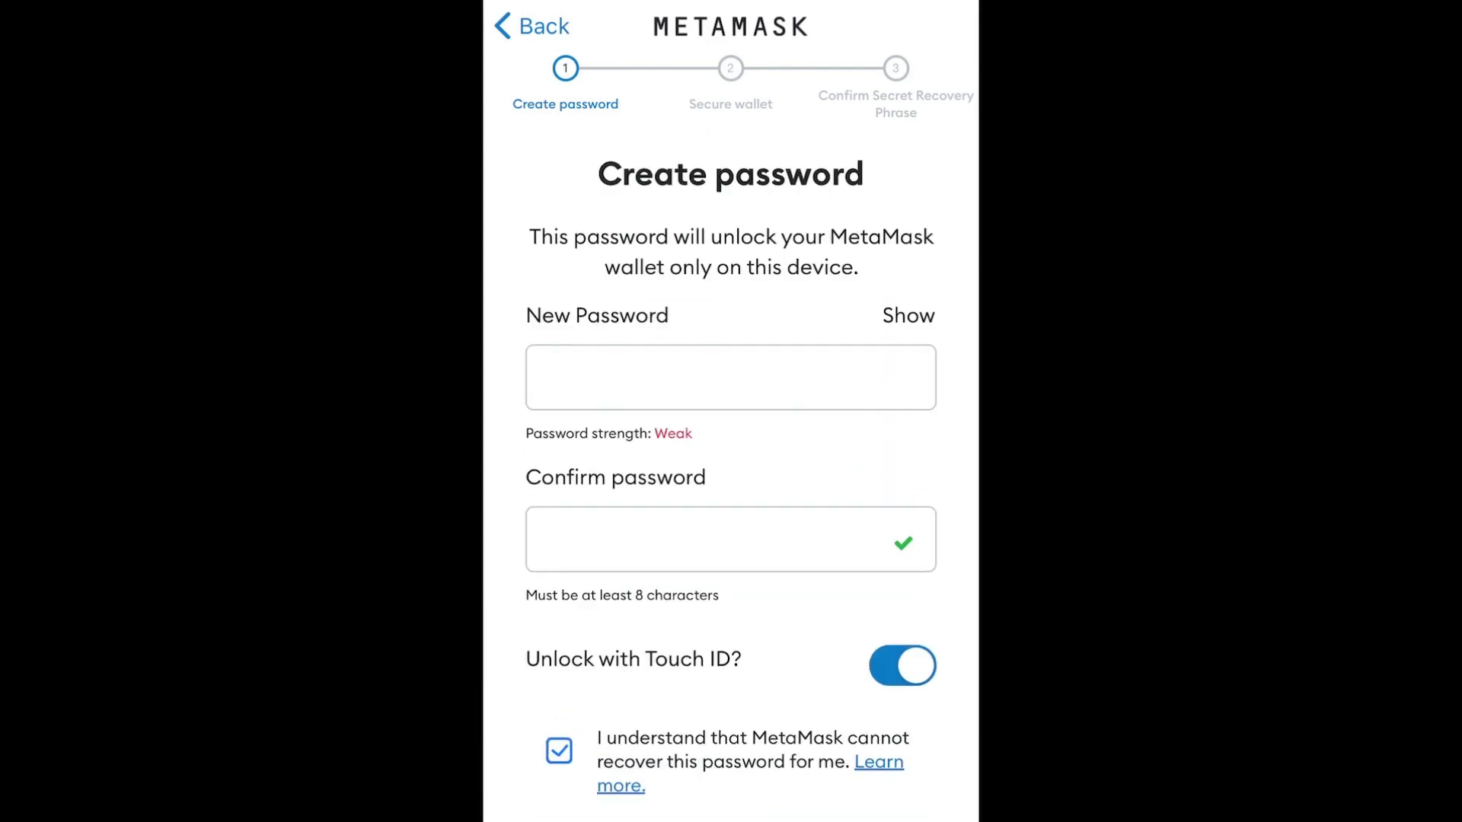
scroll(731, 456, "down", 2)
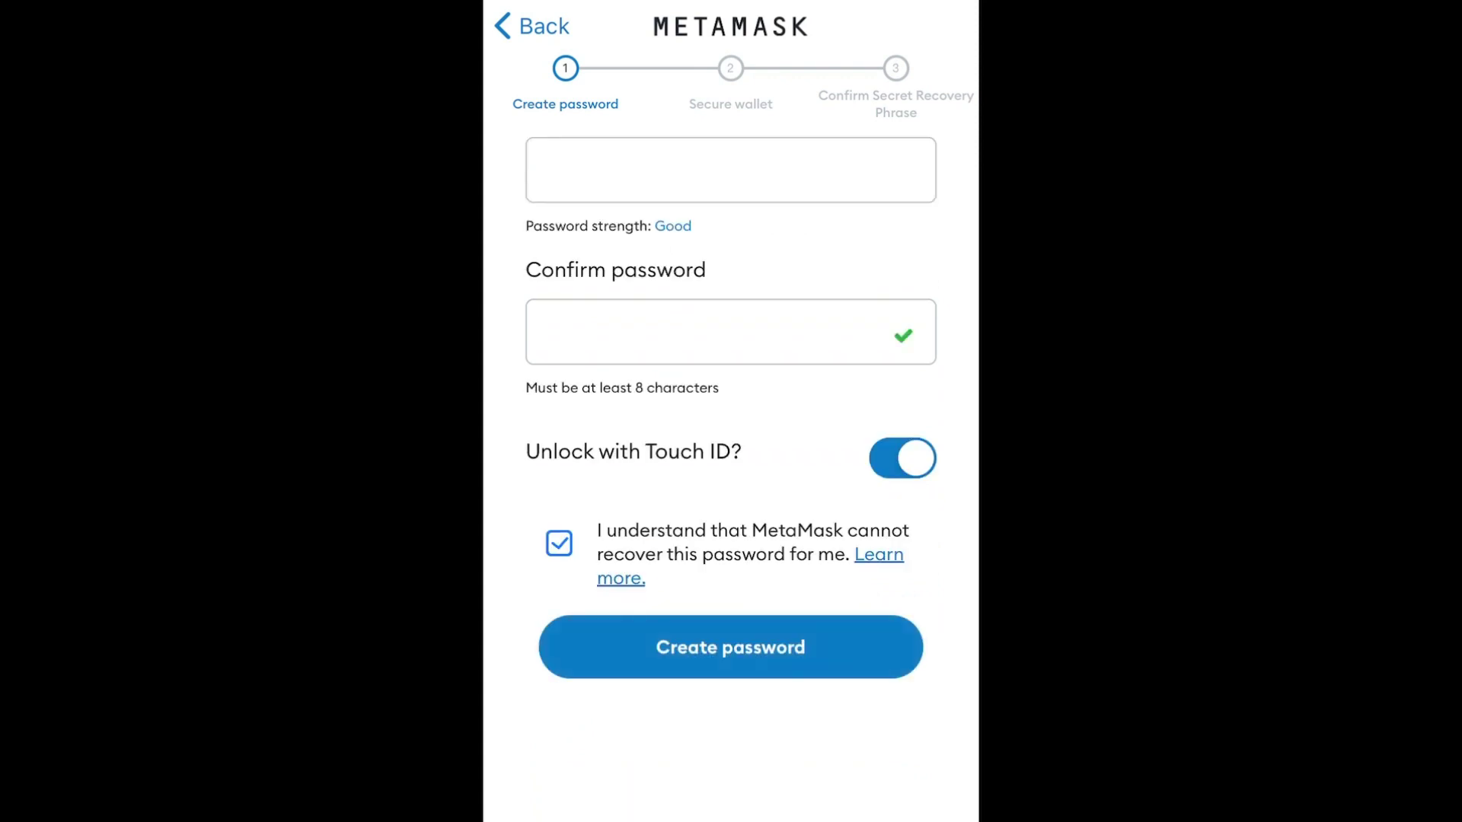
left_click(731, 647)
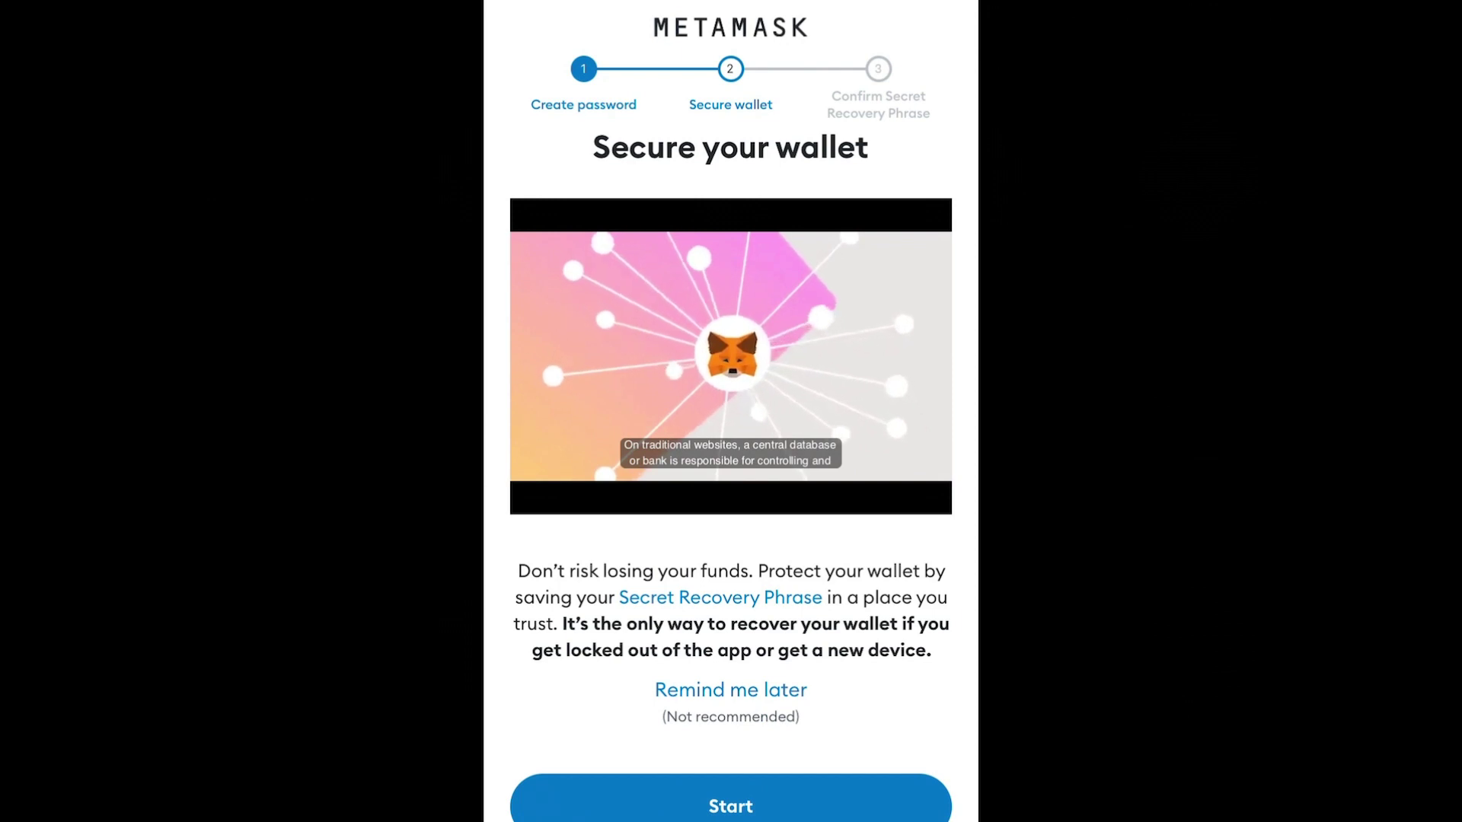
Begin securing the wallet with a manual backup and reveal the 12-word Secret Recovery Phrase
scroll(731, 411, "down", 1)
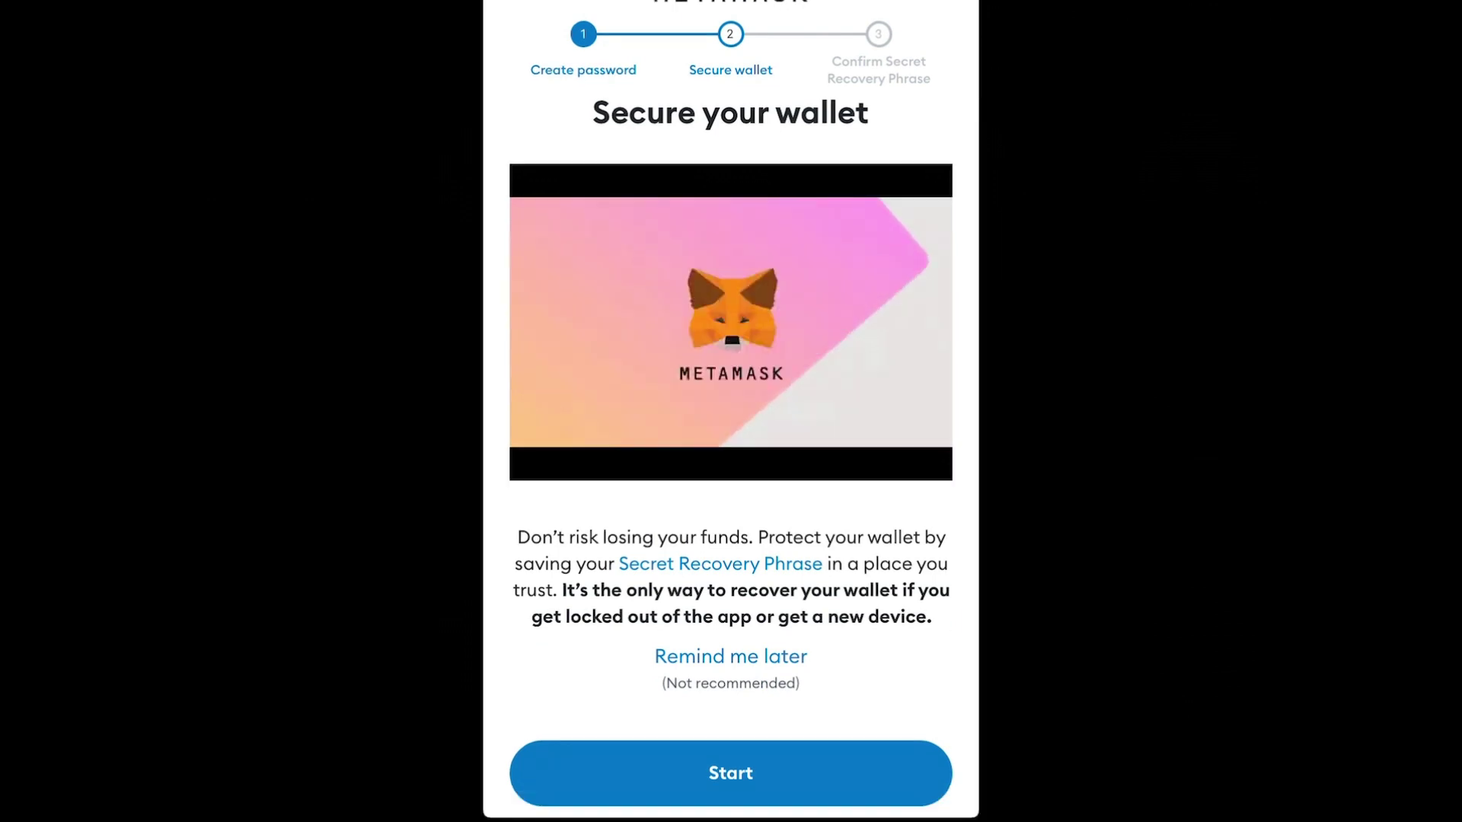
left_click(731, 772)
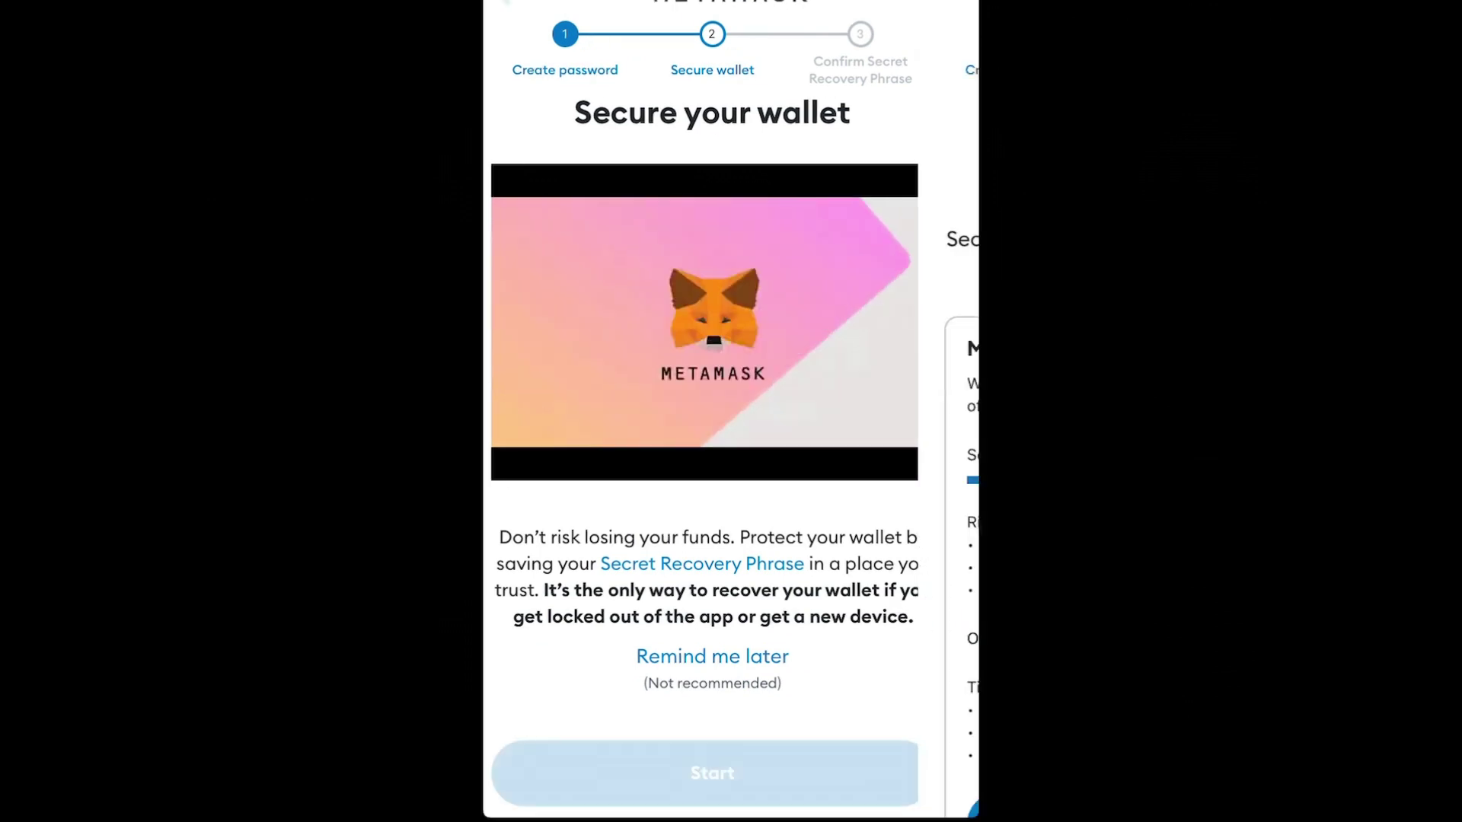
scroll(730, 457, "down", 2)
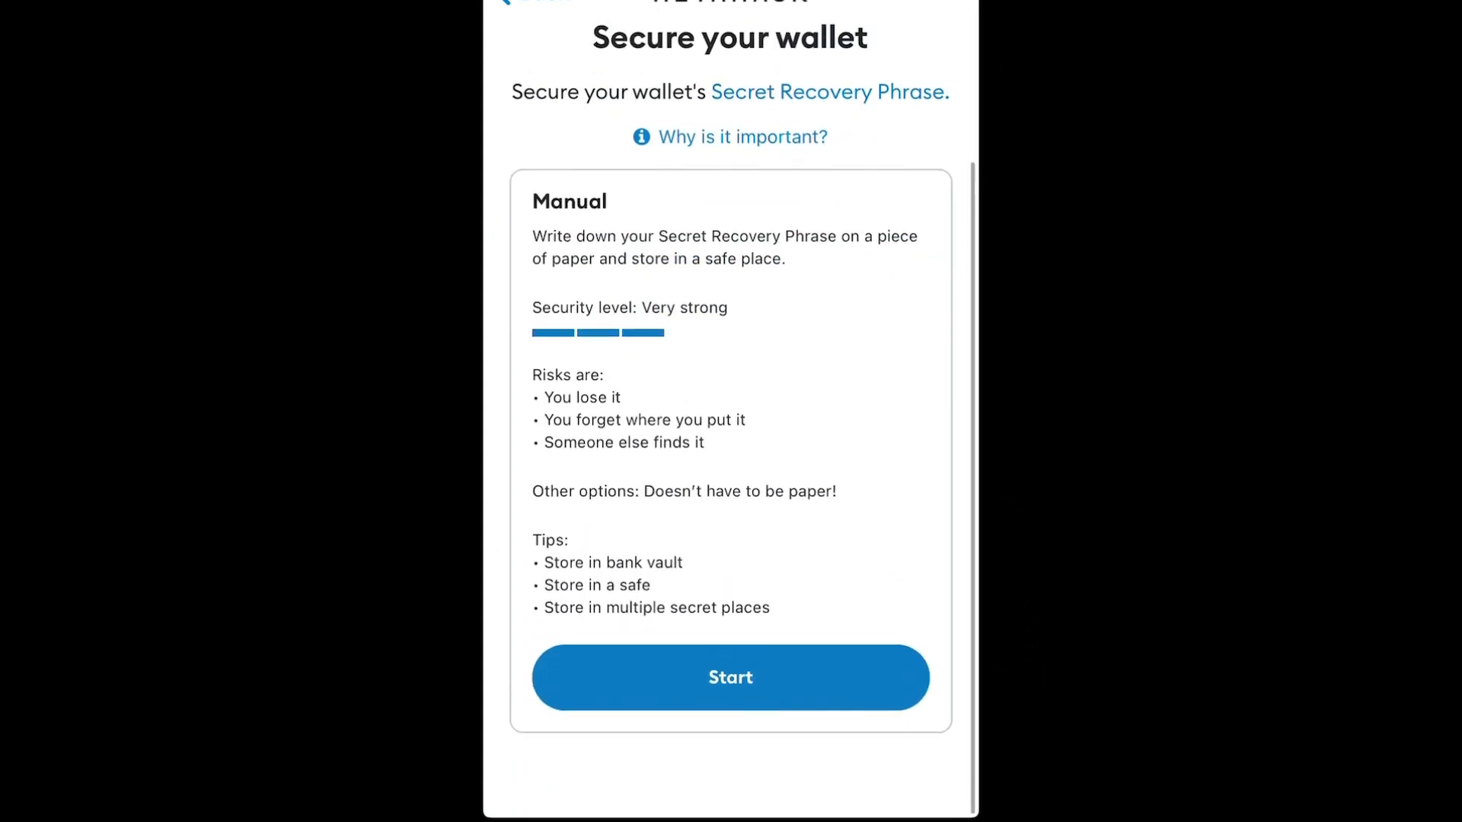
left_click(731, 731)
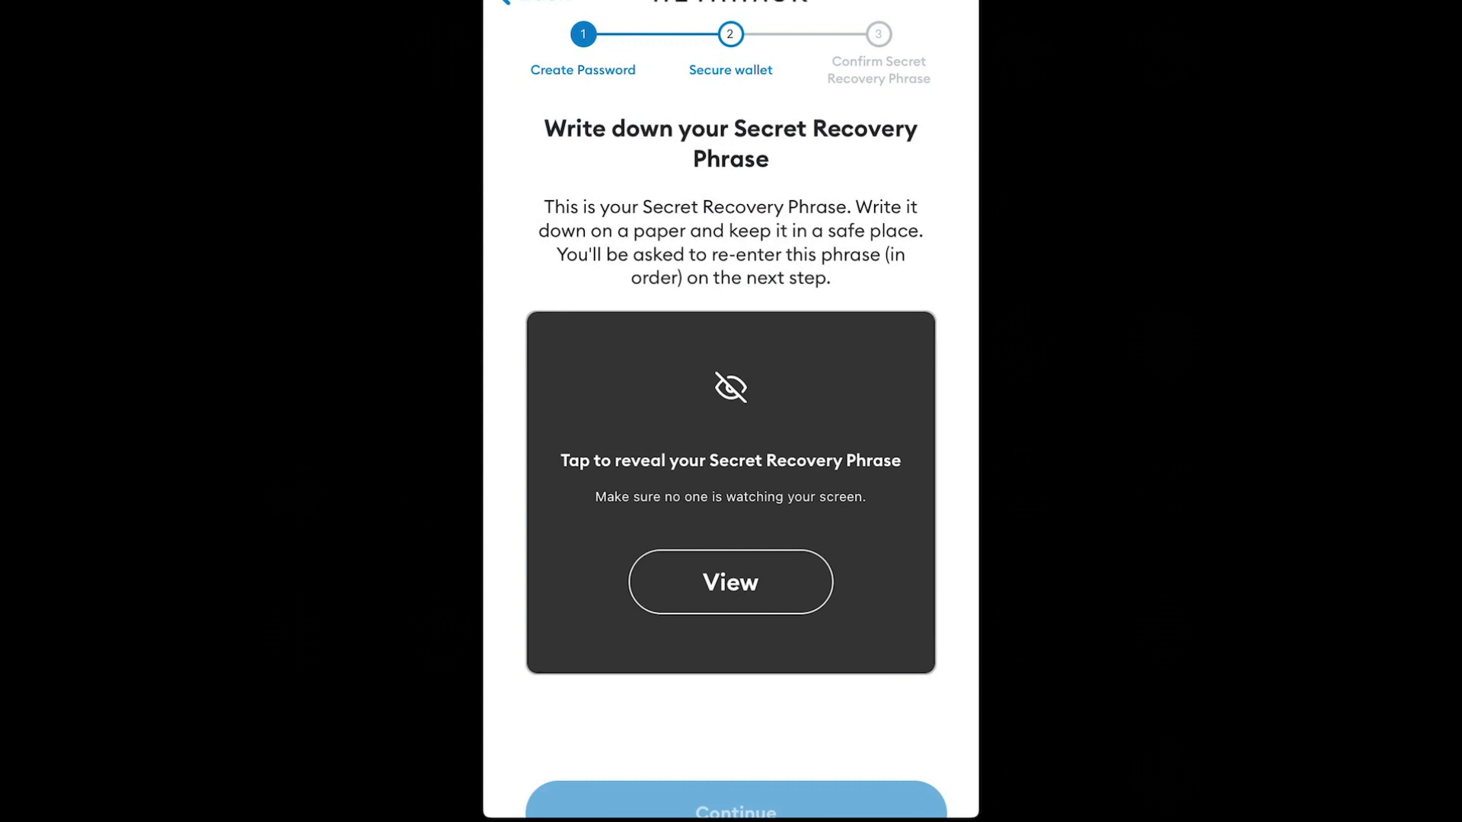
left_click(730, 581)
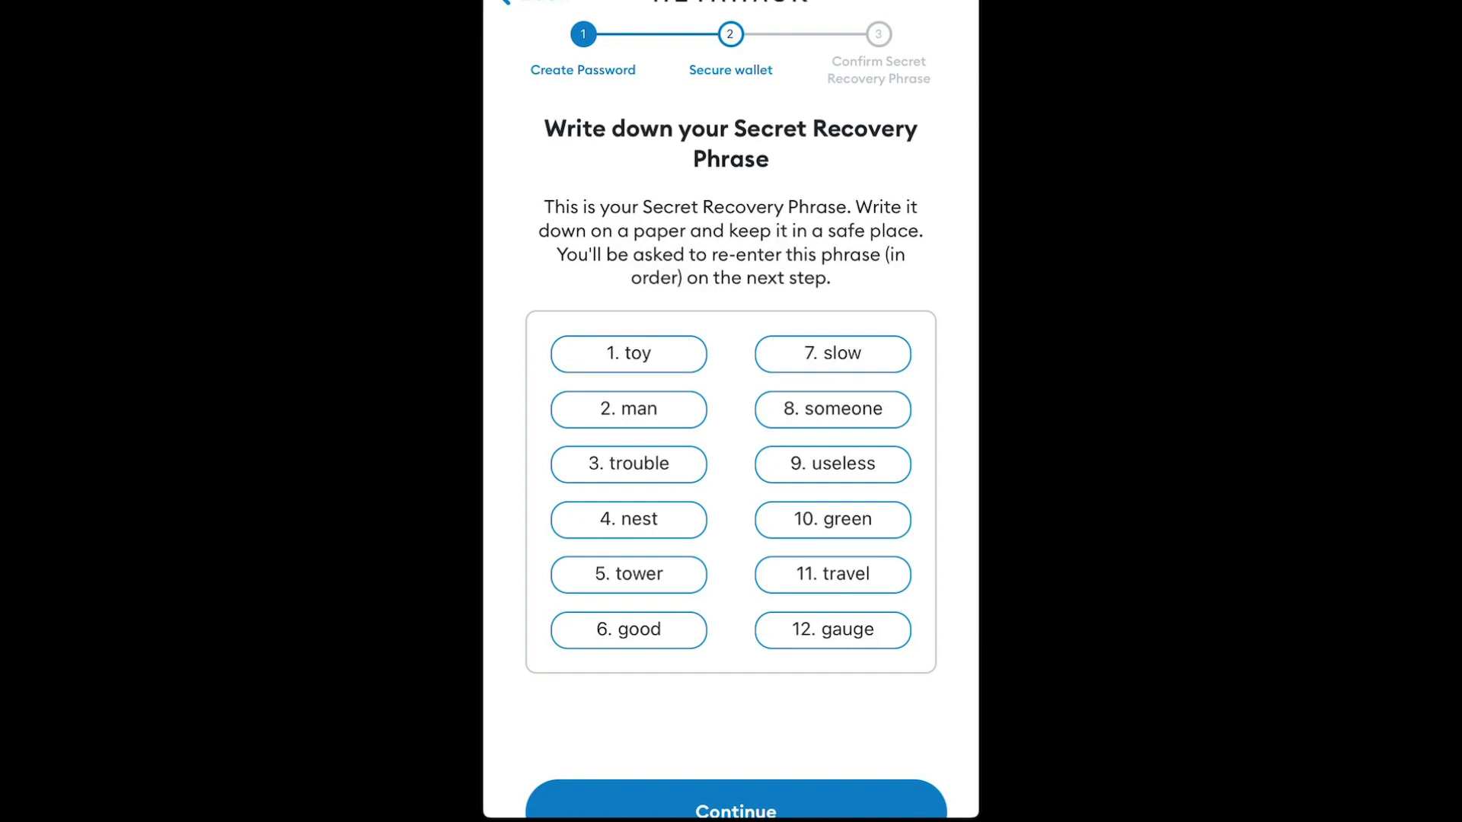
scroll(731, 495, "down", 2)
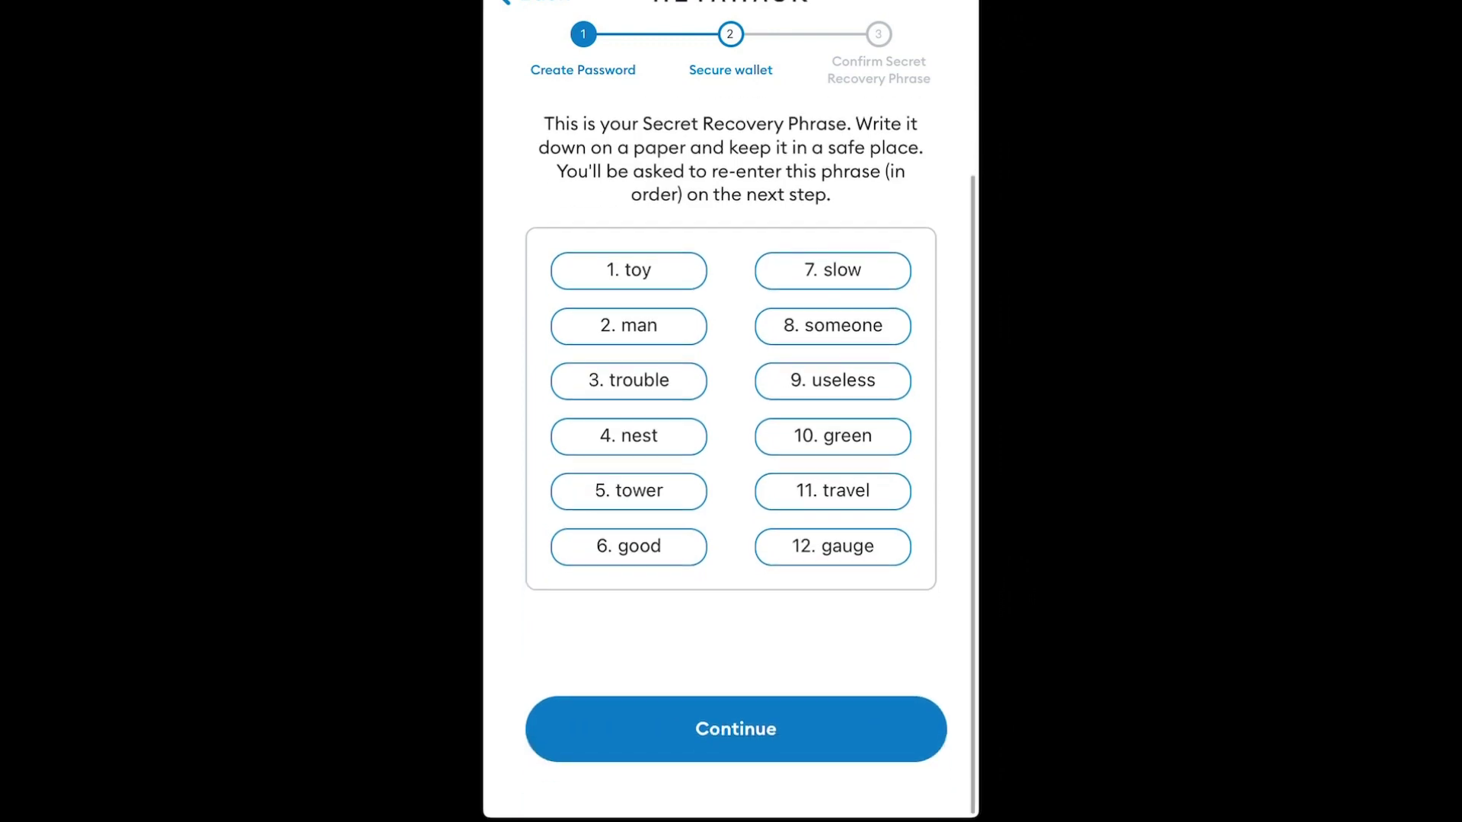
left_click(734, 759)
left_click(867, 712)
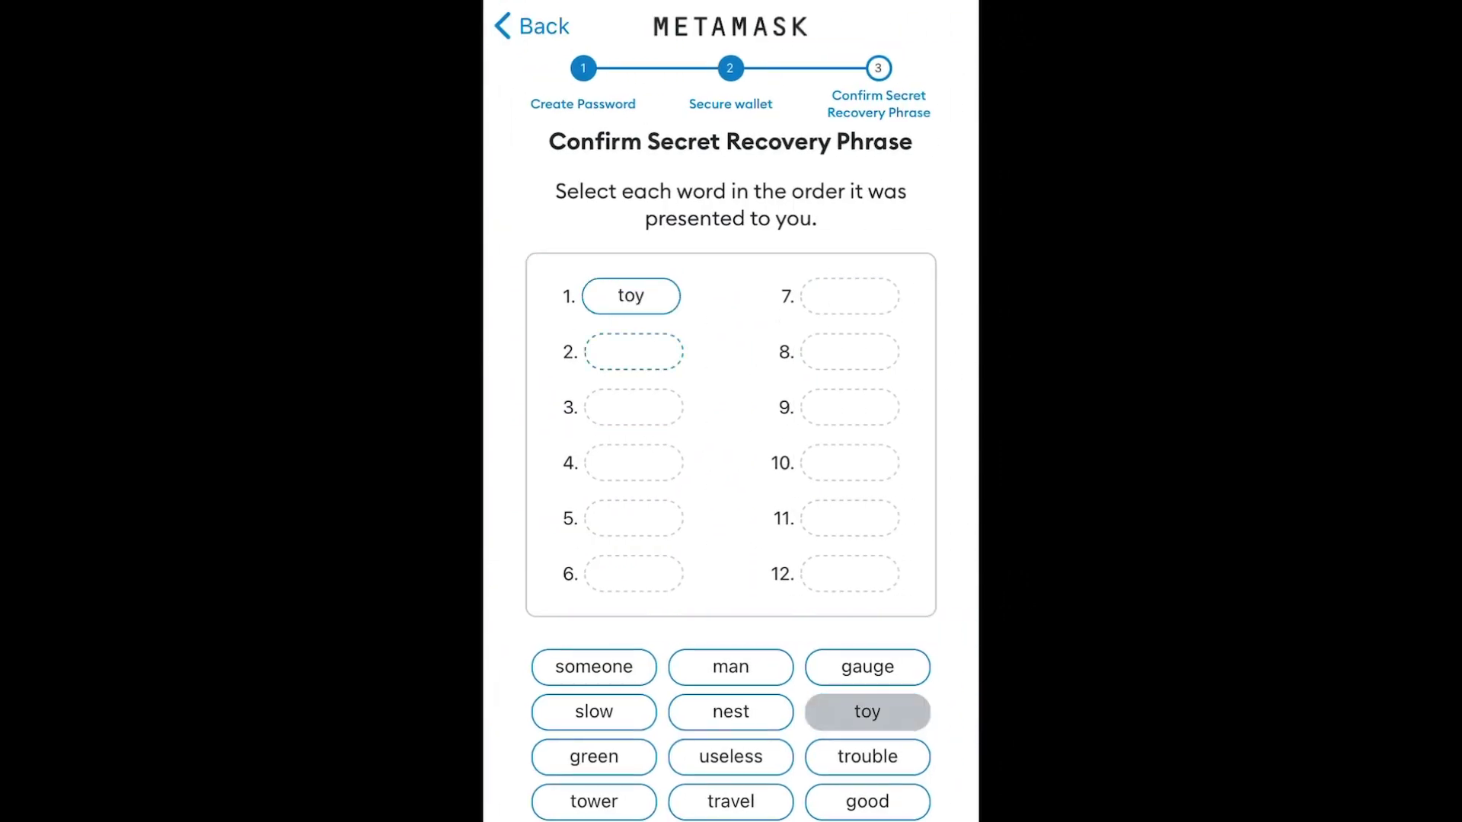
left_click(731, 667)
left_click(867, 757)
left_click(731, 712)
left_click(594, 802)
left_click(594, 712)
left_click(593, 667)
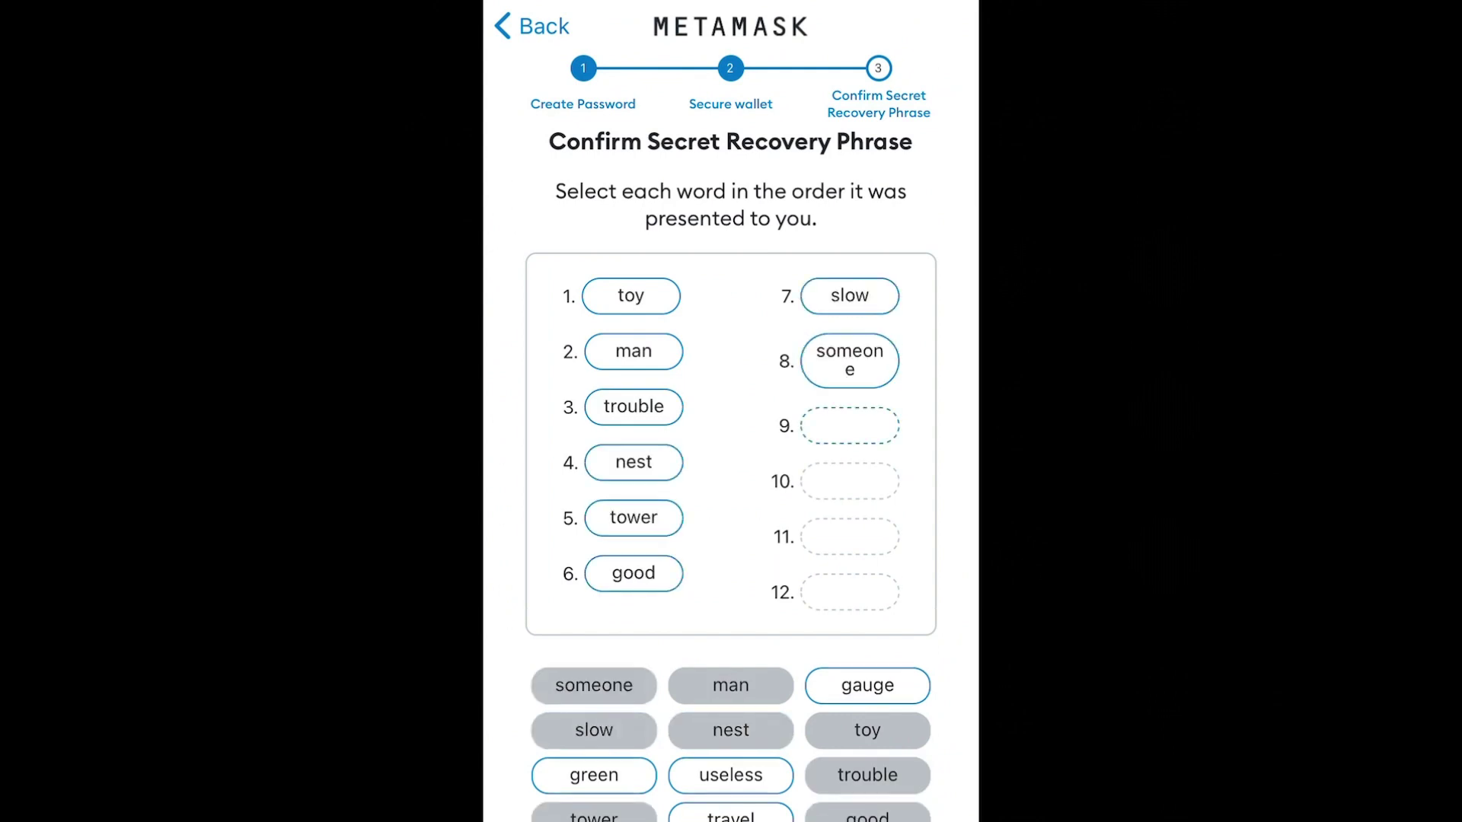
left_click(730, 775)
left_click(594, 775)
left_click(731, 814)
left_click(867, 685)
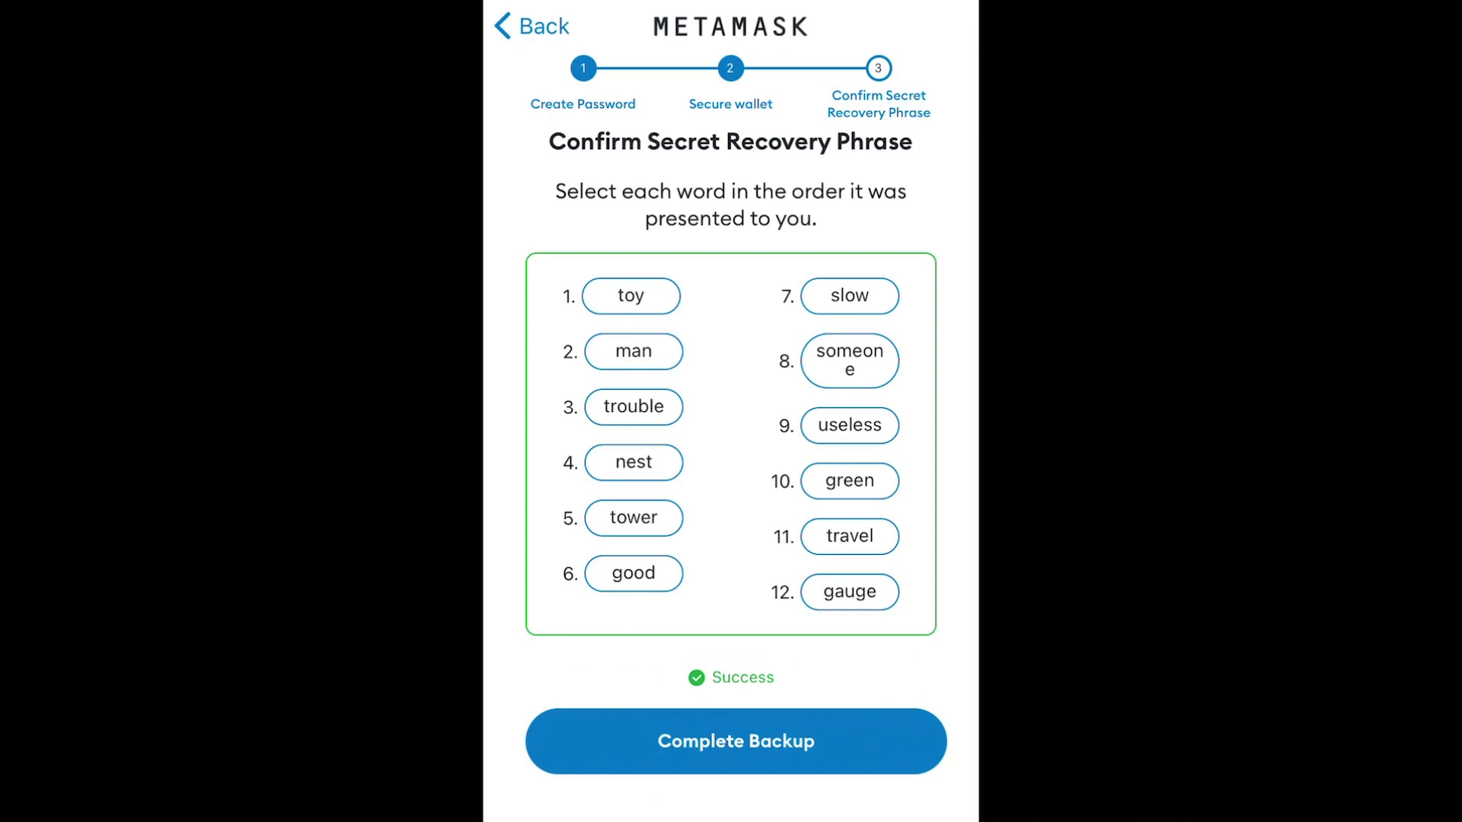
left_click(735, 740)
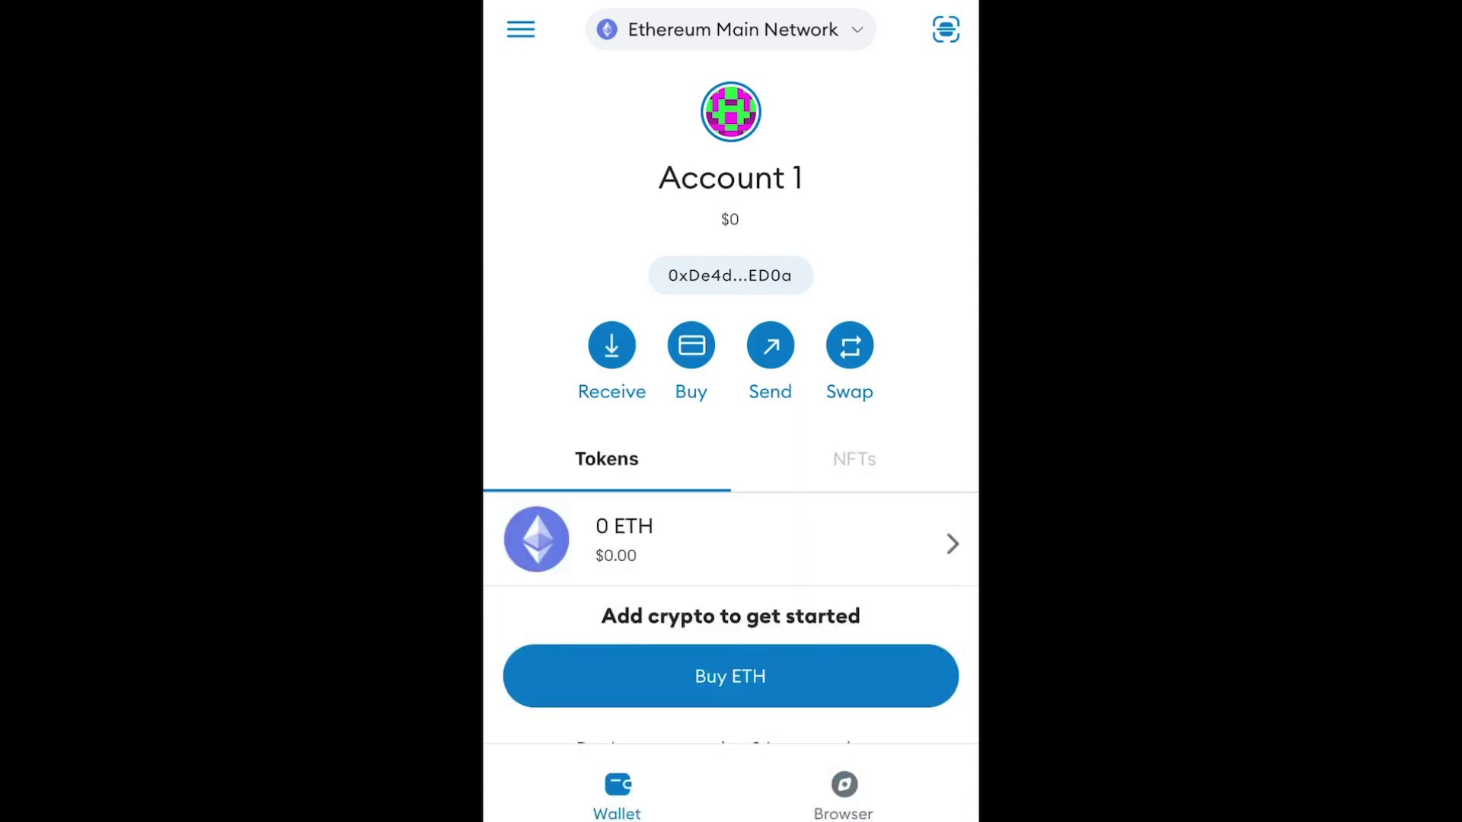
Approve adding BNB Smart Chain and make it the active network
scroll(731, 457, "down", 5)
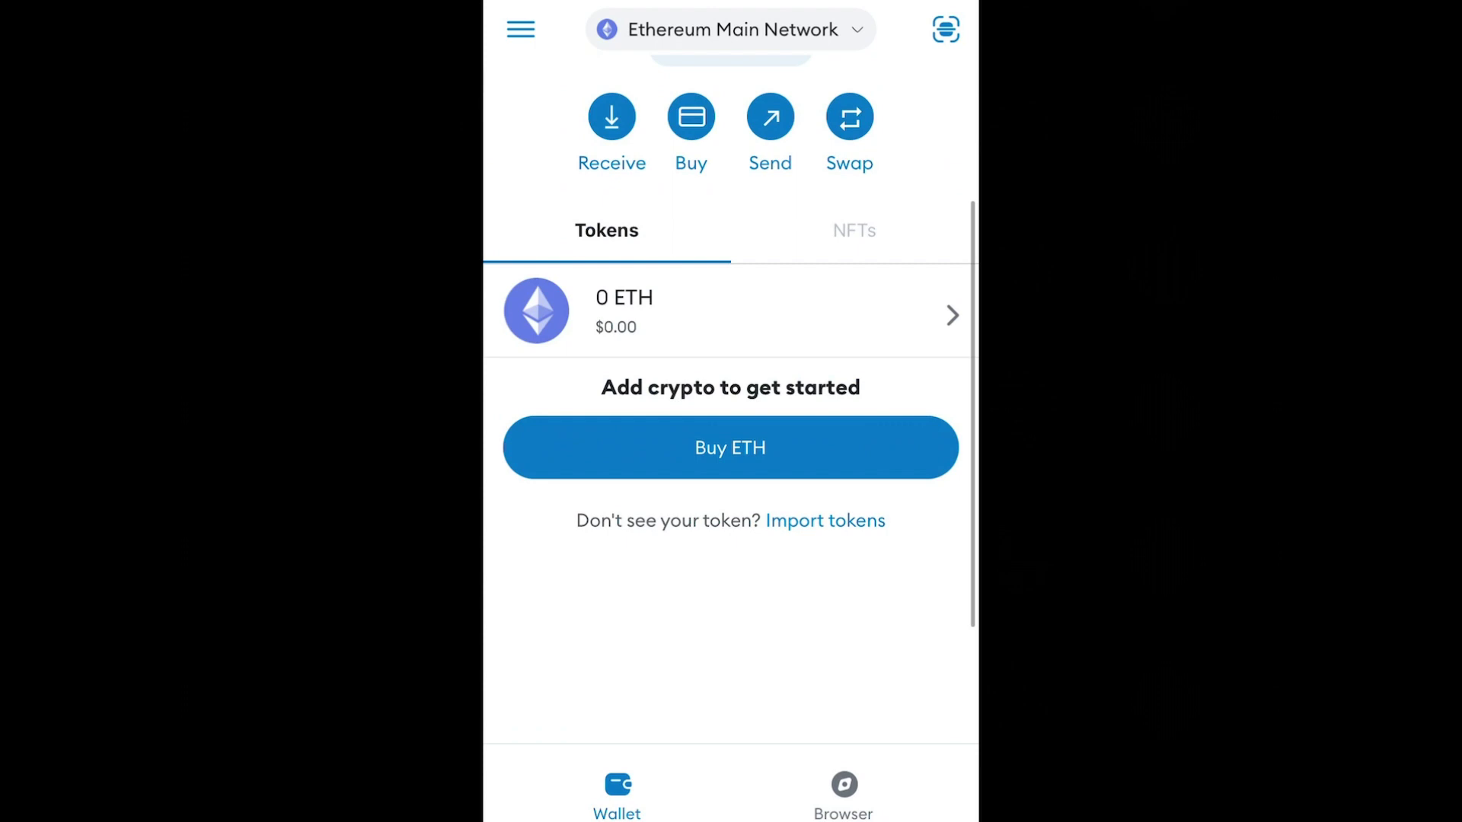
scroll(731, 457, "up", 5)
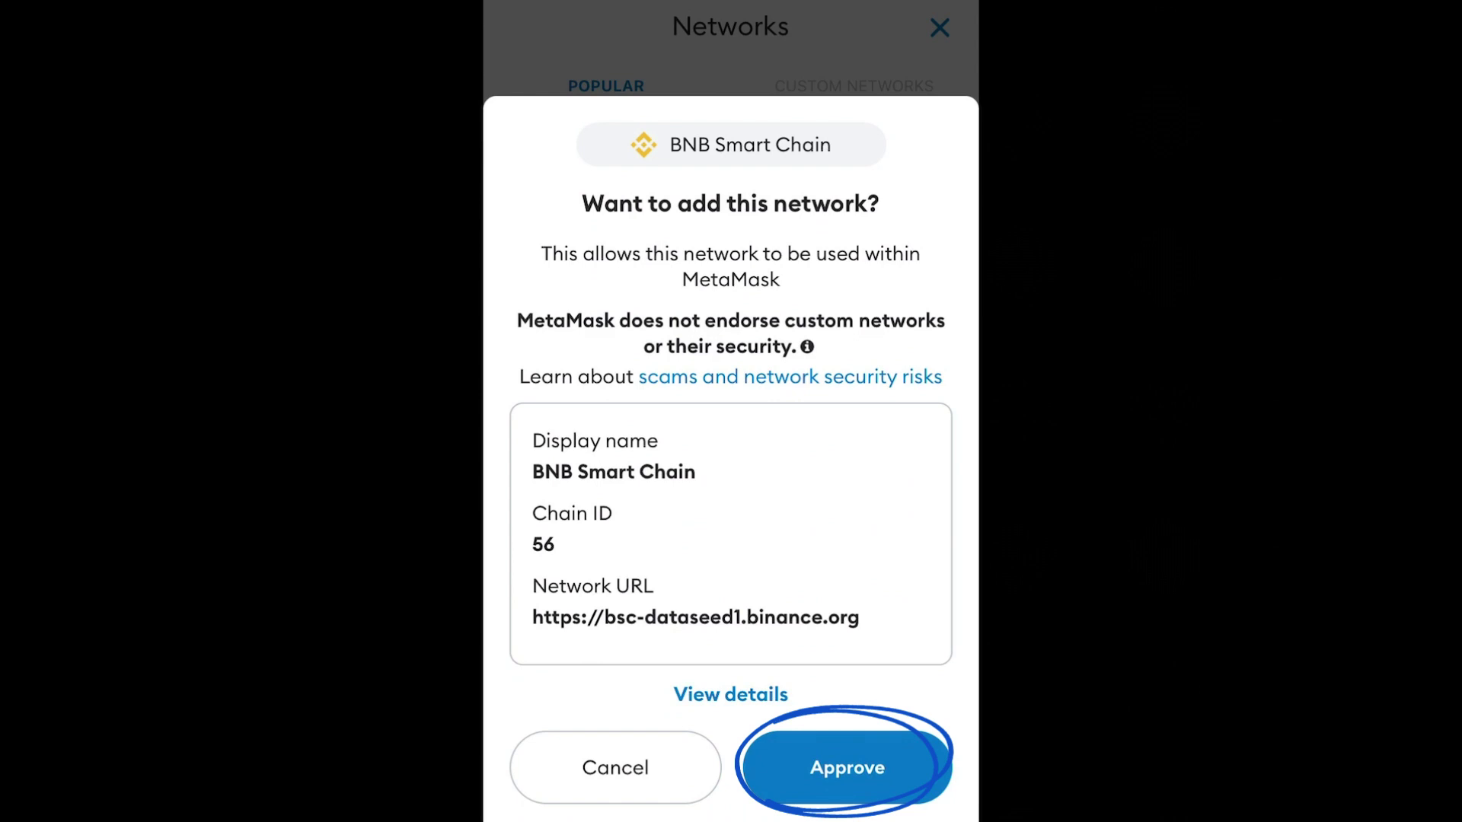
left_click(847, 768)
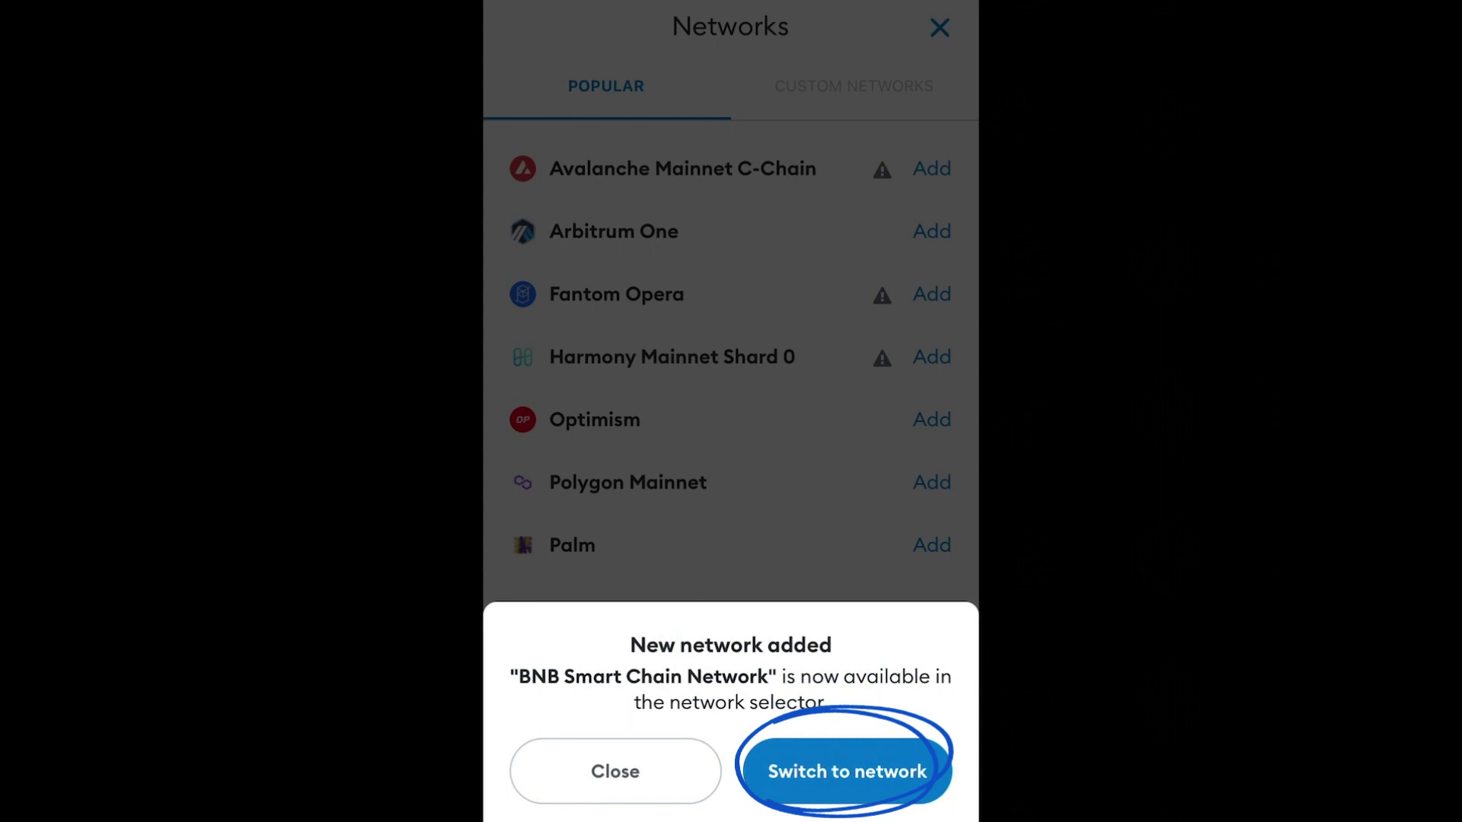
left_click(846, 772)
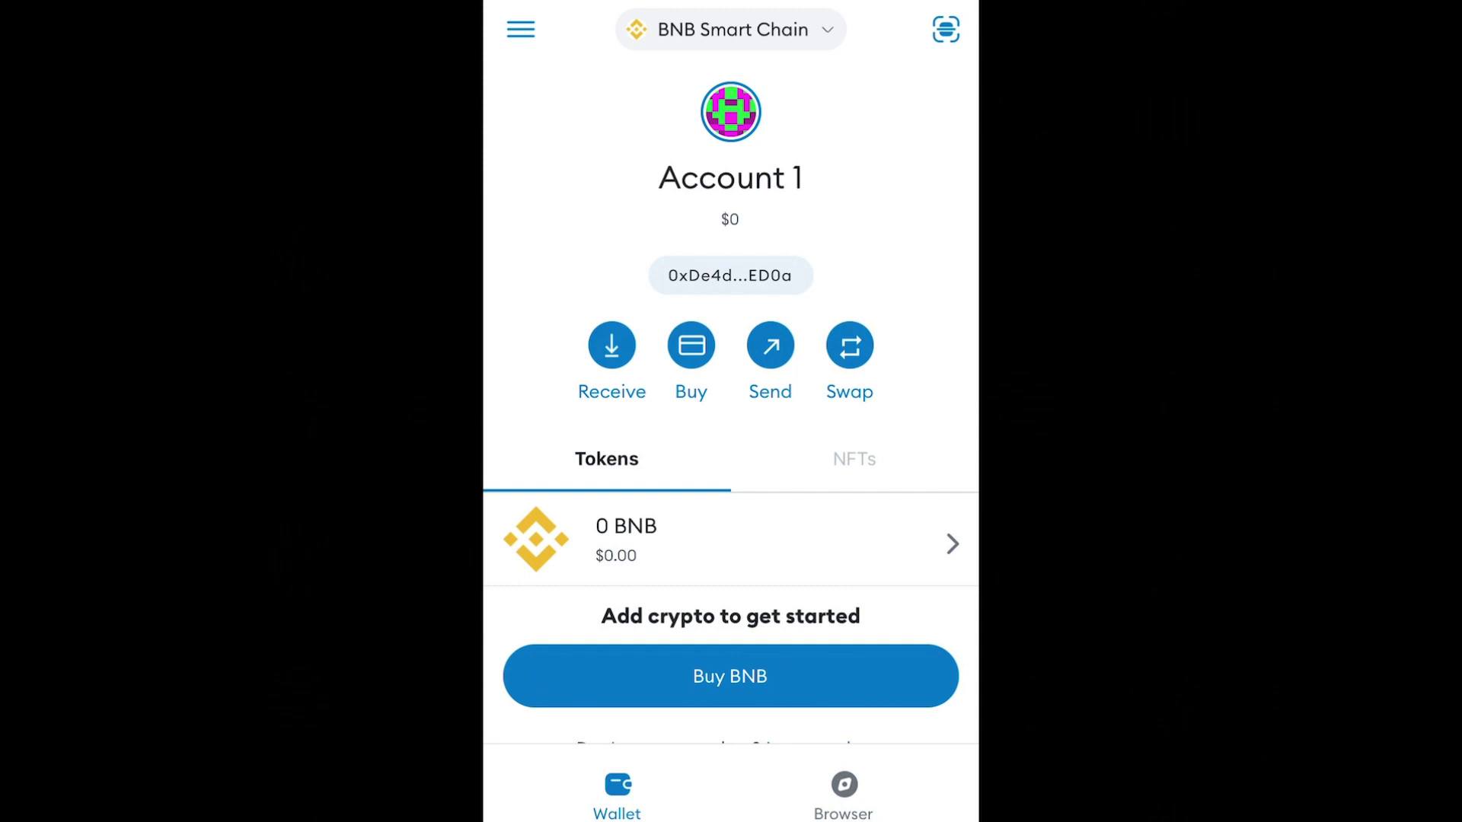
Start a custom token import on BNB Smart Chain, focusing the Token Address field
scroll(731, 403, "down", 5)
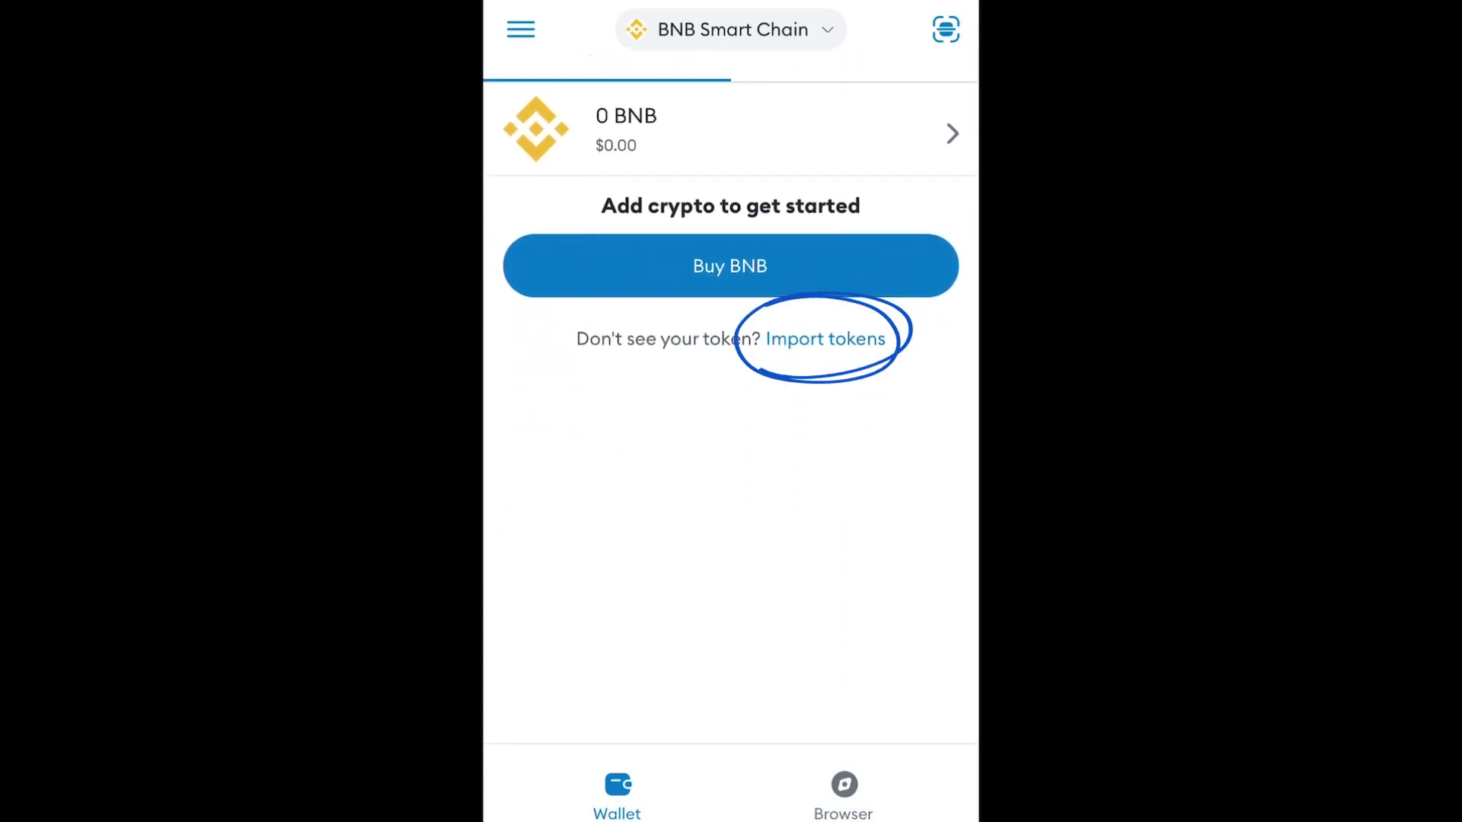
left_click(825, 338)
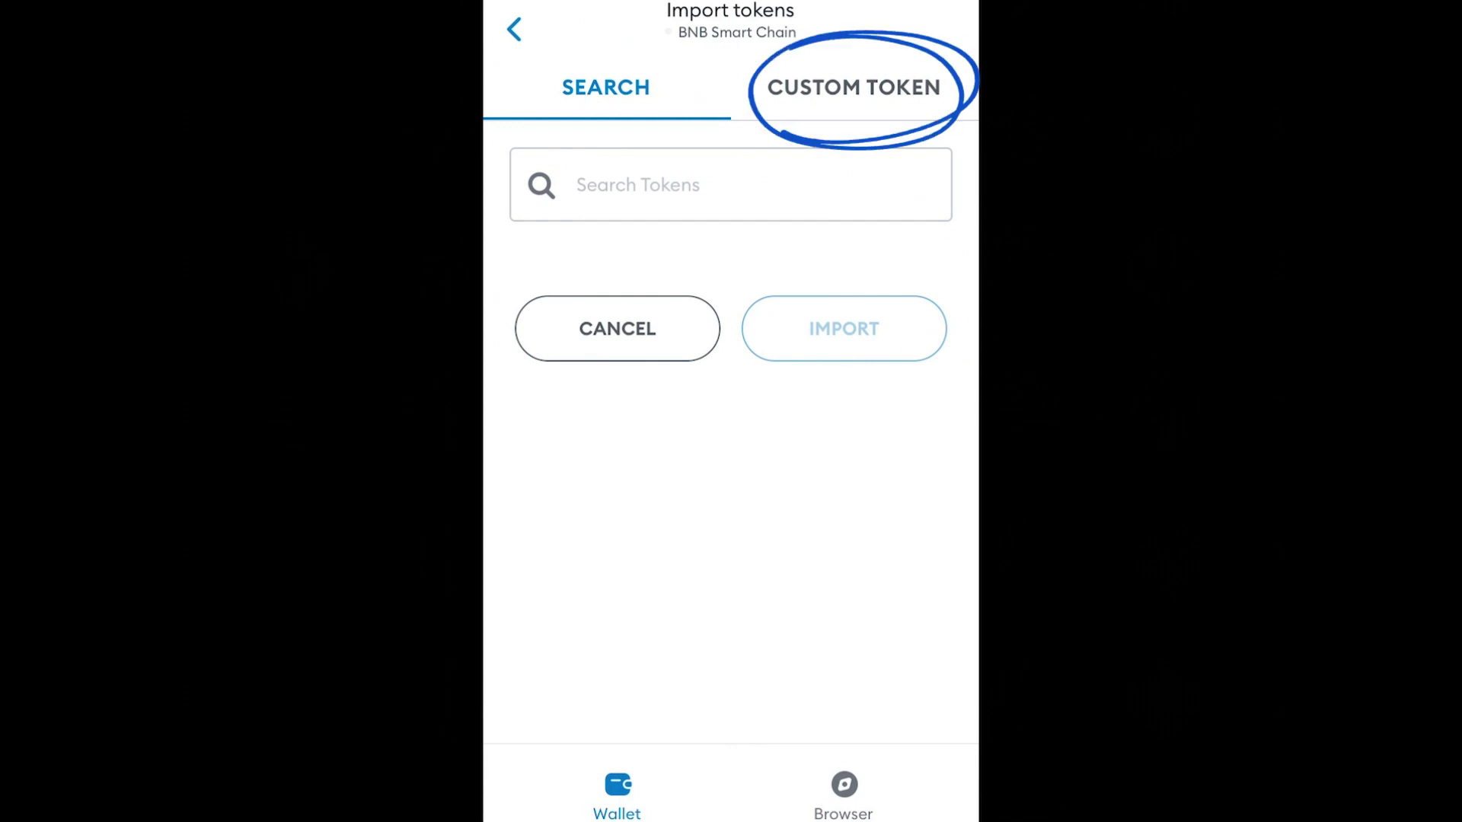
left_click(854, 87)
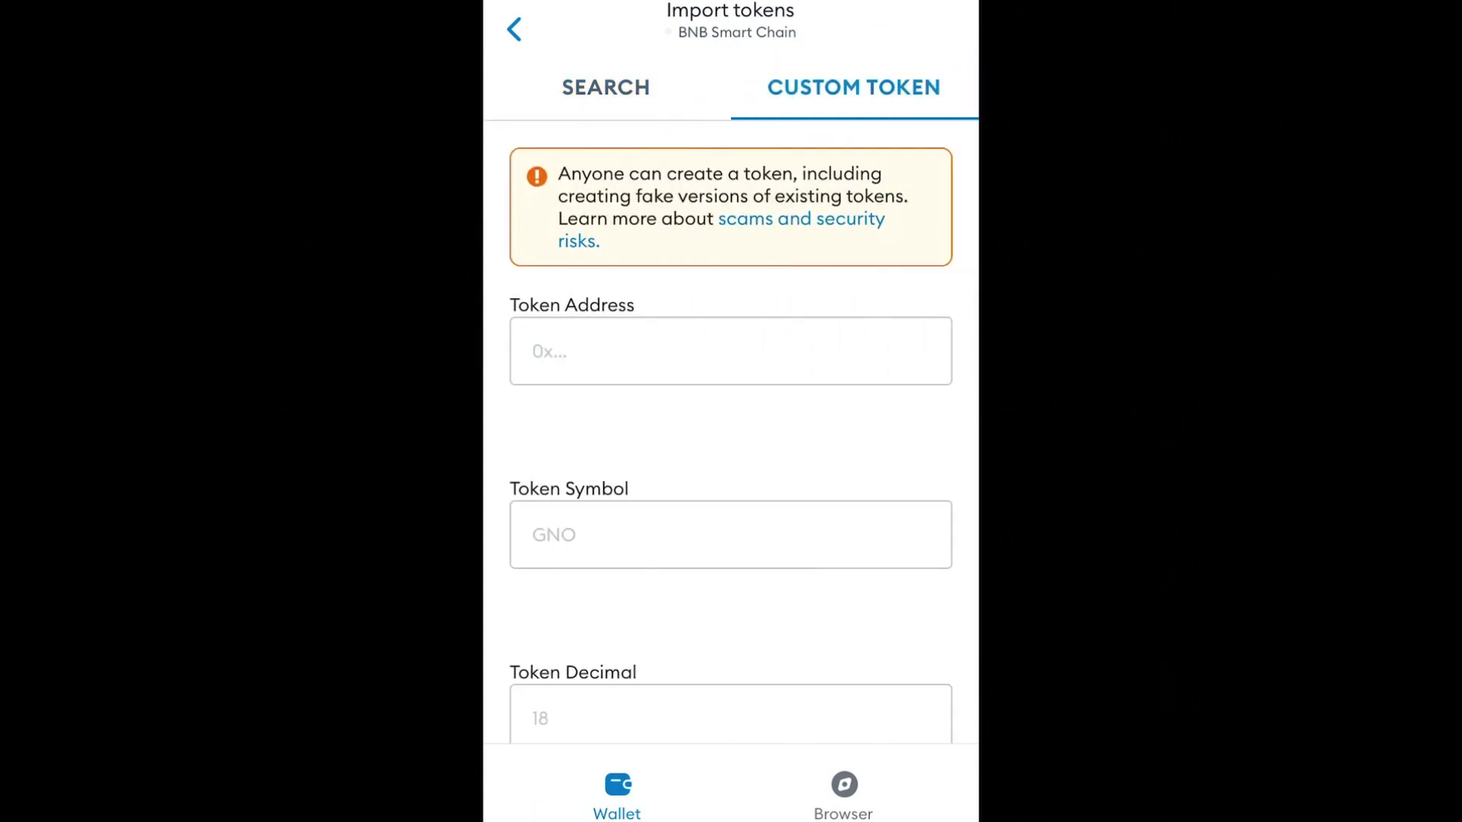
left_click(731, 351)
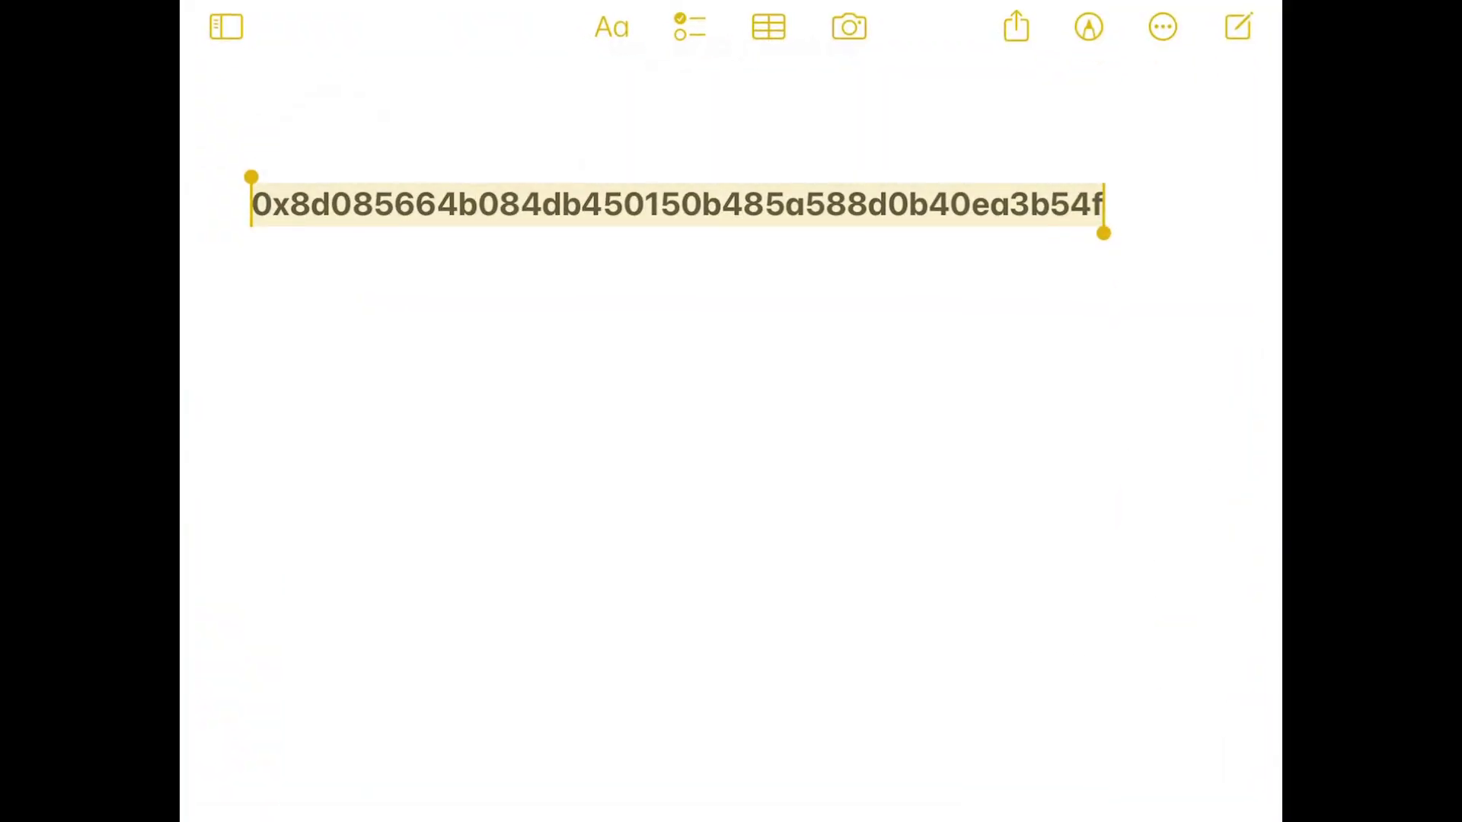
Paste the NACO contract address into Token Address and import the NACO token
left_click_drag(731, 818, 730, 457)
left_click(1057, 762)
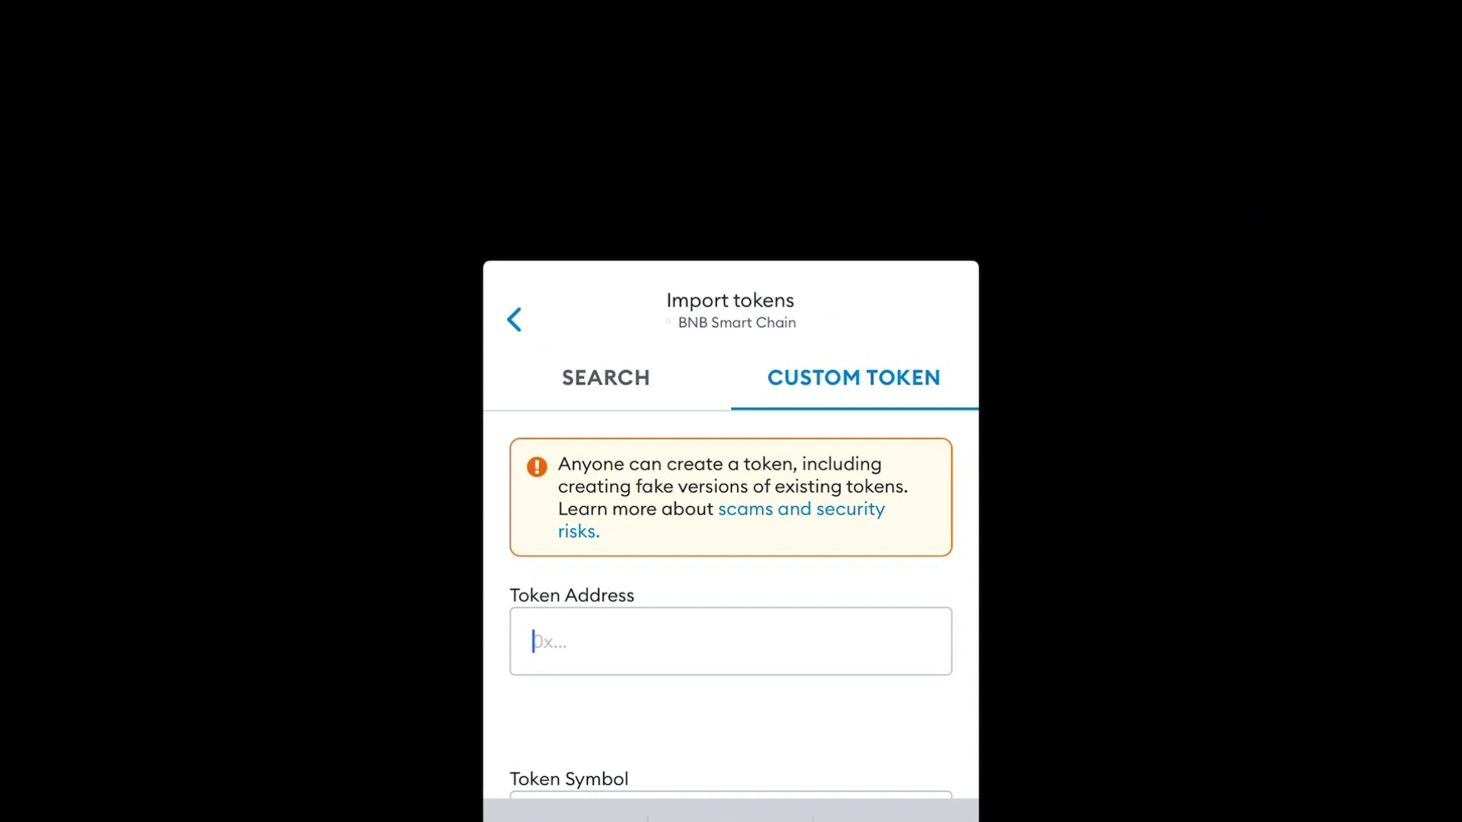
left_click(632, 350)
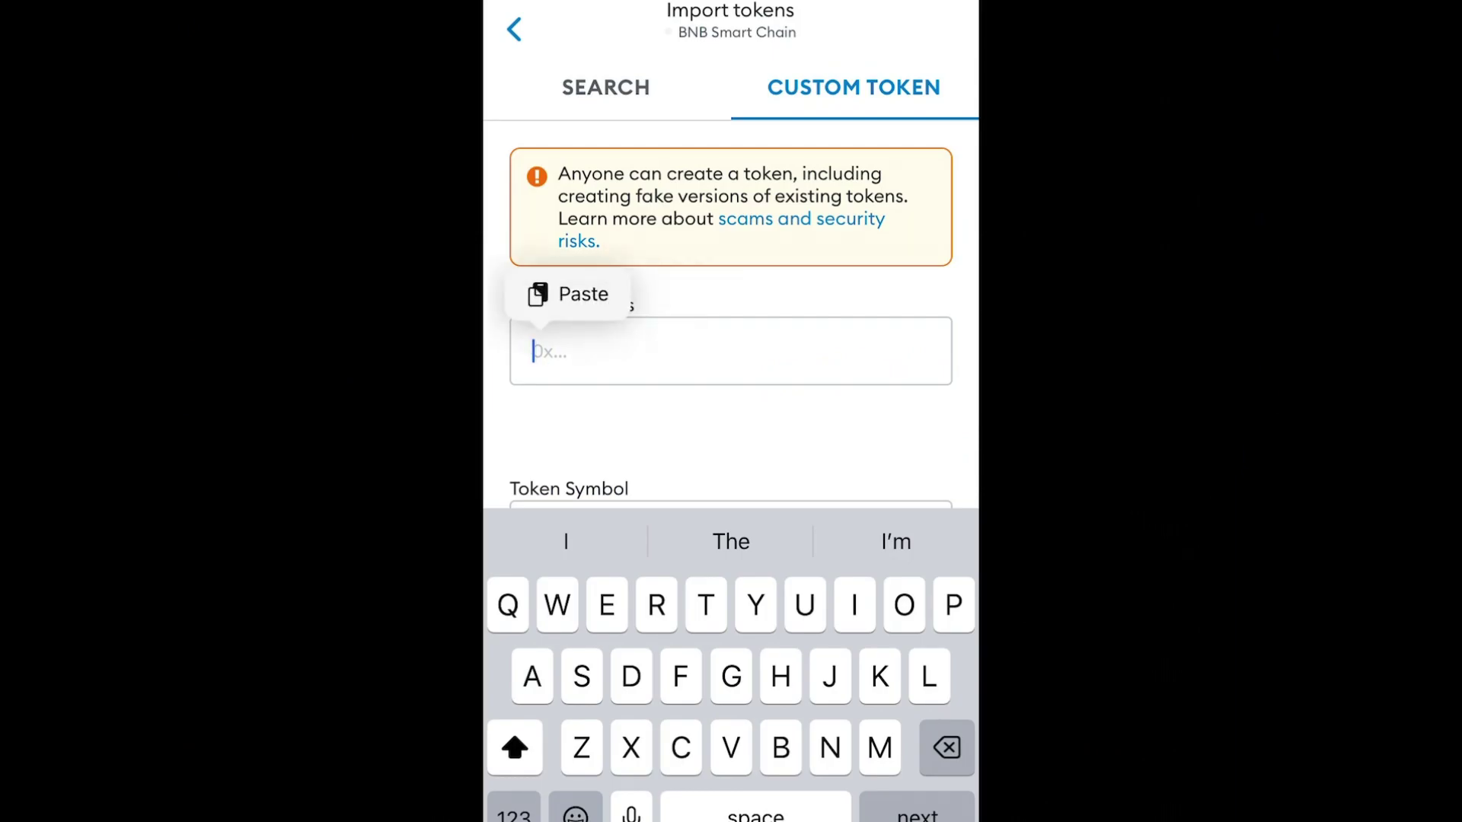
left_click(571, 294)
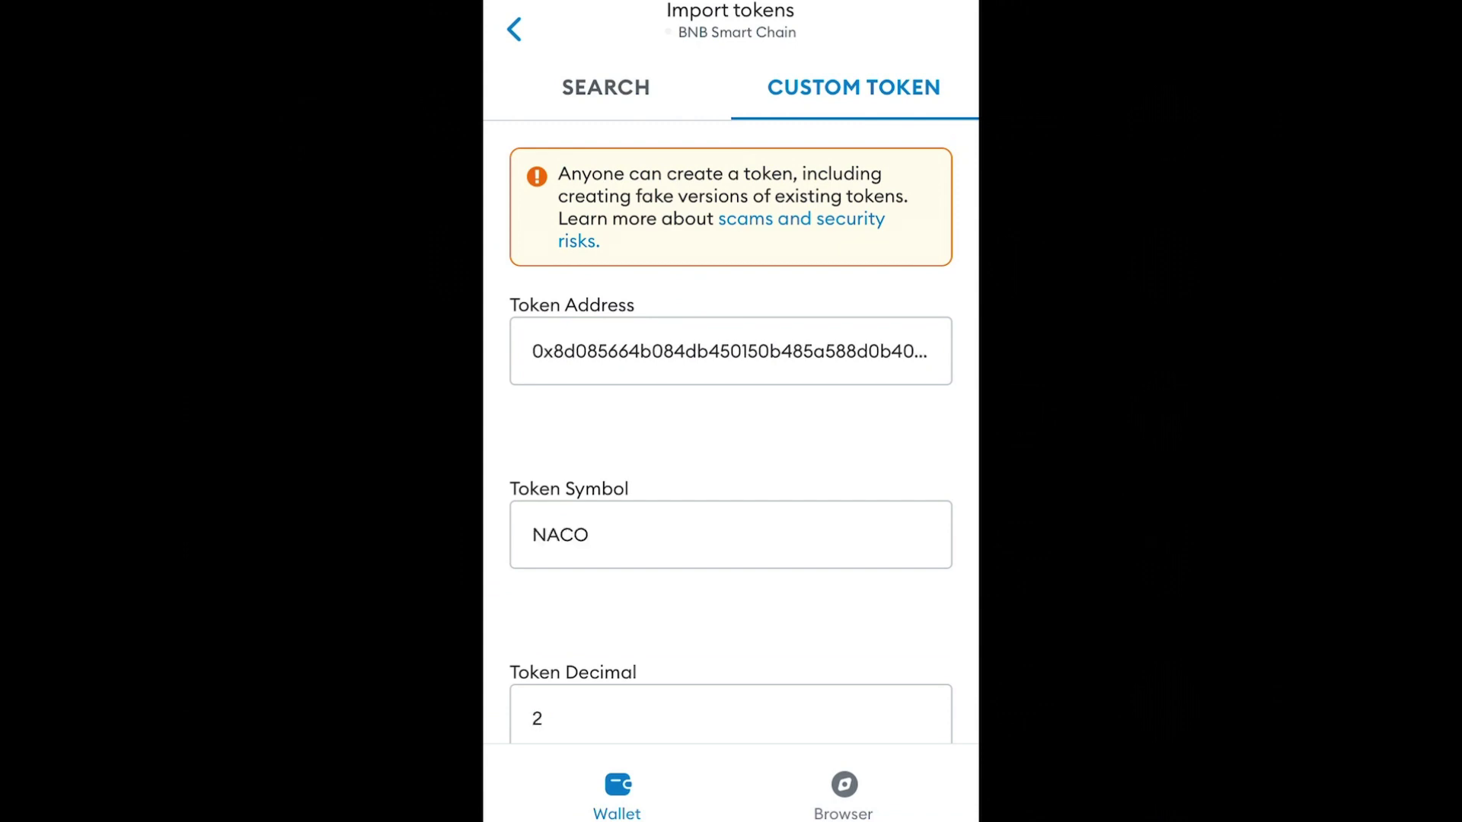
scroll(731, 457, "down", 3)
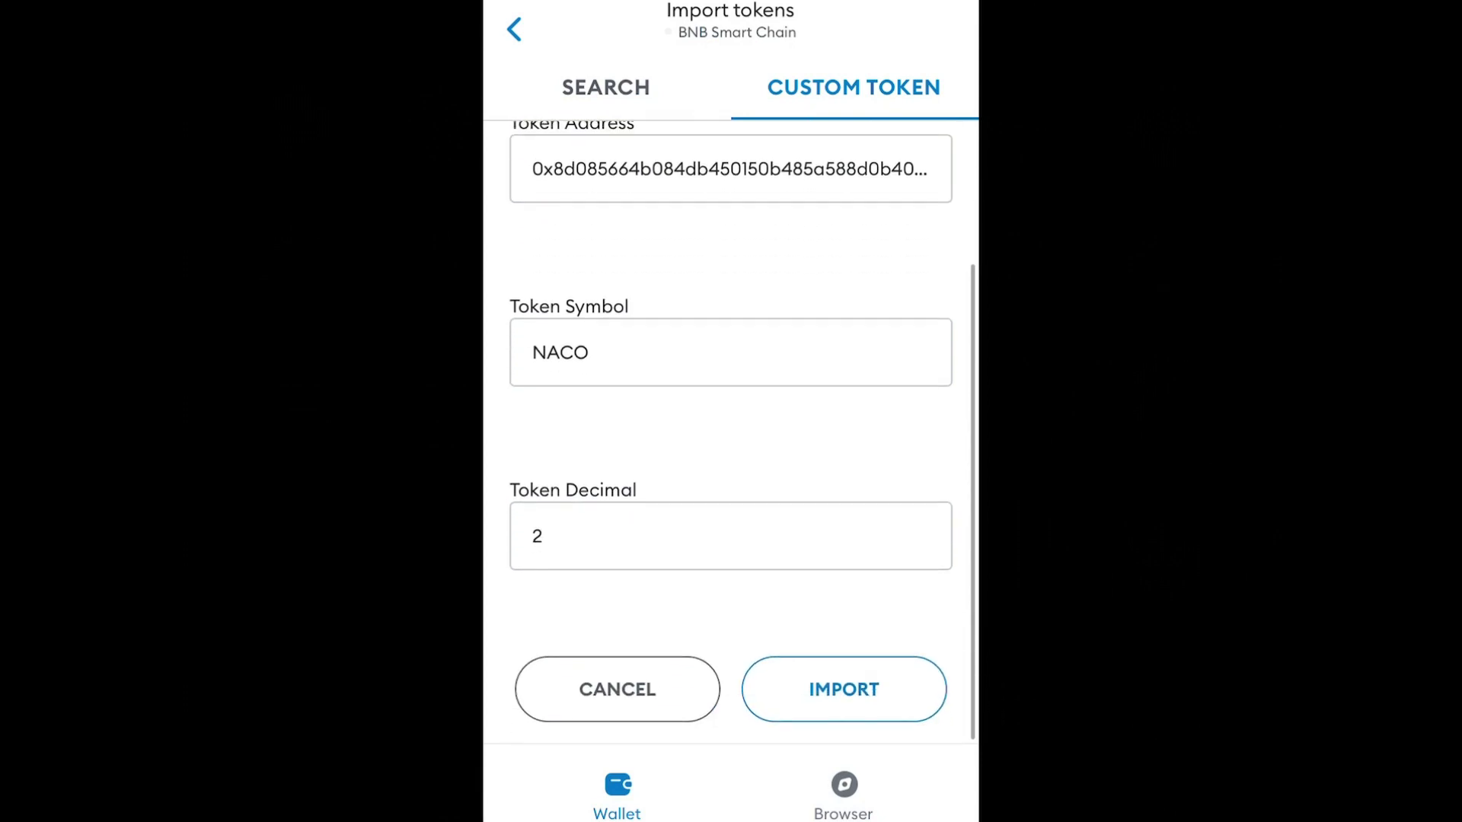
scroll(731, 427, "down", 2)
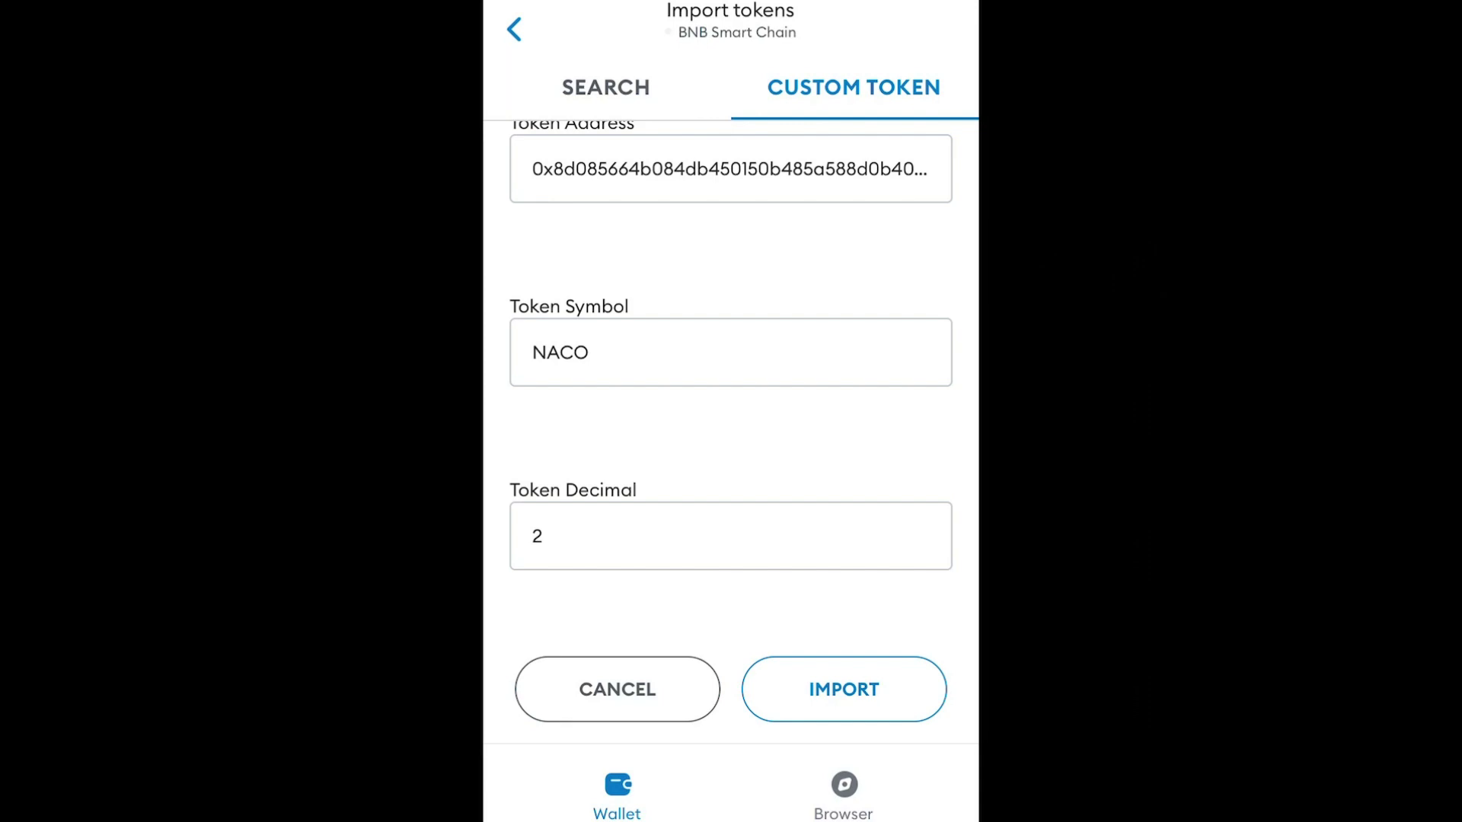
scroll(731, 426, "up", 3)
scroll(730, 426, "down", 3)
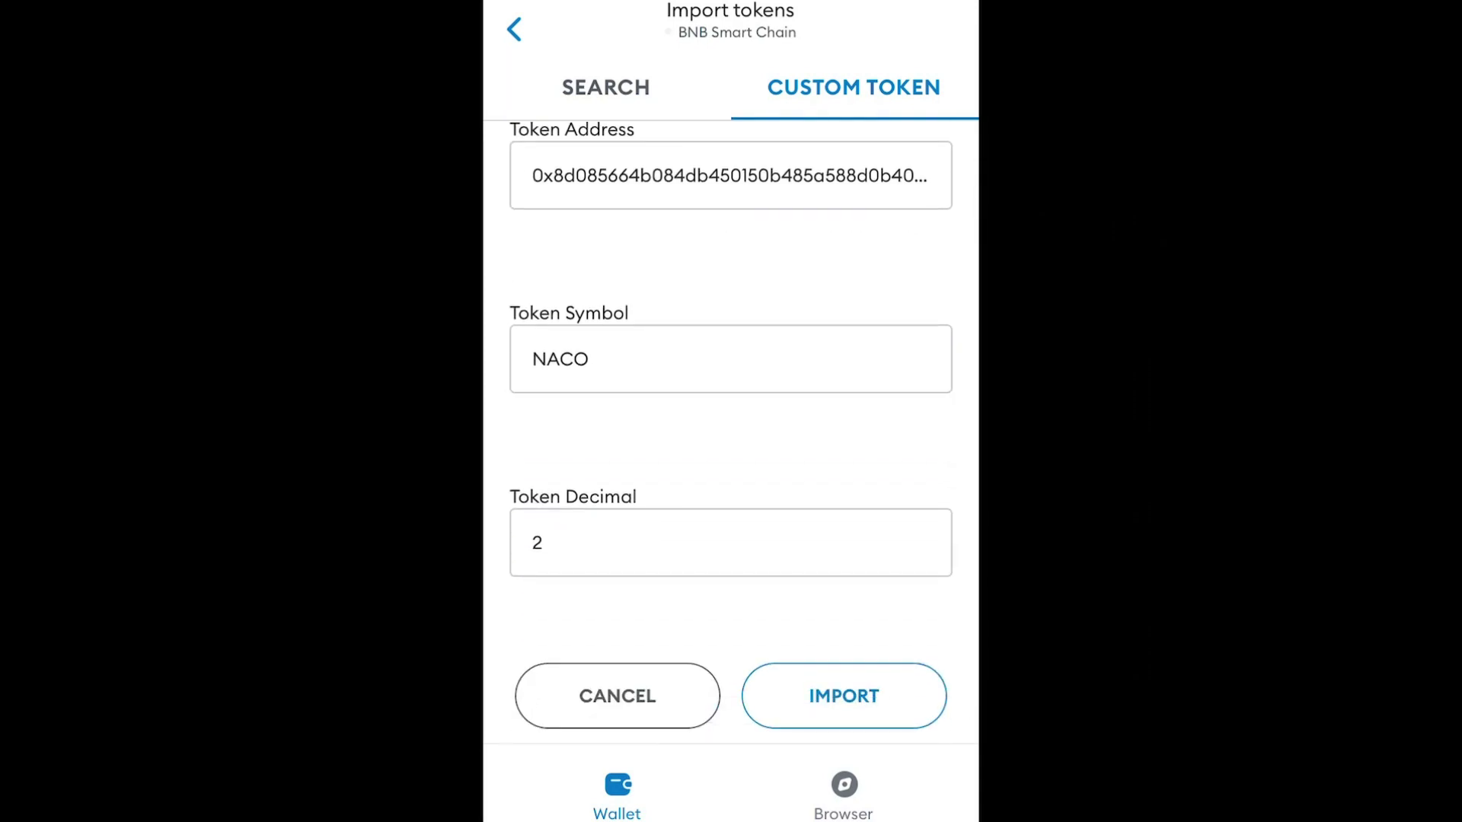
left_click(844, 695)
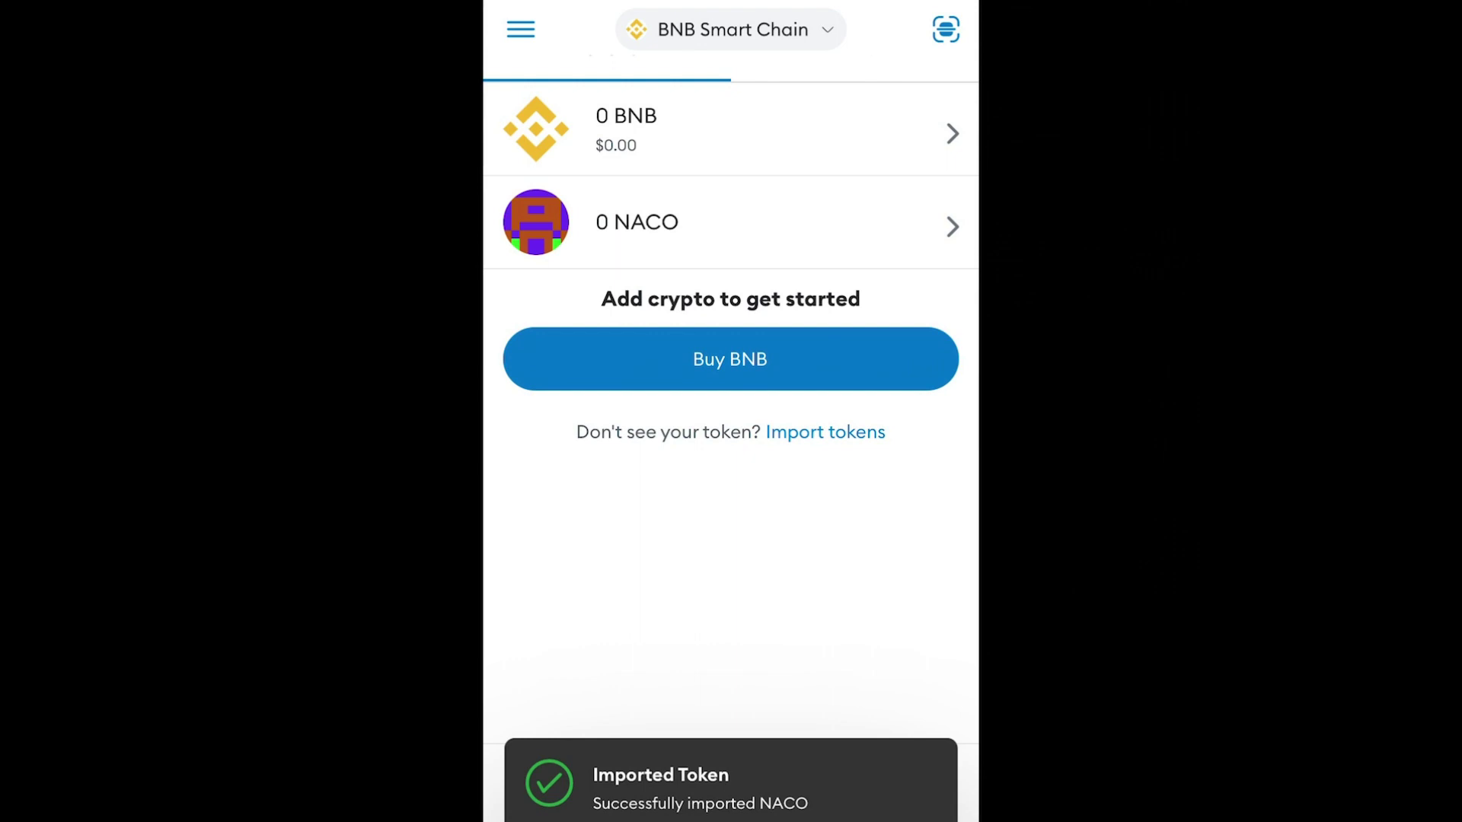
Confirm Account 1 shows 0 BNB and 0 NACO, then paste the wallet address into a note
scroll(731, 396, "up", 4)
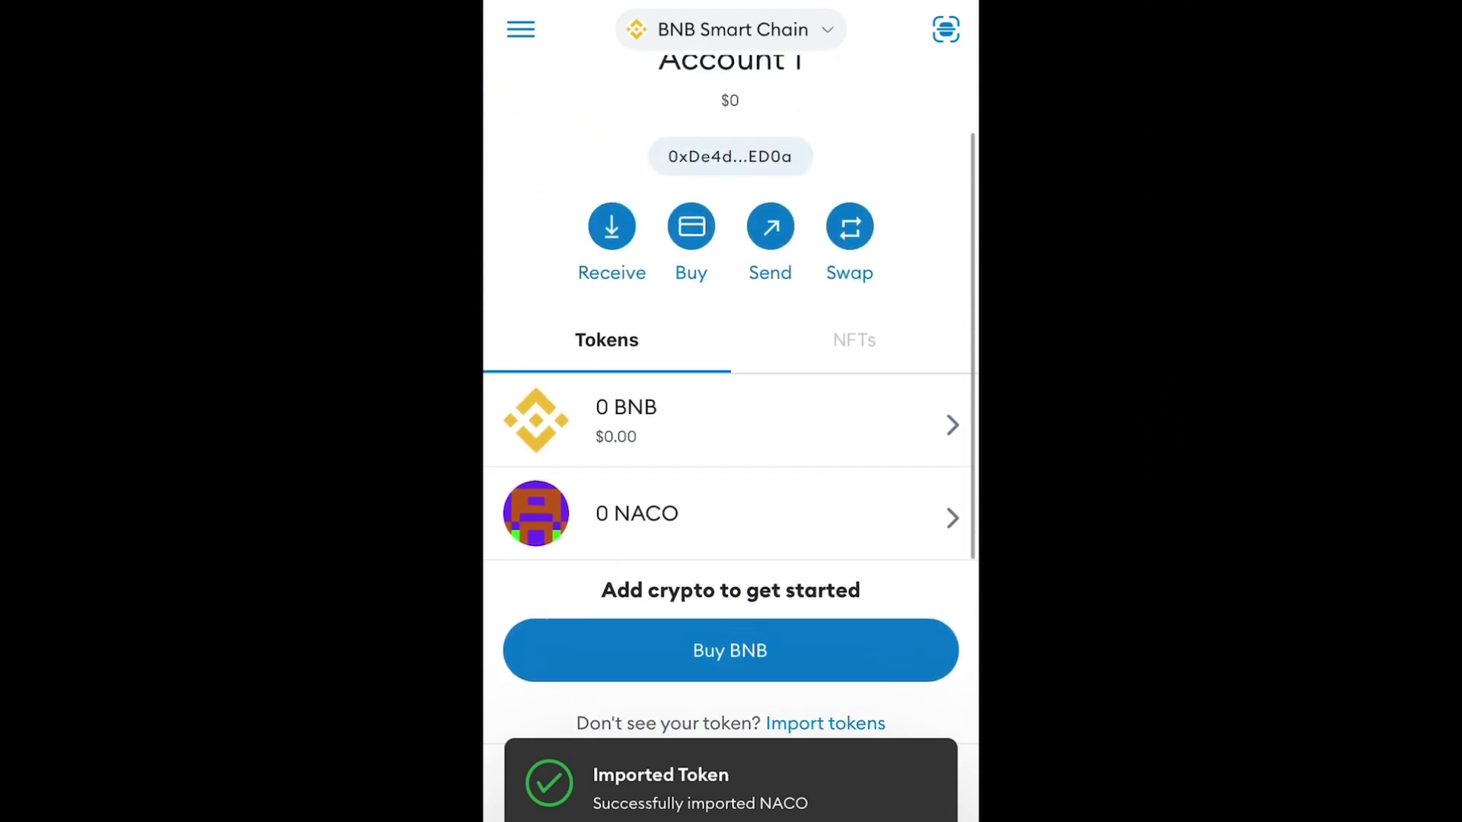
scroll(731, 411, "down", 2)
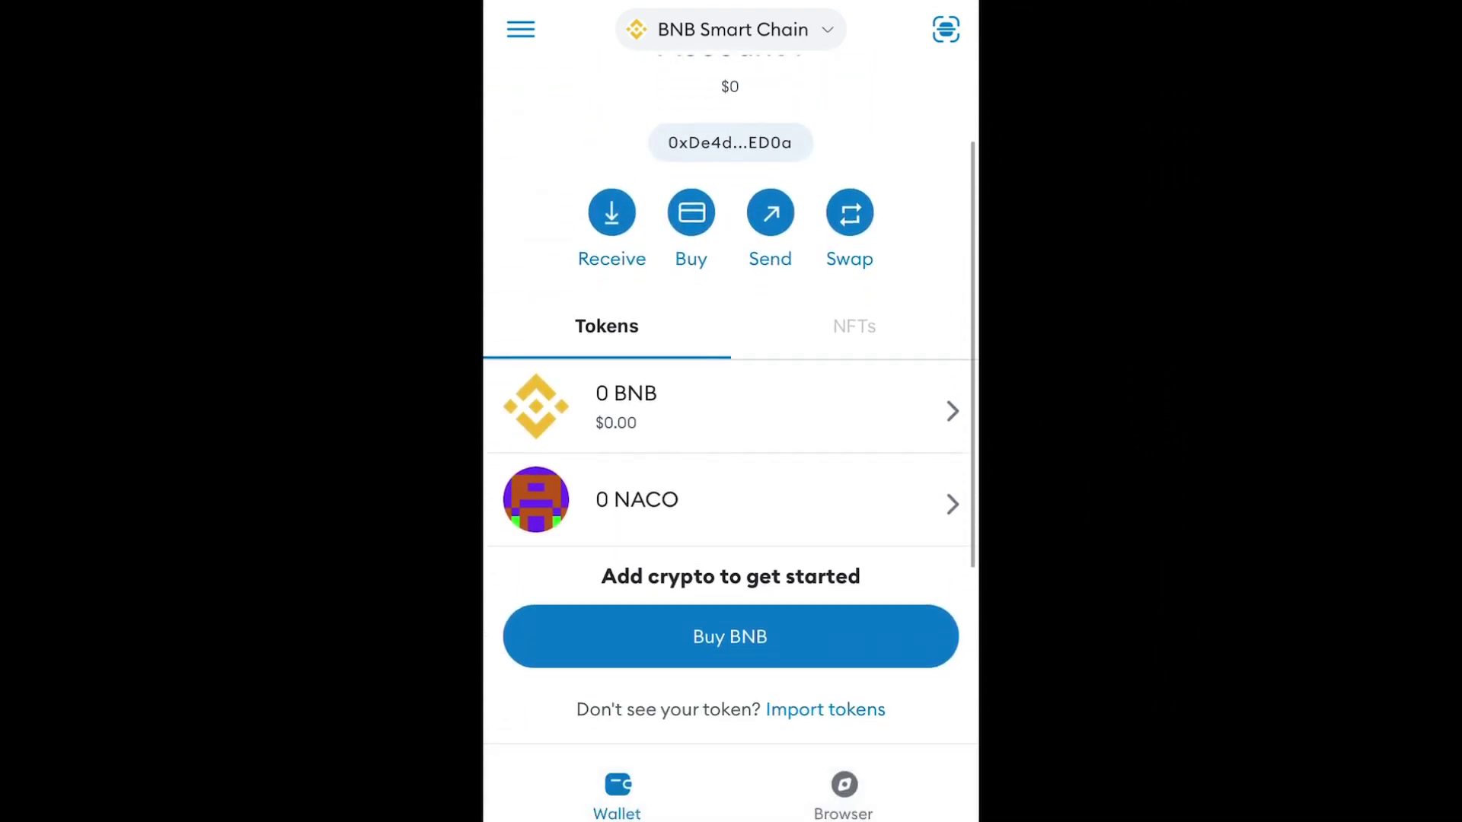
scroll(731, 396, "up", 3)
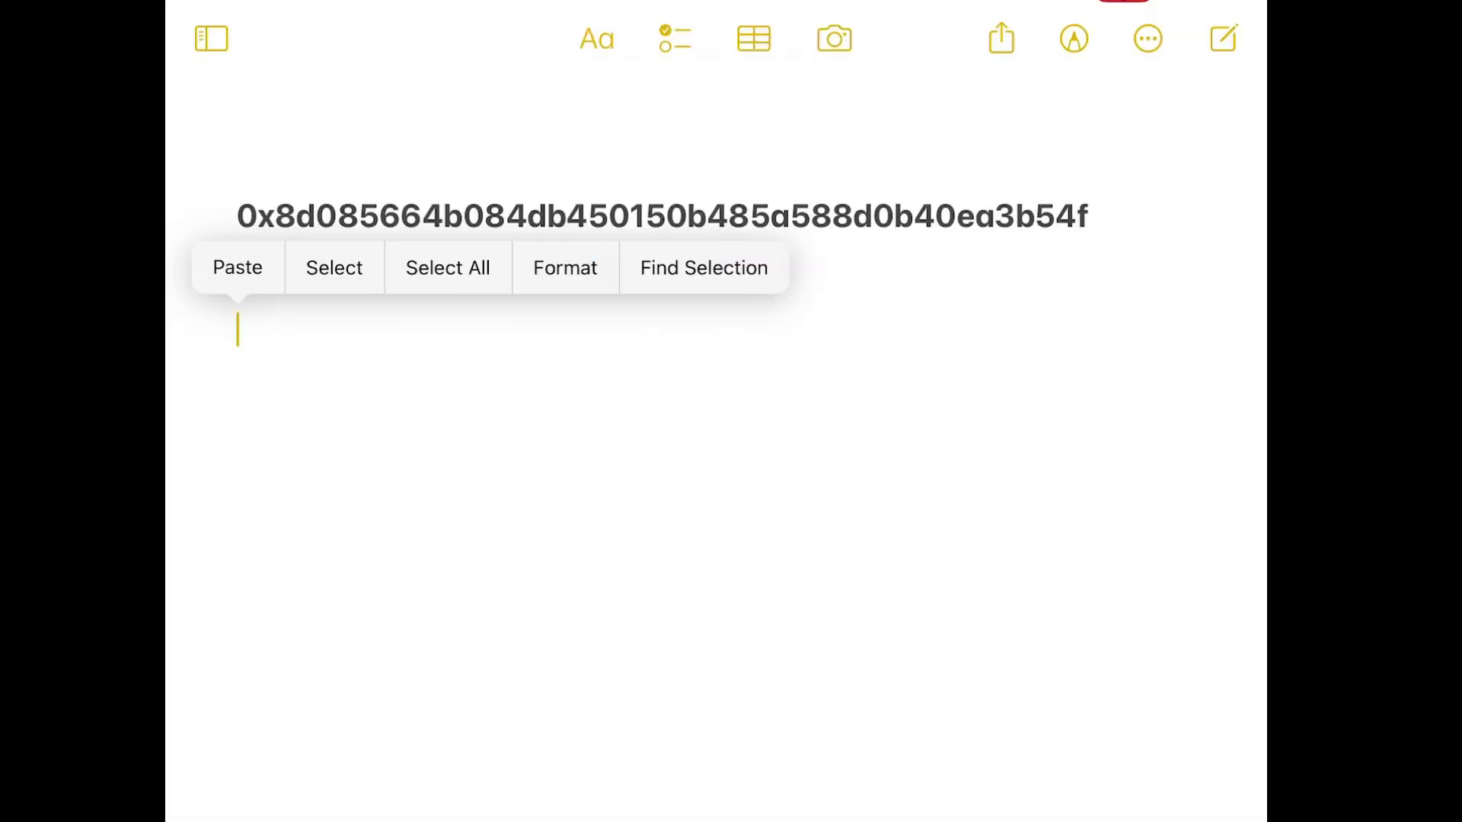
left_click(235, 268)
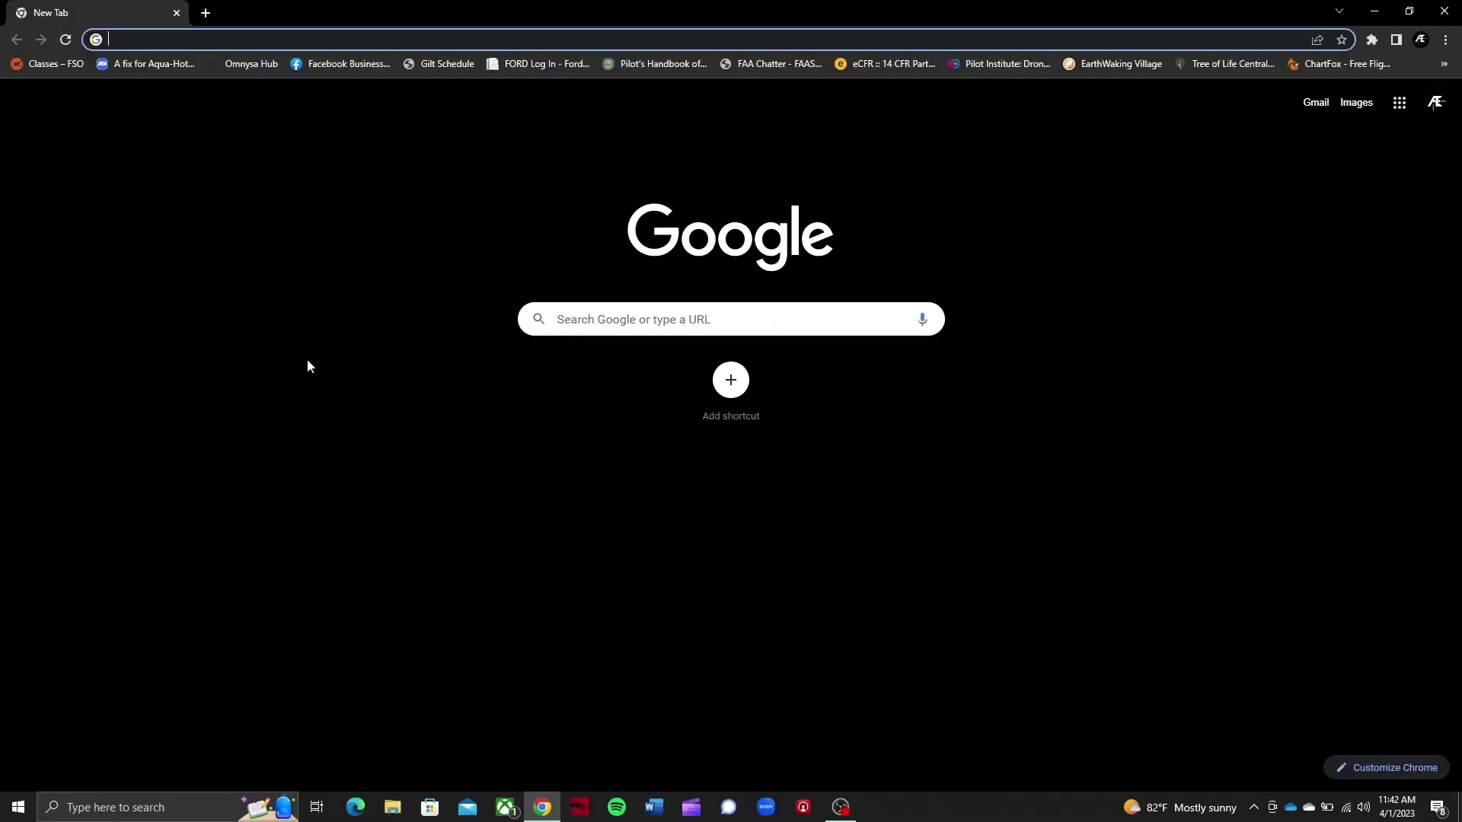
type("www.m")
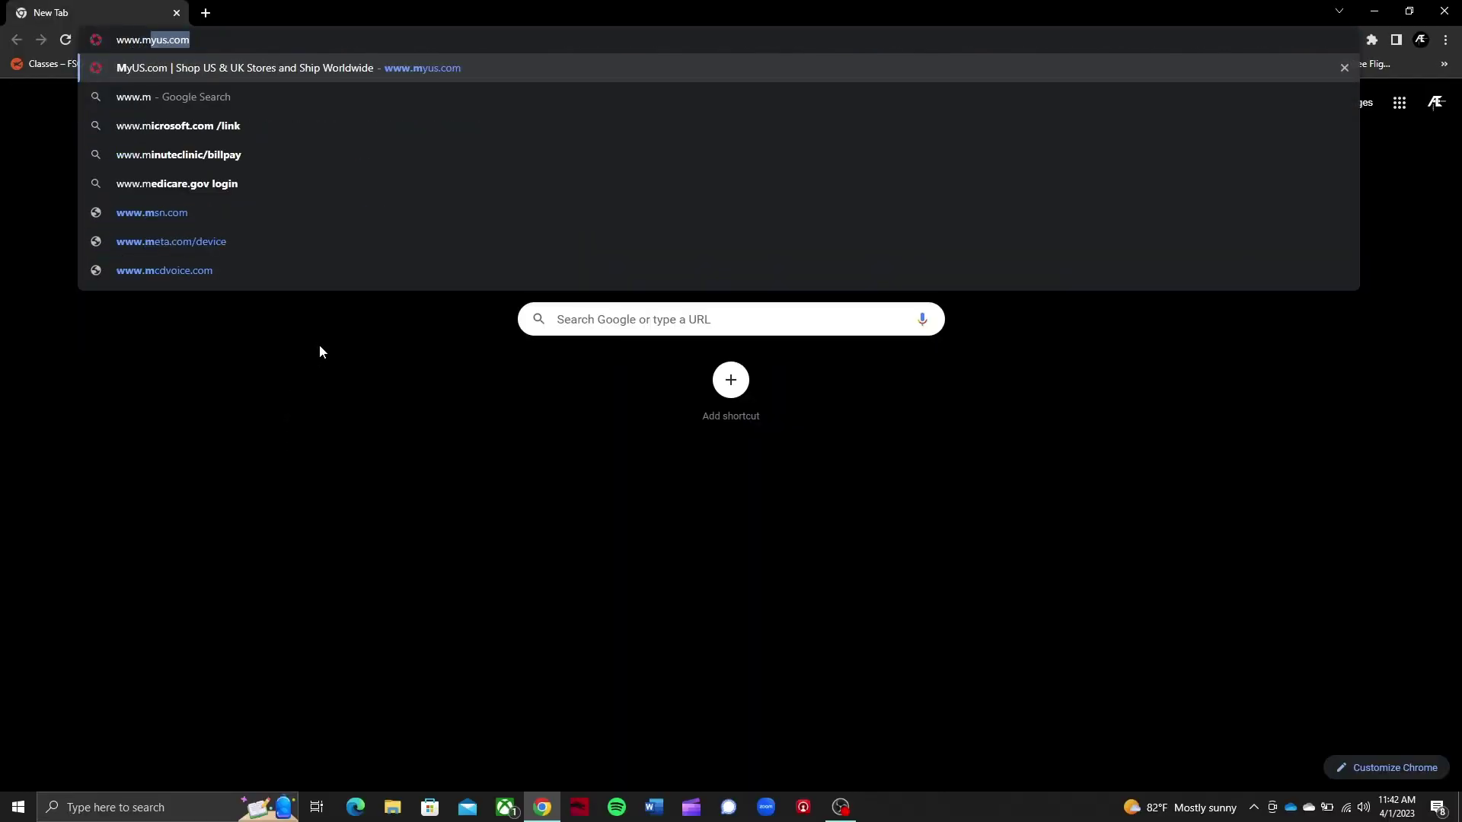
type("eta")
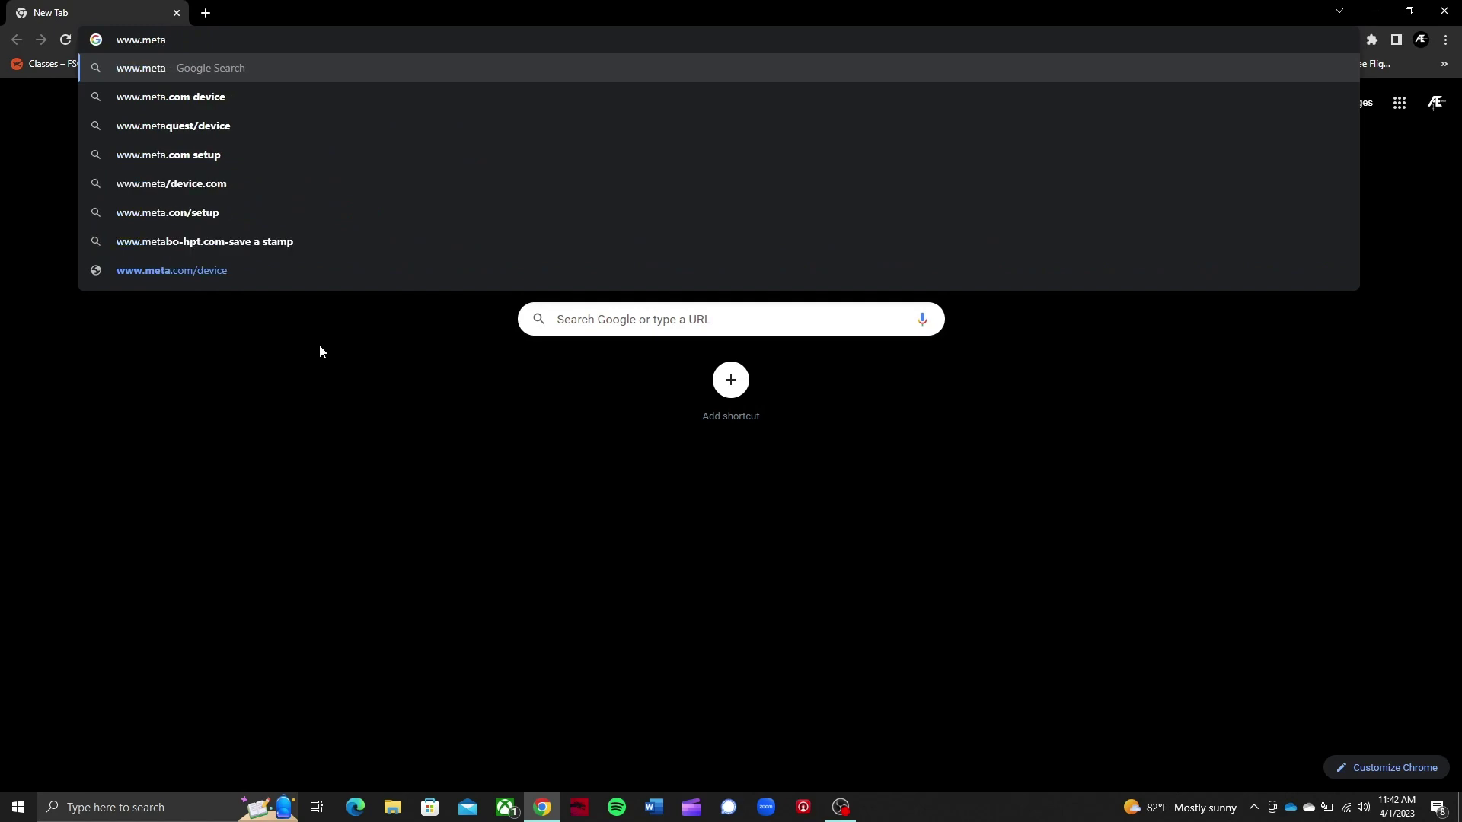
type("mask.io")
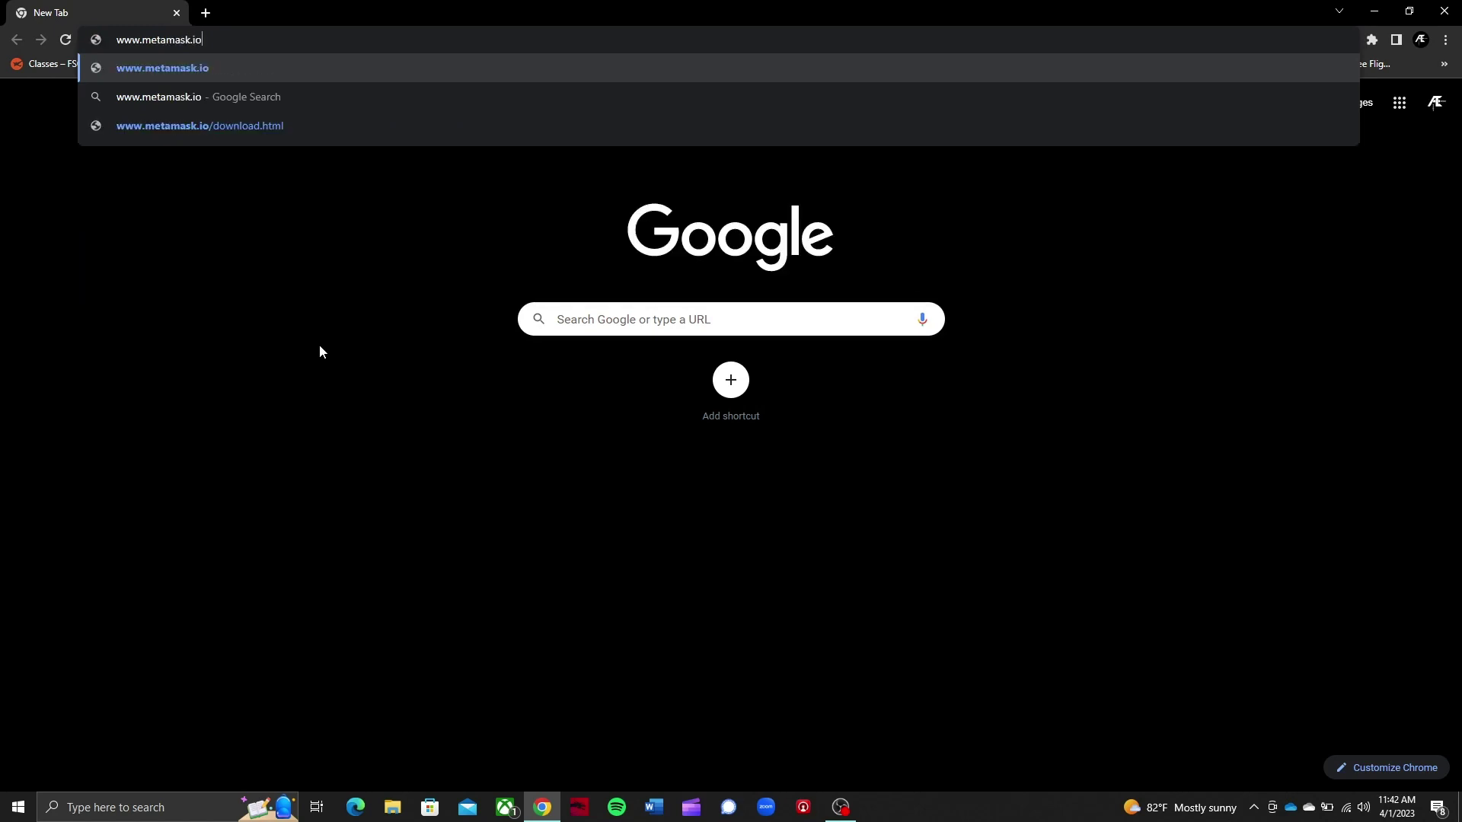
key("Return")
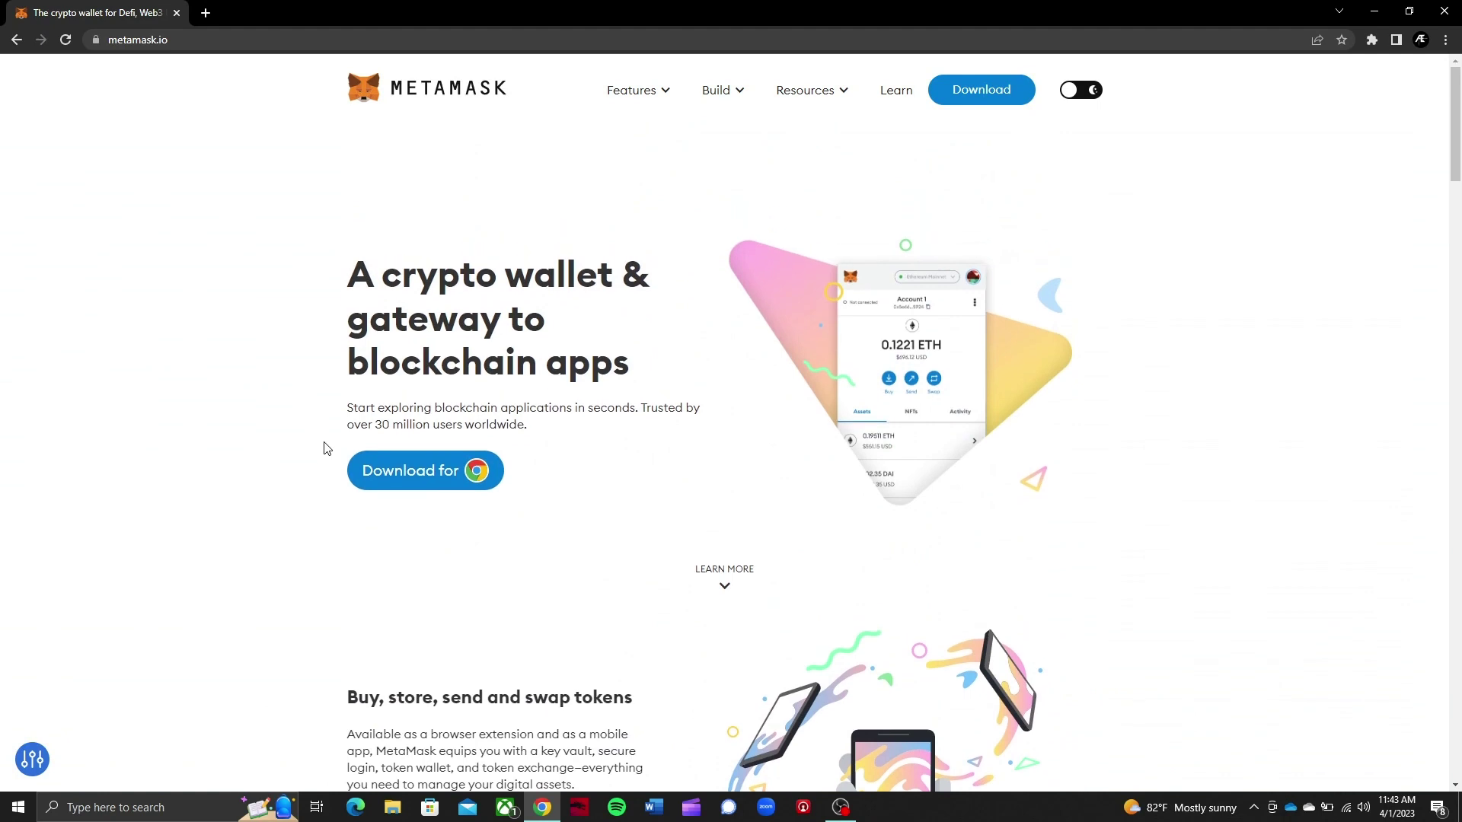
left_click(410, 469)
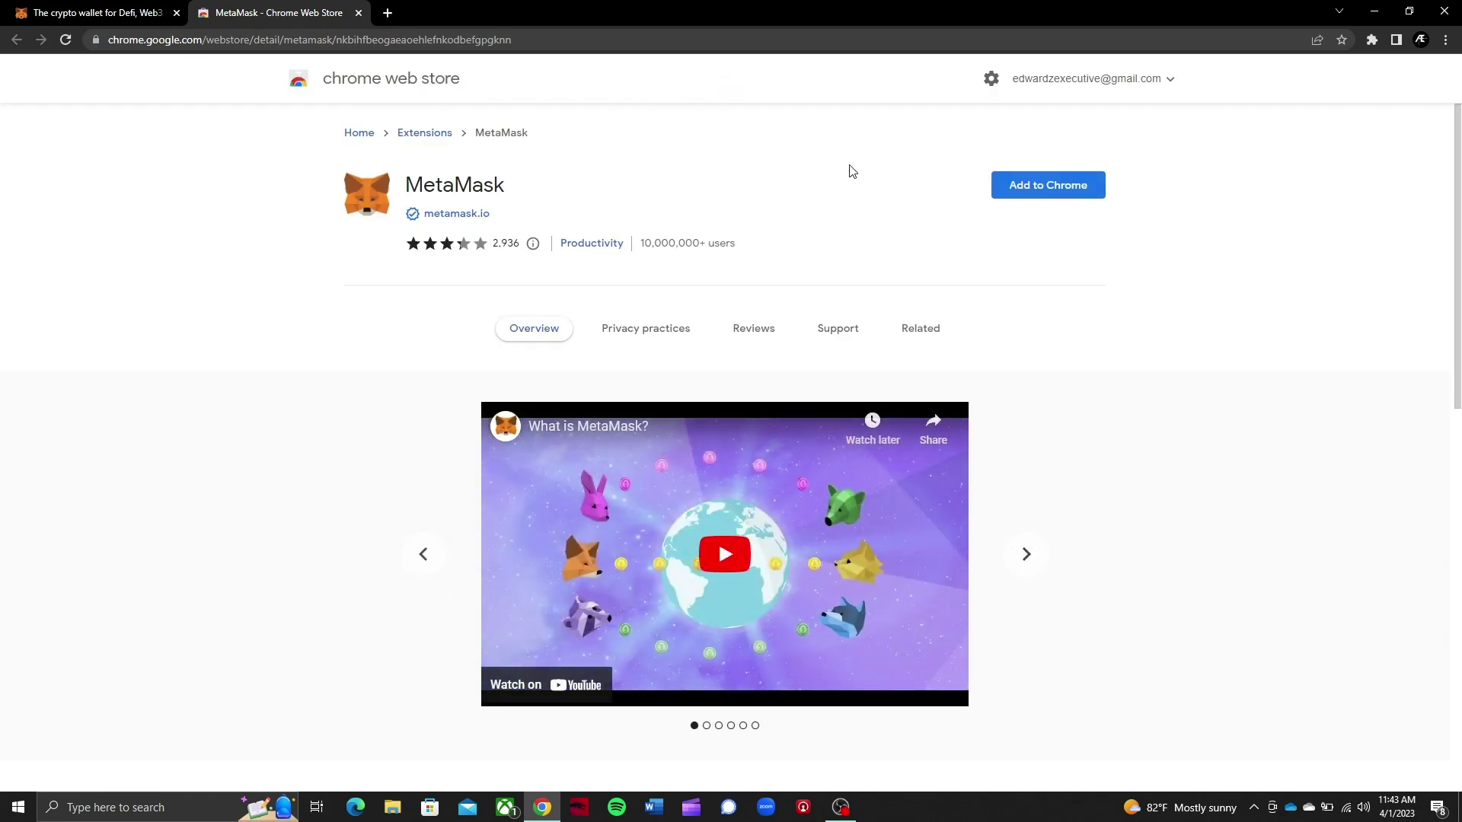
Add the MetaMask extension to Chrome and approve the permission prompt
left_click(1052, 195)
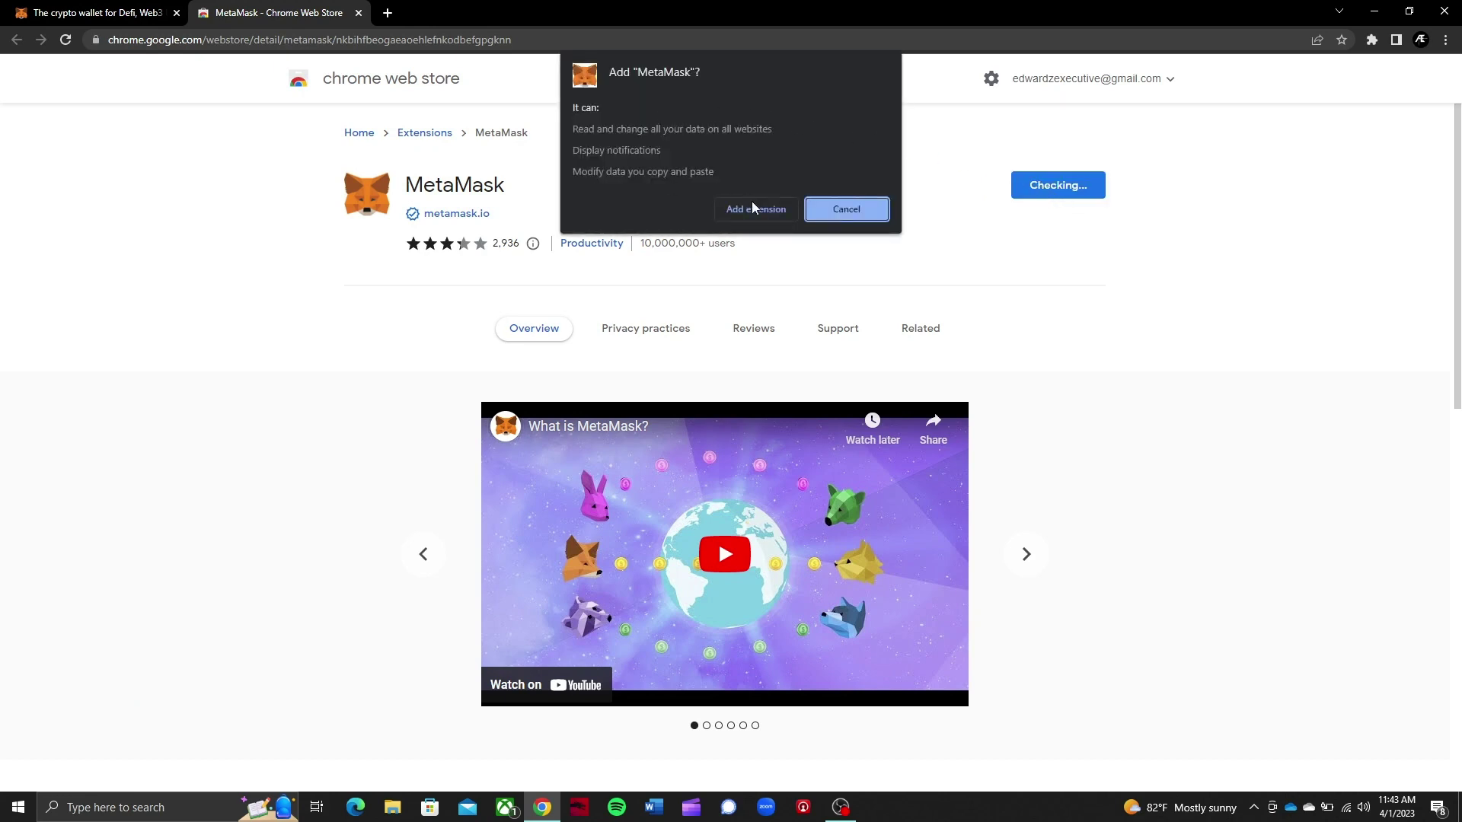
left_click(757, 213)
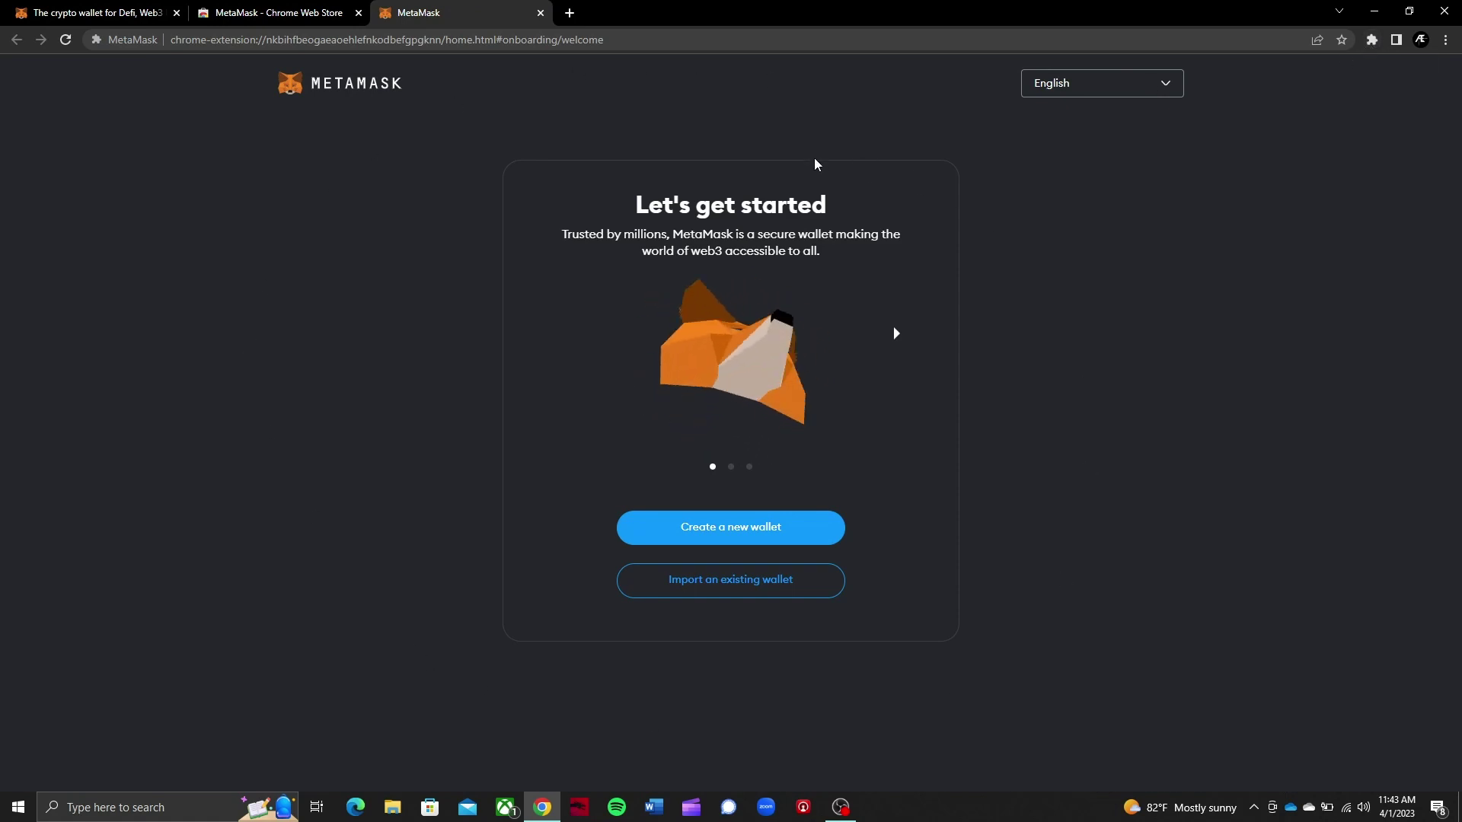
Pin the MetaMask extension to the Chrome toolbar
left_click(1375, 46)
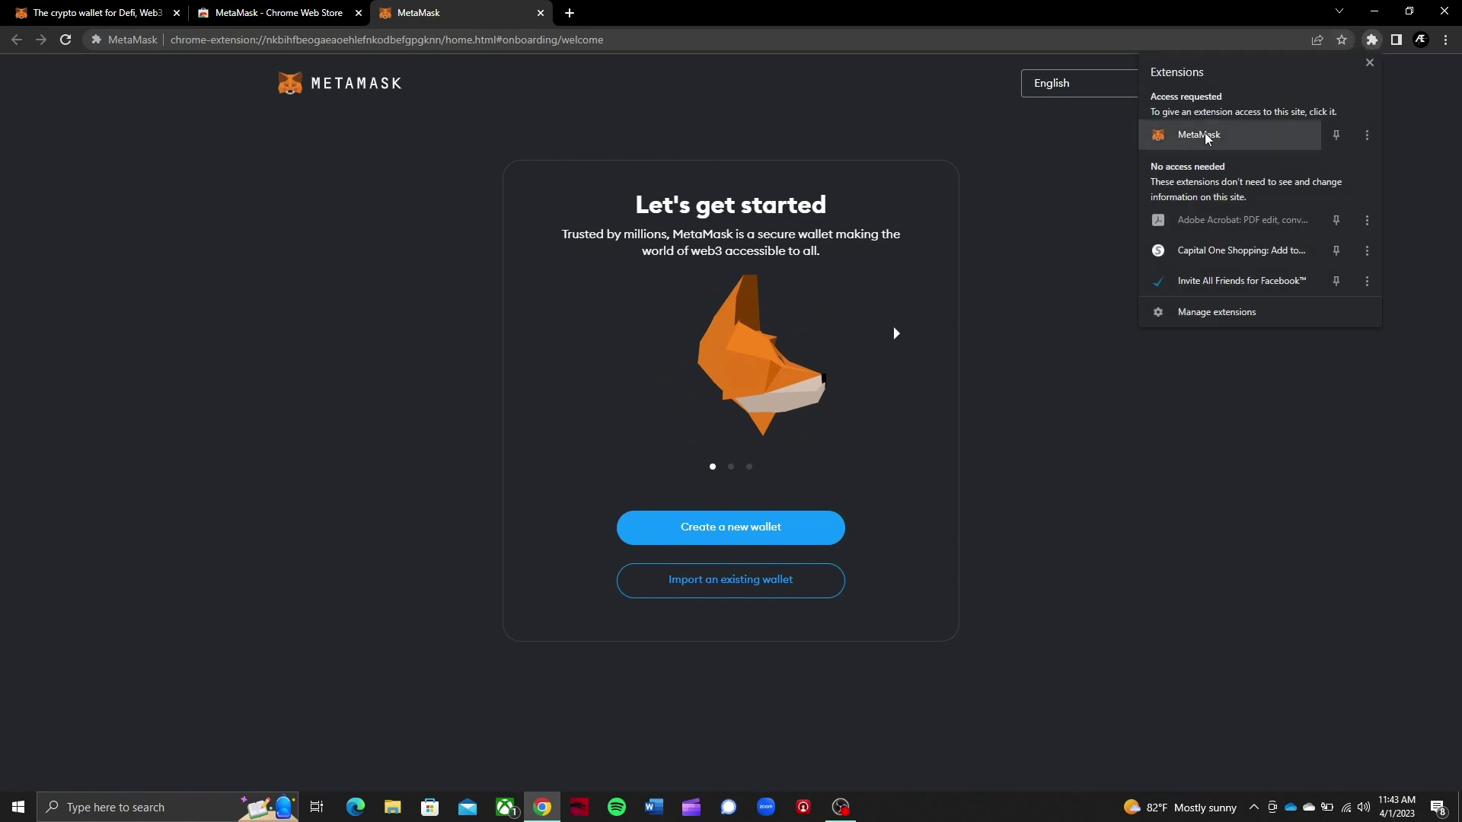
left_click(1336, 137)
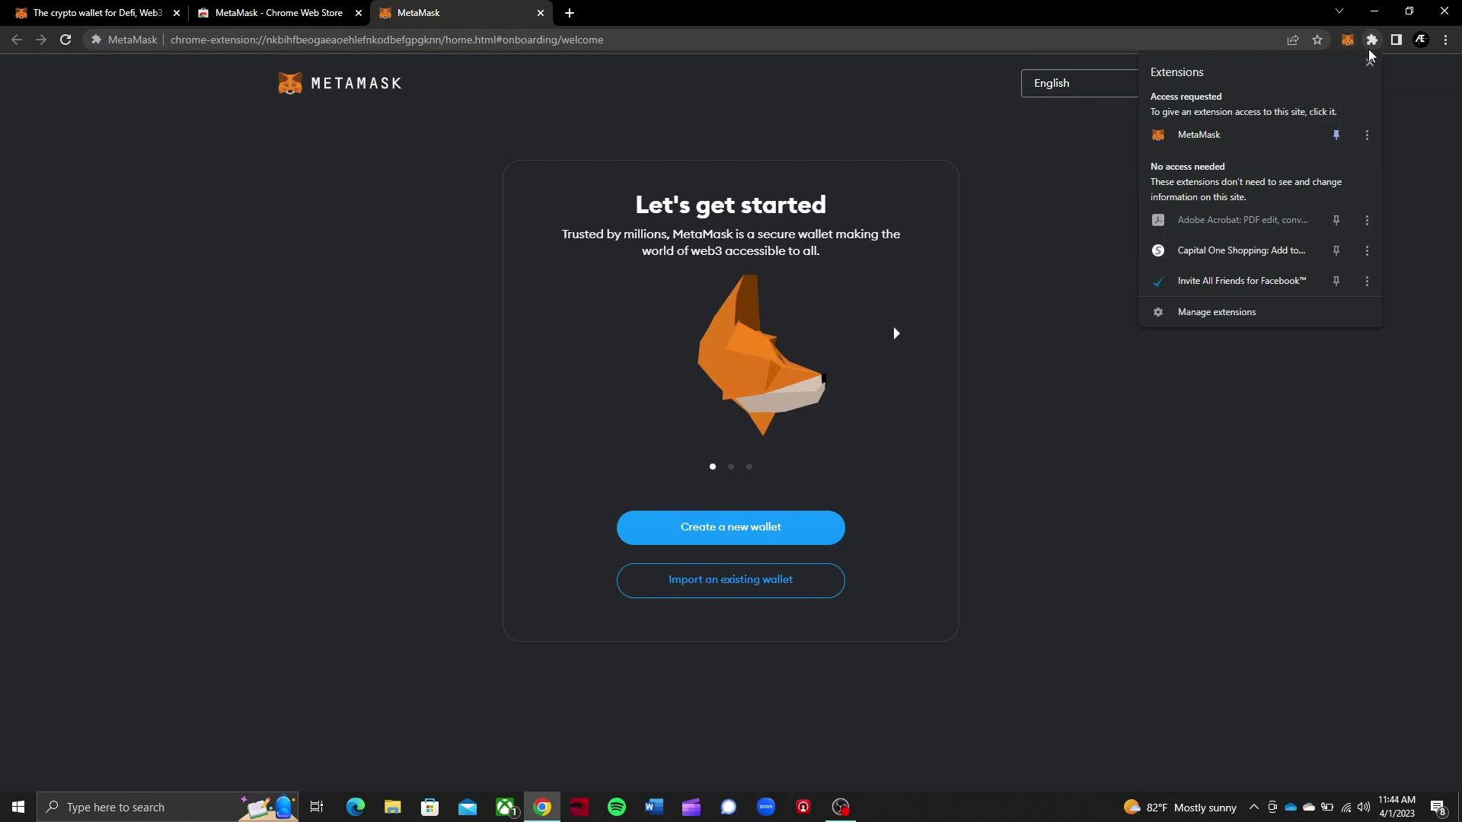
left_click(1370, 61)
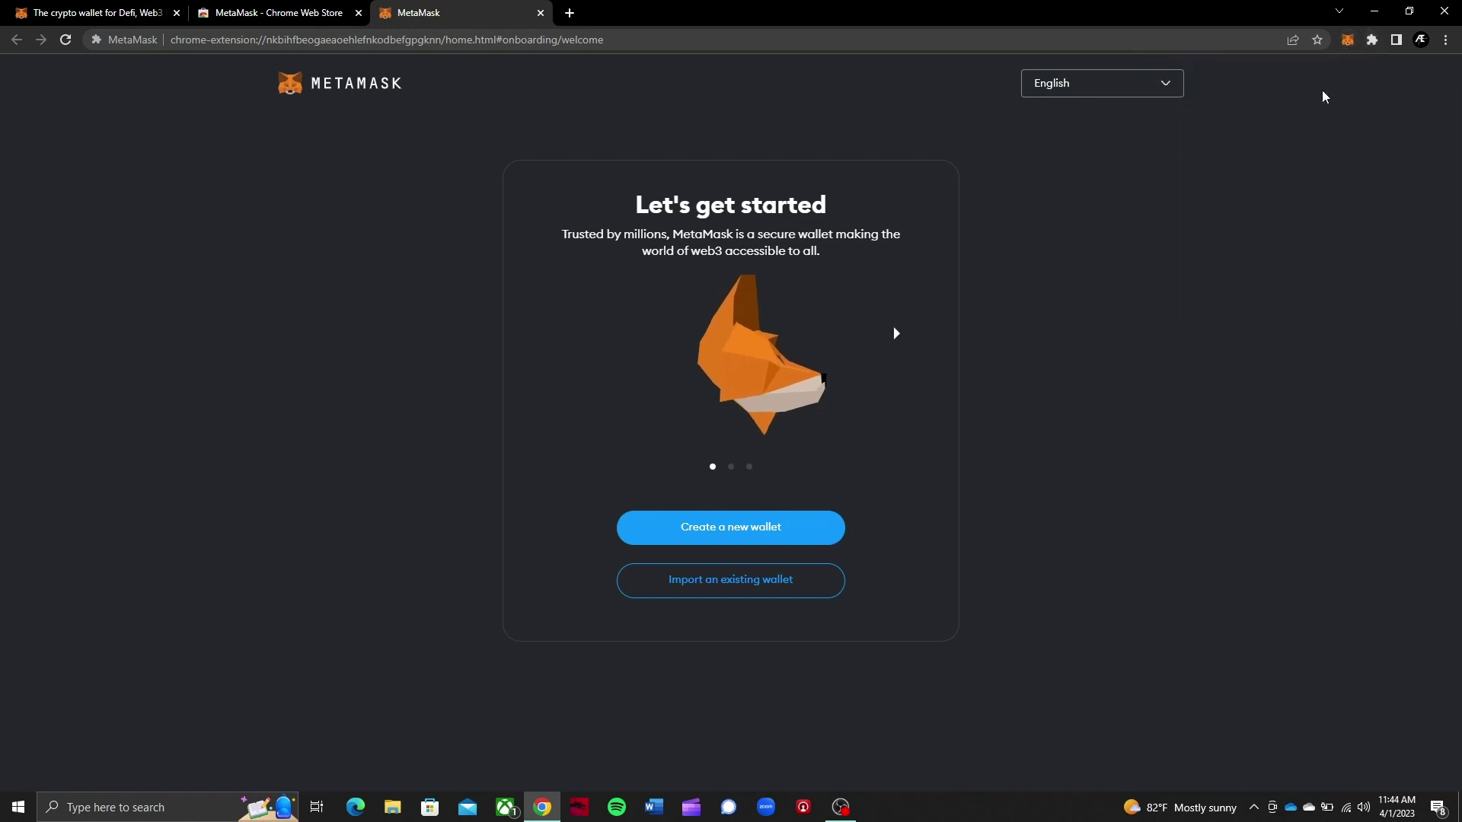
Start creating a new MetaMask wallet and answer the usage-data consent page
left_click(1350, 47)
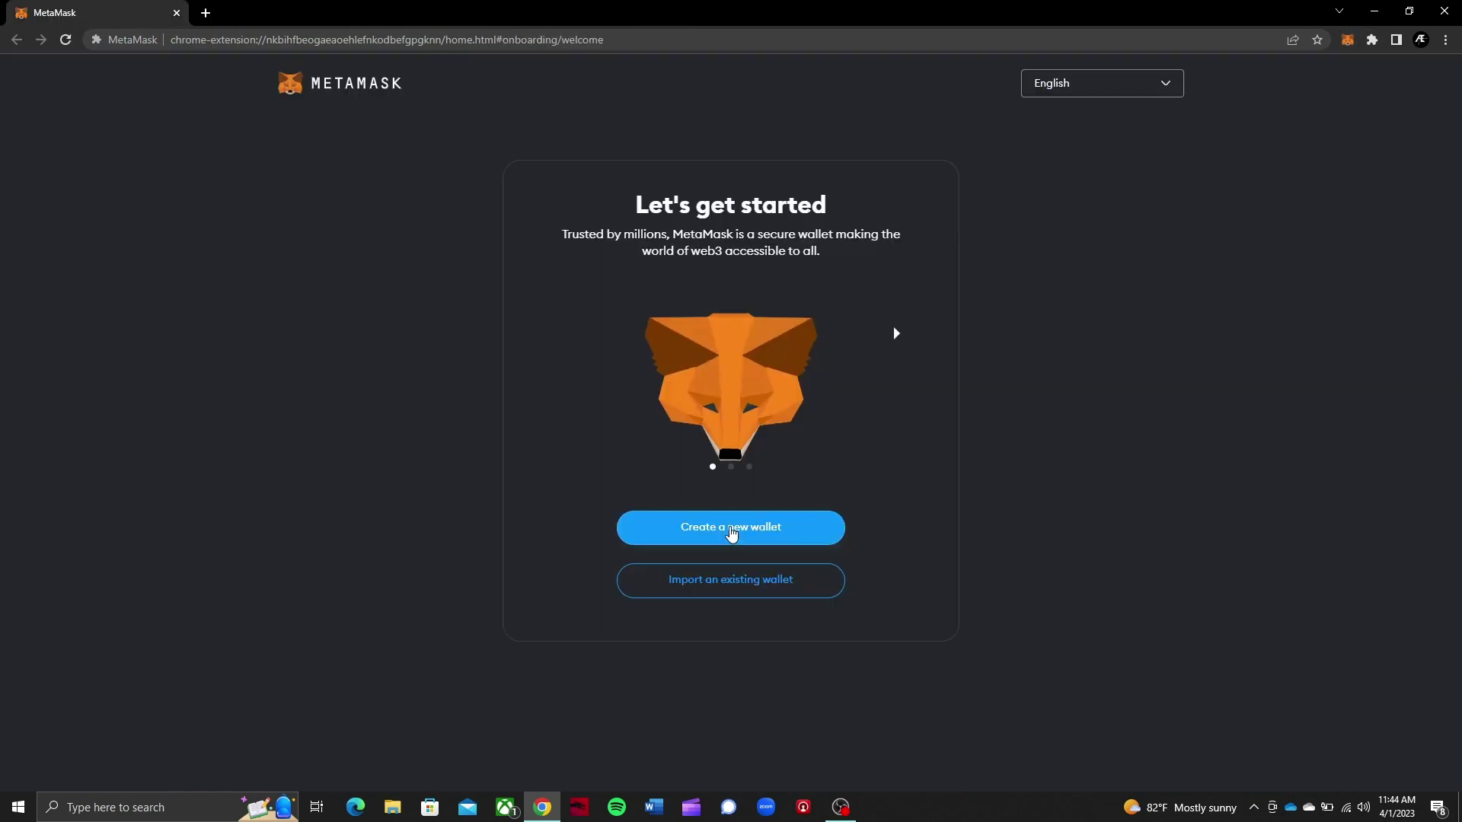
left_click(732, 534)
scroll(712, 328, "down", 1)
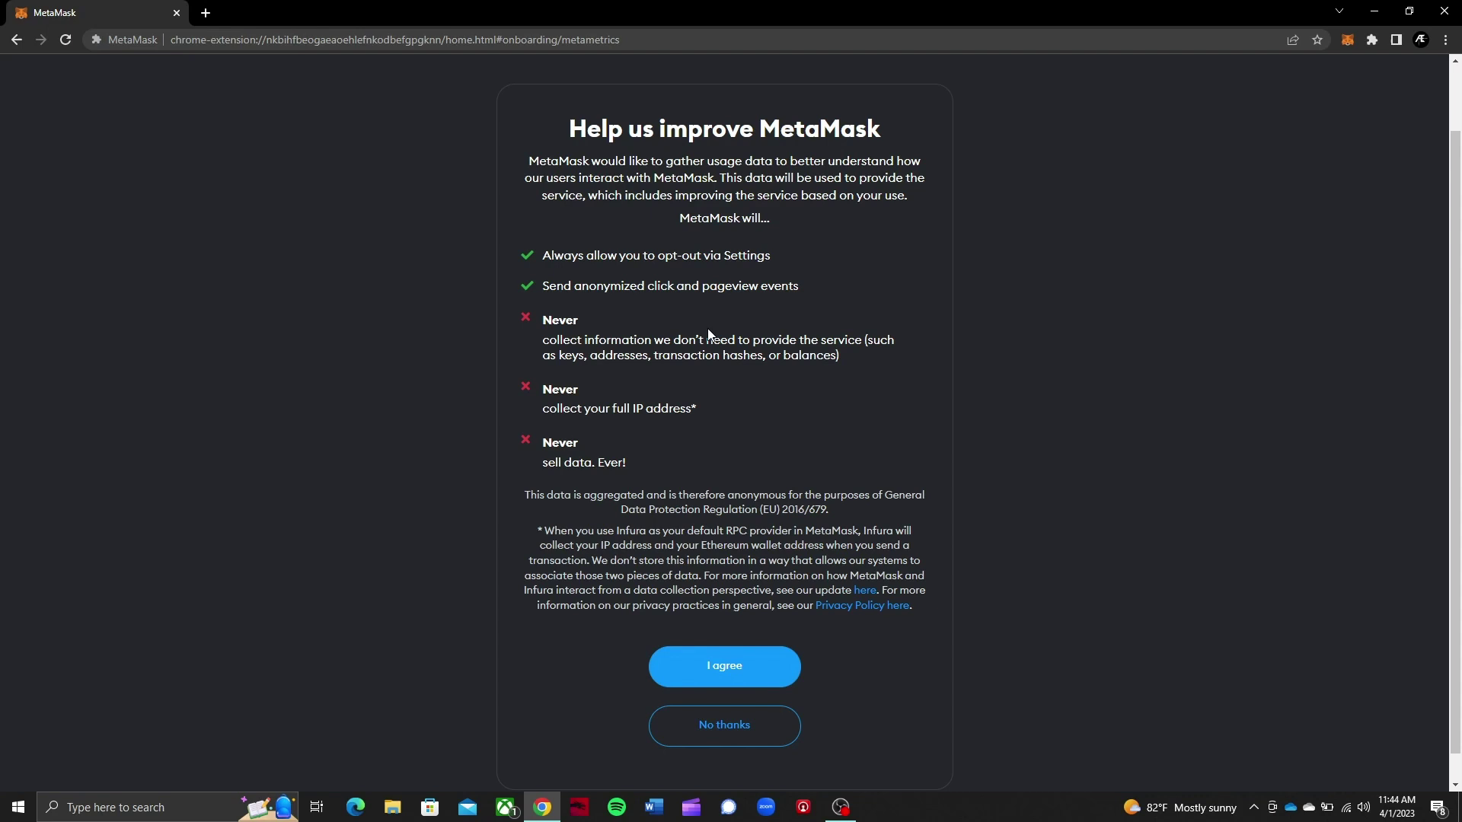
scroll(708, 335, "down", 1)
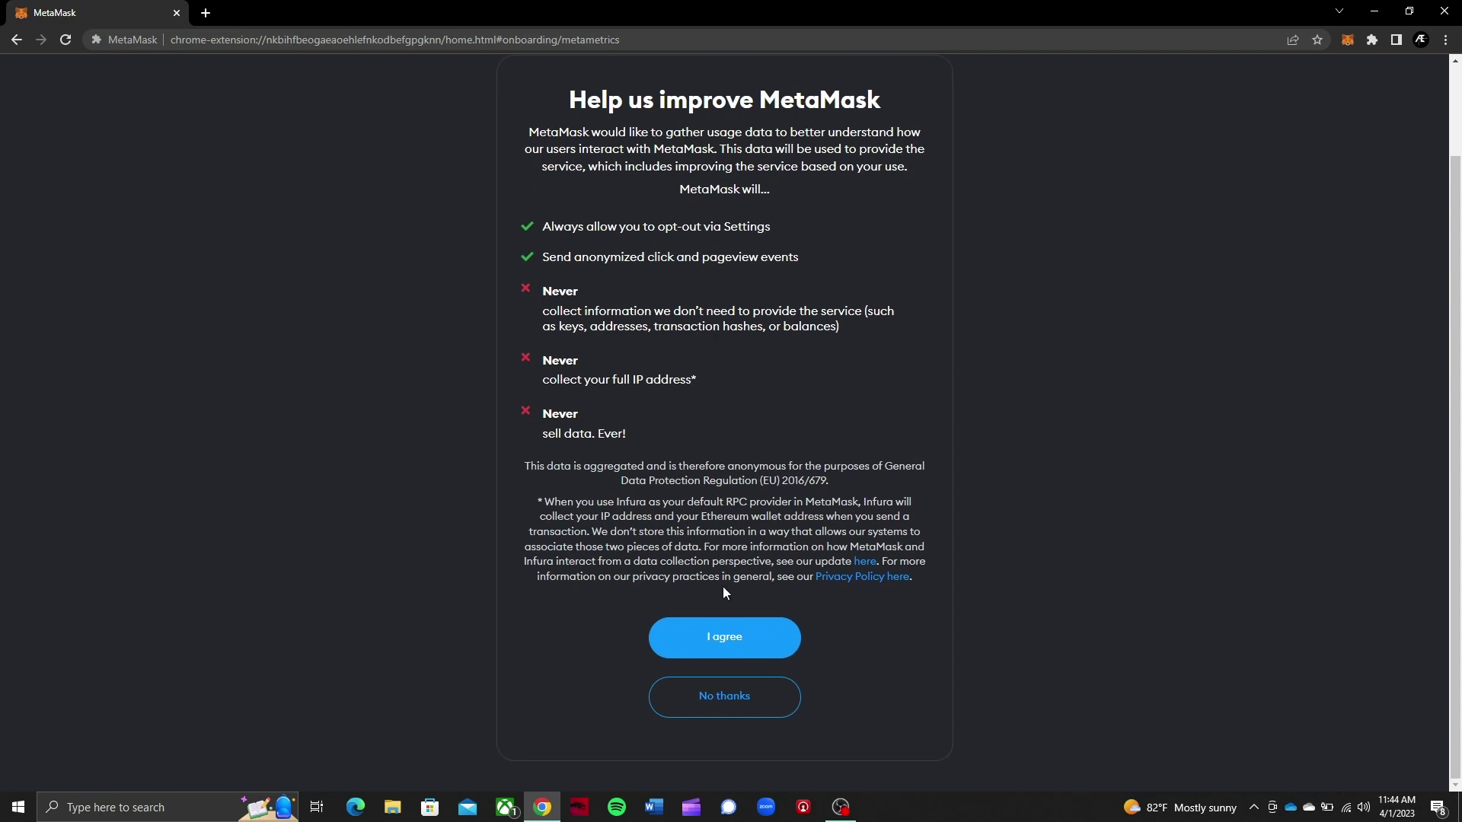
left_click(726, 641)
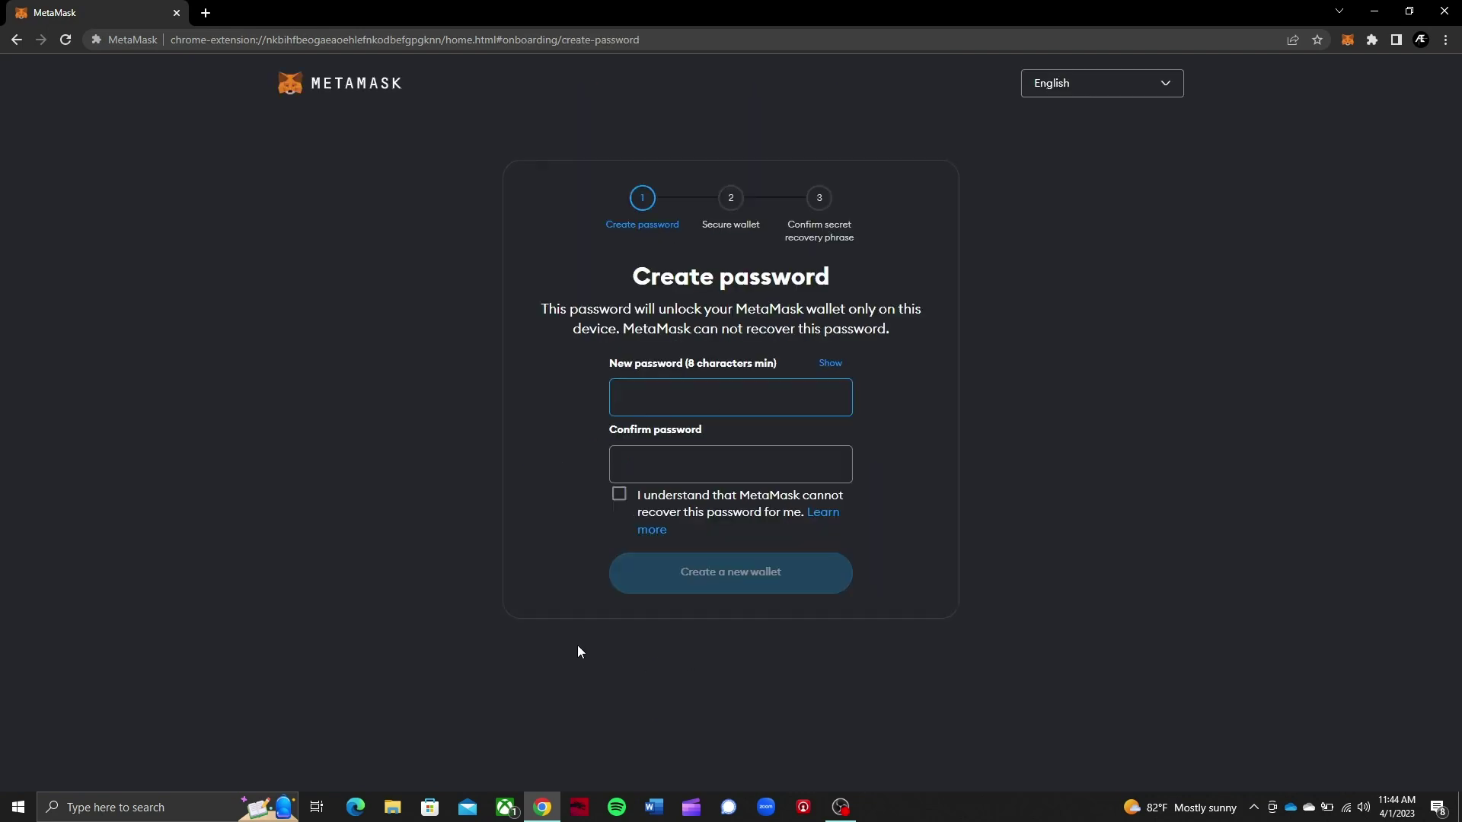
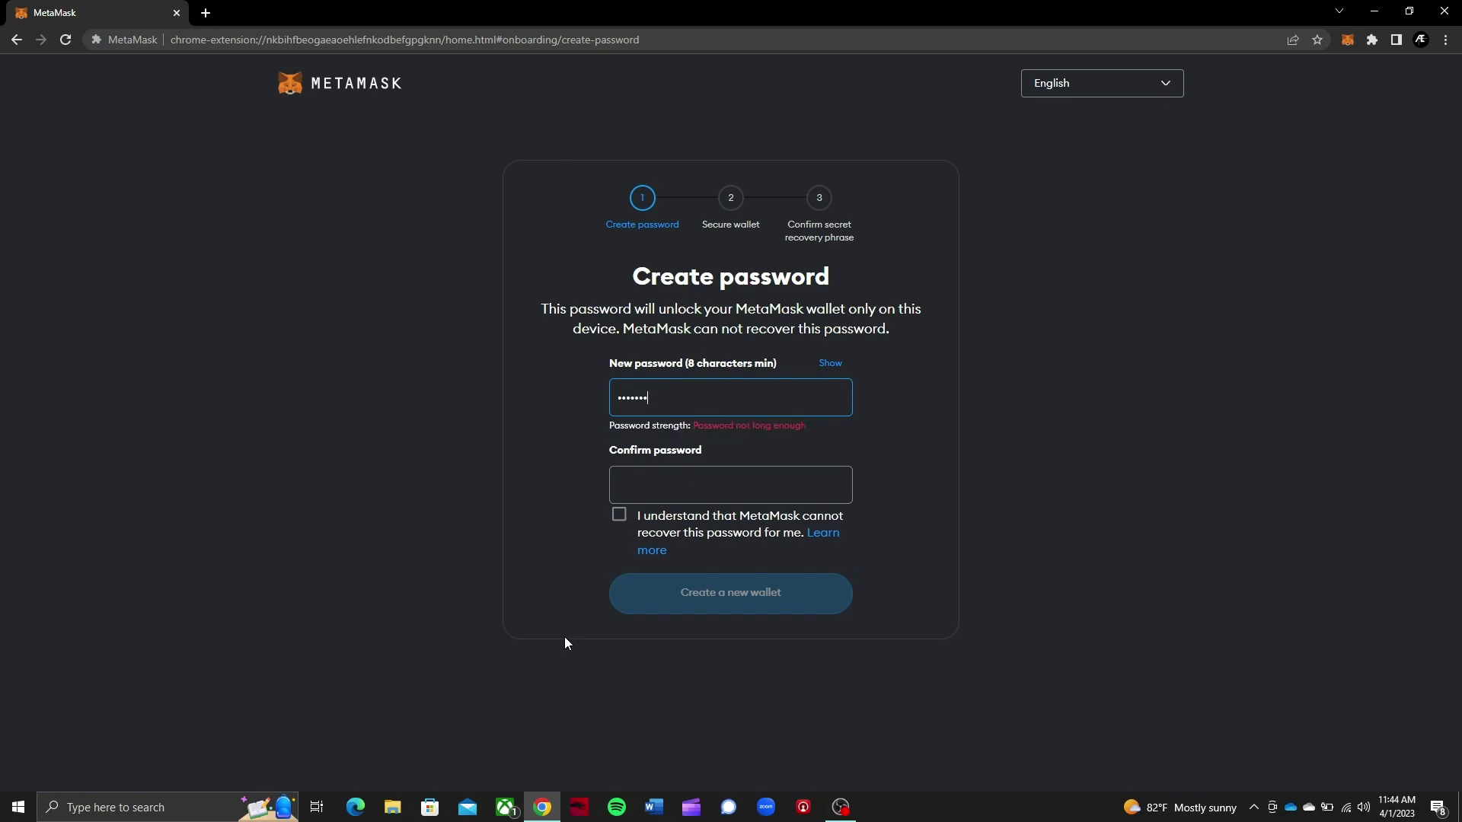
key("ctrl+a")
key("BackSpace")
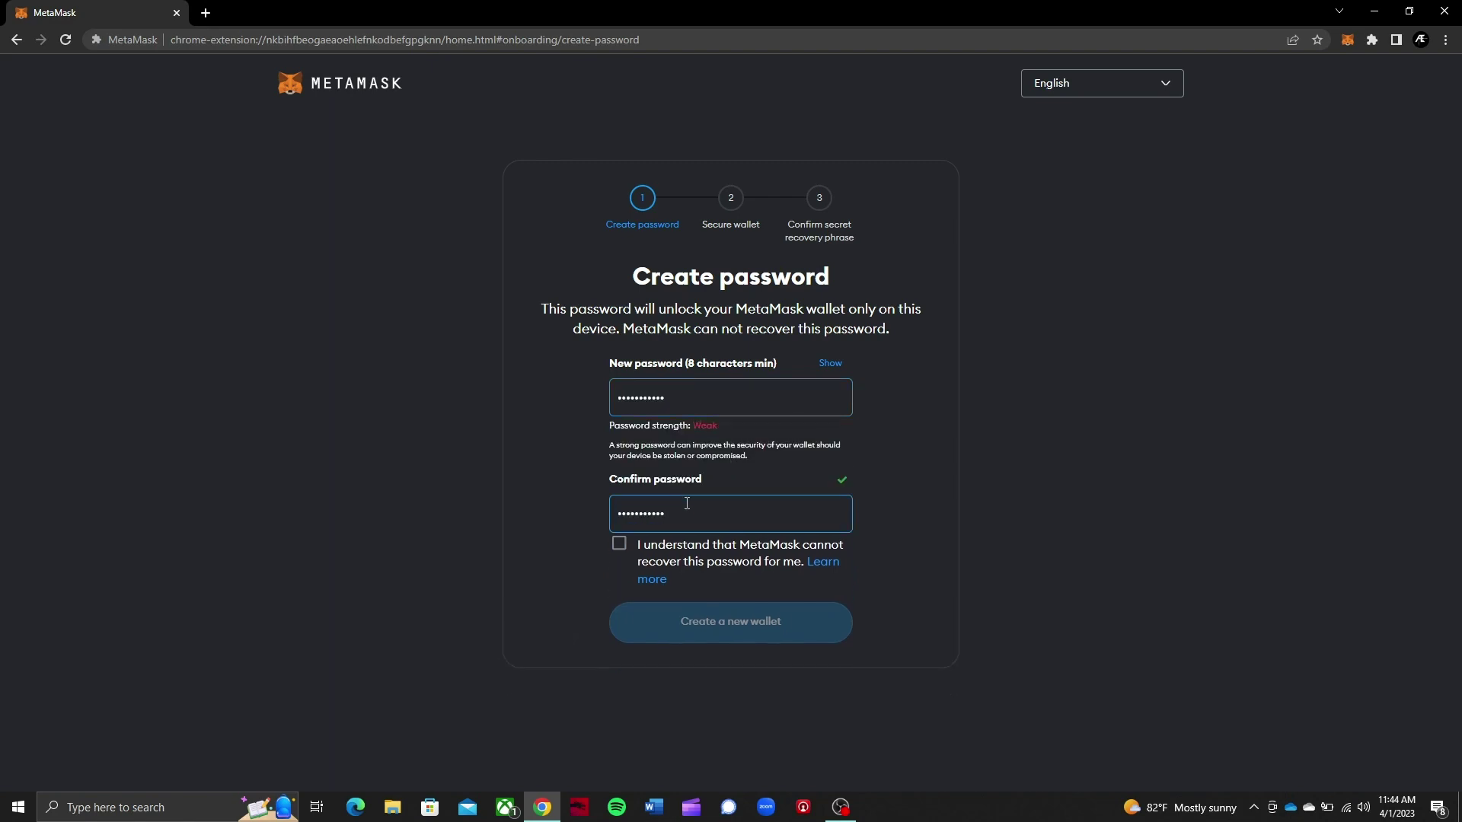
left_click(619, 544)
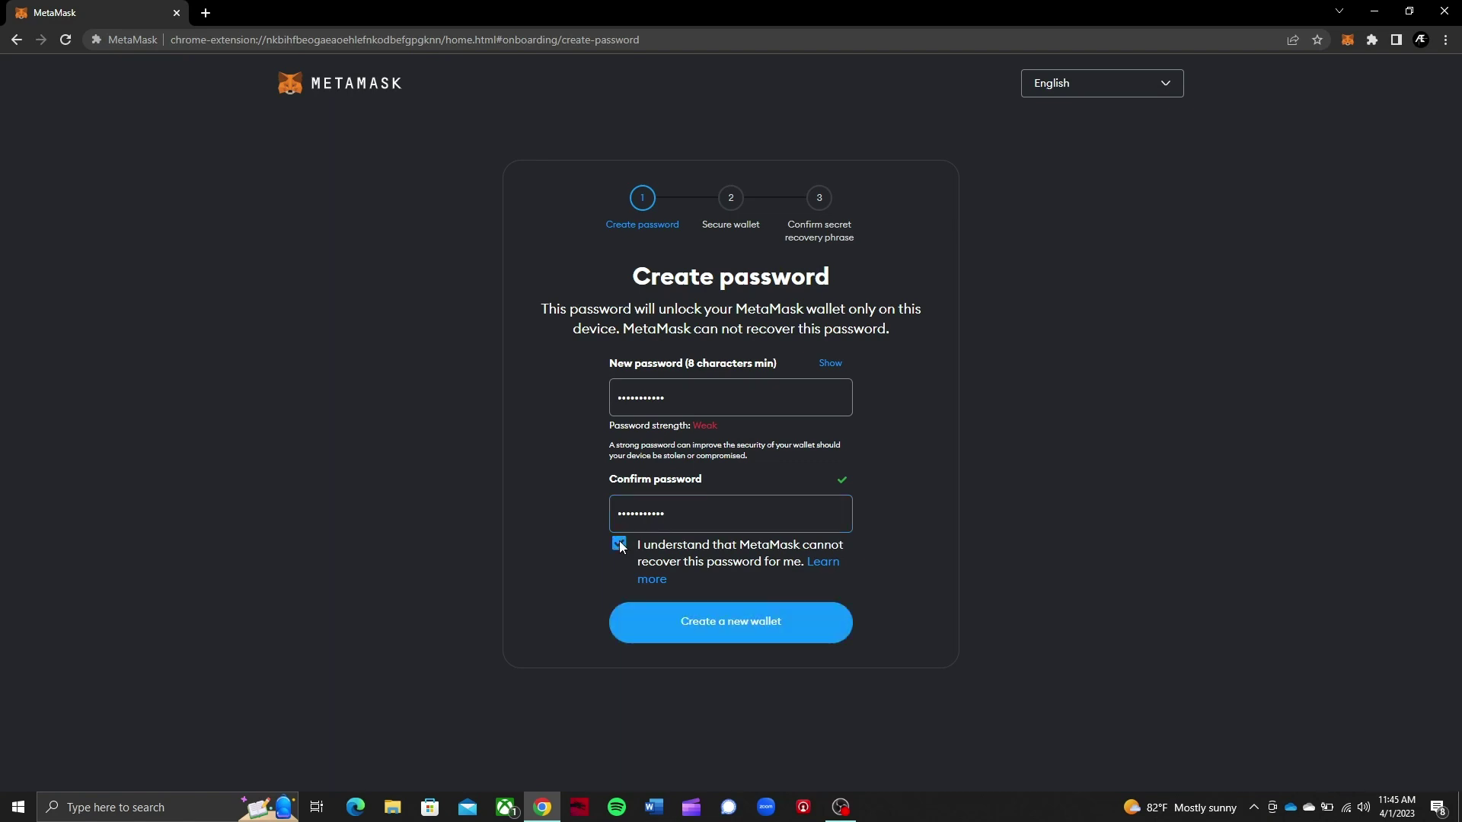
left_click(753, 624)
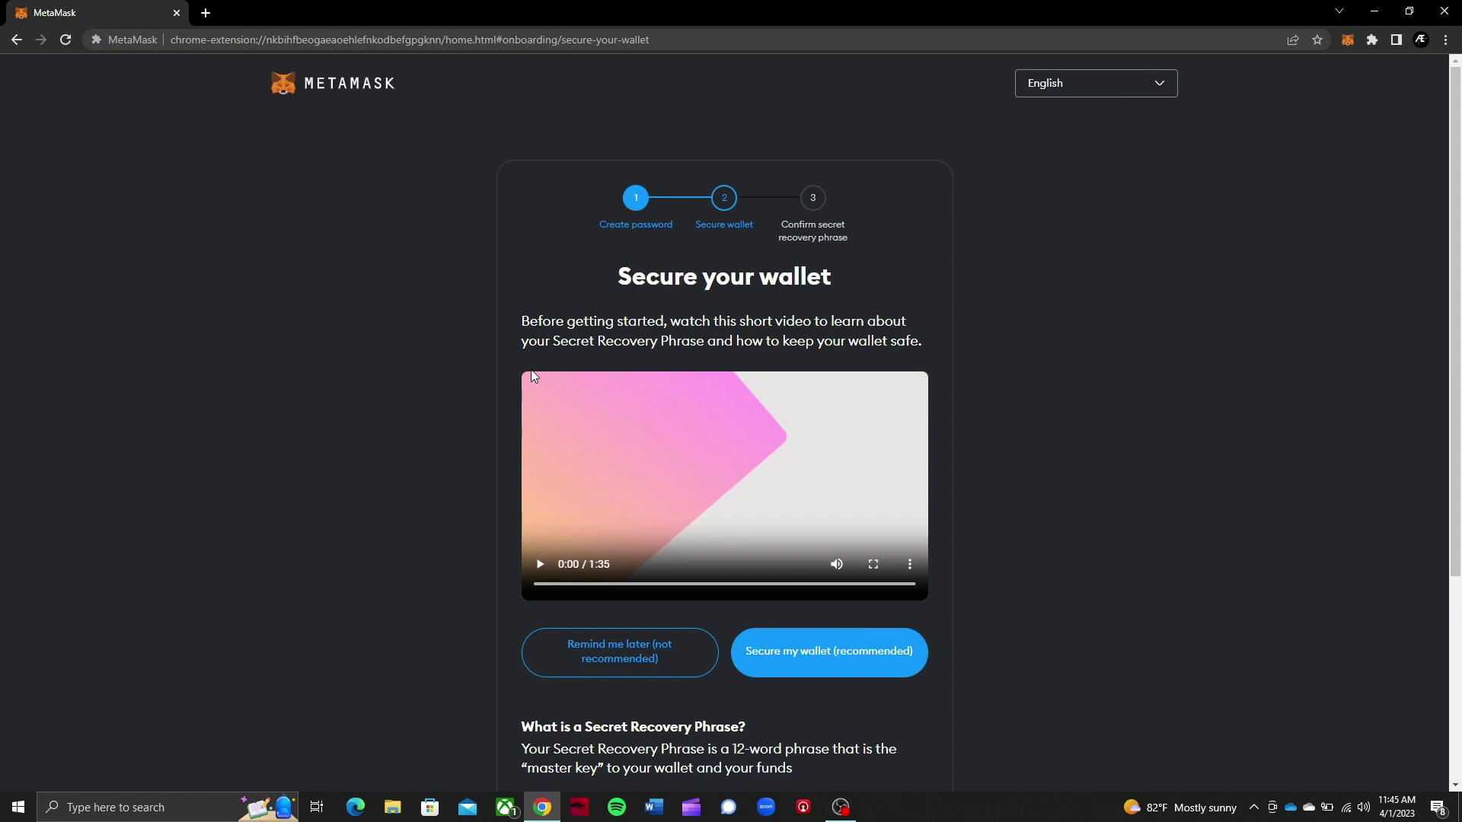
Choose Secure my wallet (recommended) to protect it with a recovery phrase
scroll(531, 369, "down", 1)
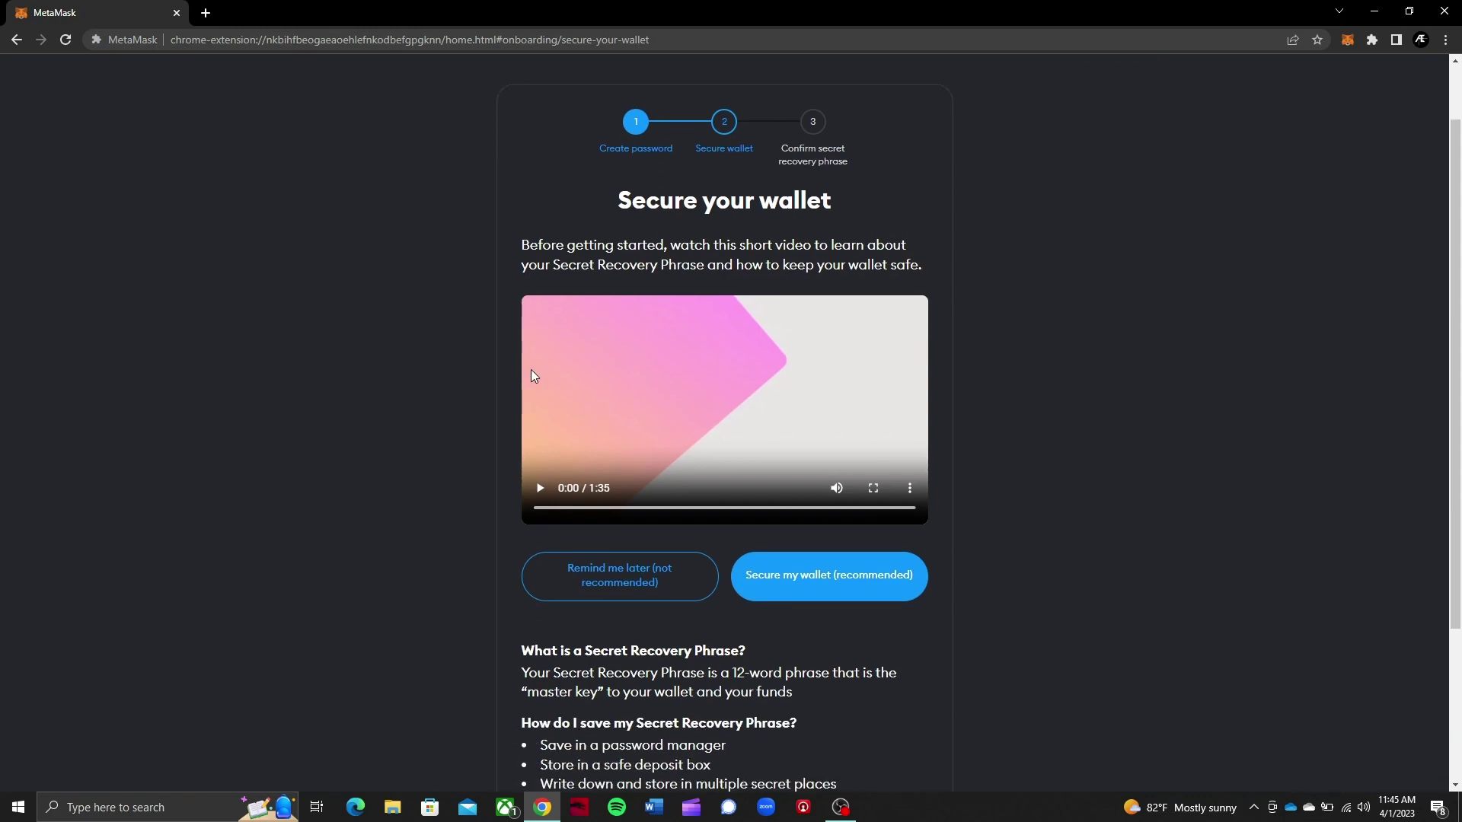
scroll(531, 368, "down", 1)
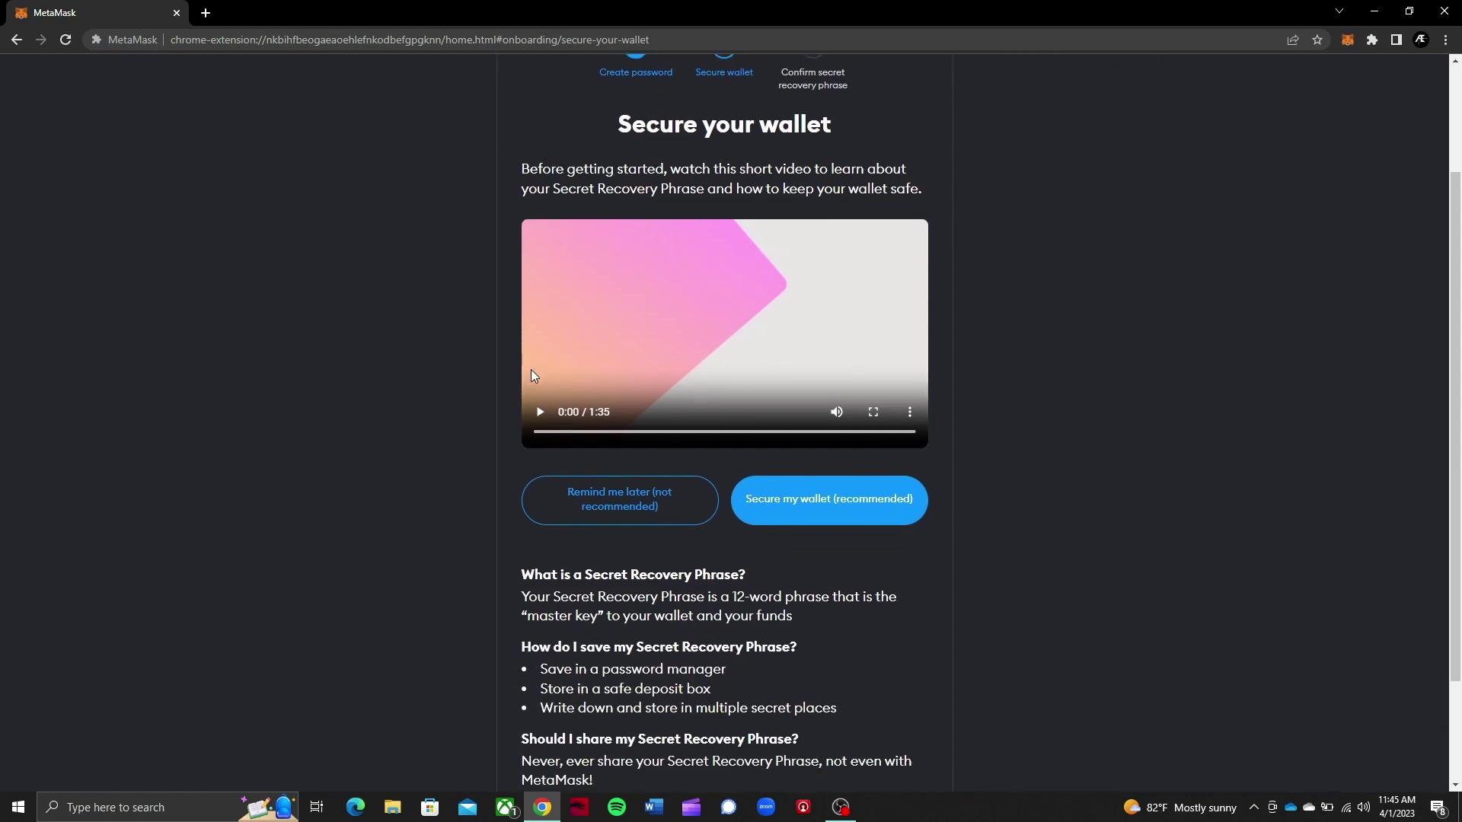
scroll(531, 369, "down", 1)
scroll(531, 371, "down", 1)
scroll(531, 377, "up", 1)
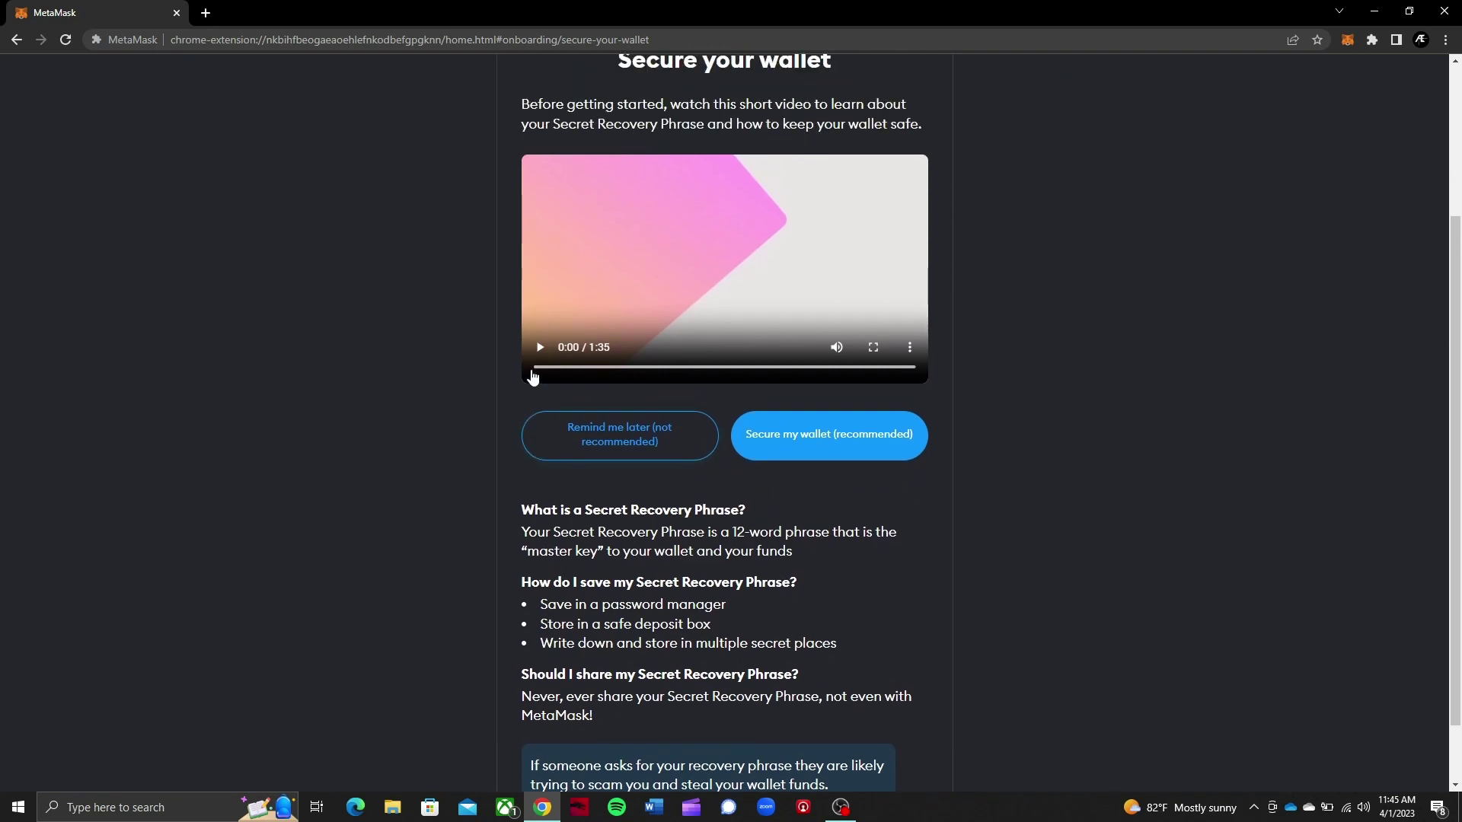
left_click(829, 446)
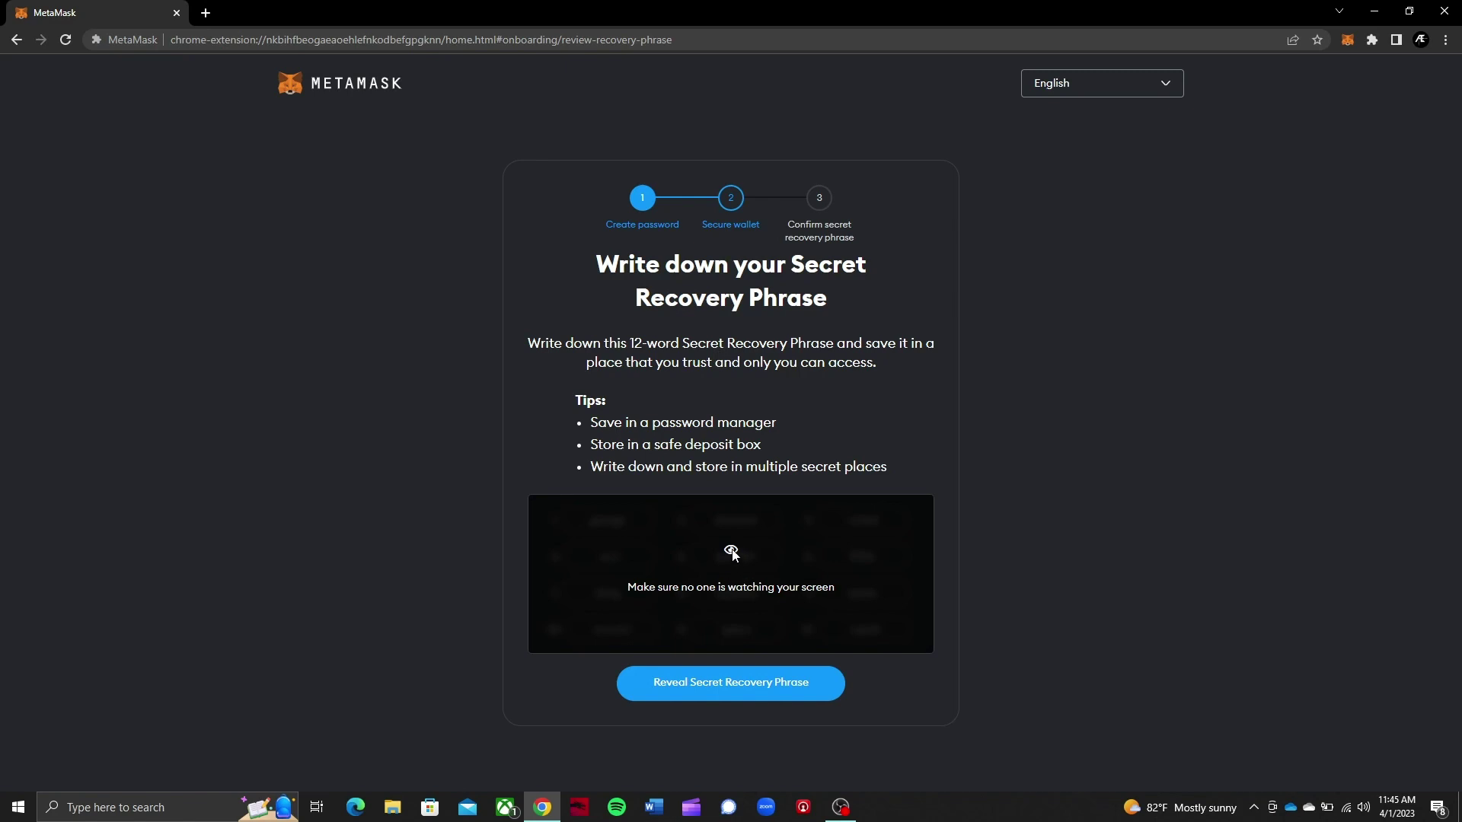
Reveal the 12-word Secret Recovery Phrase and copy it to the clipboard
left_click(719, 686)
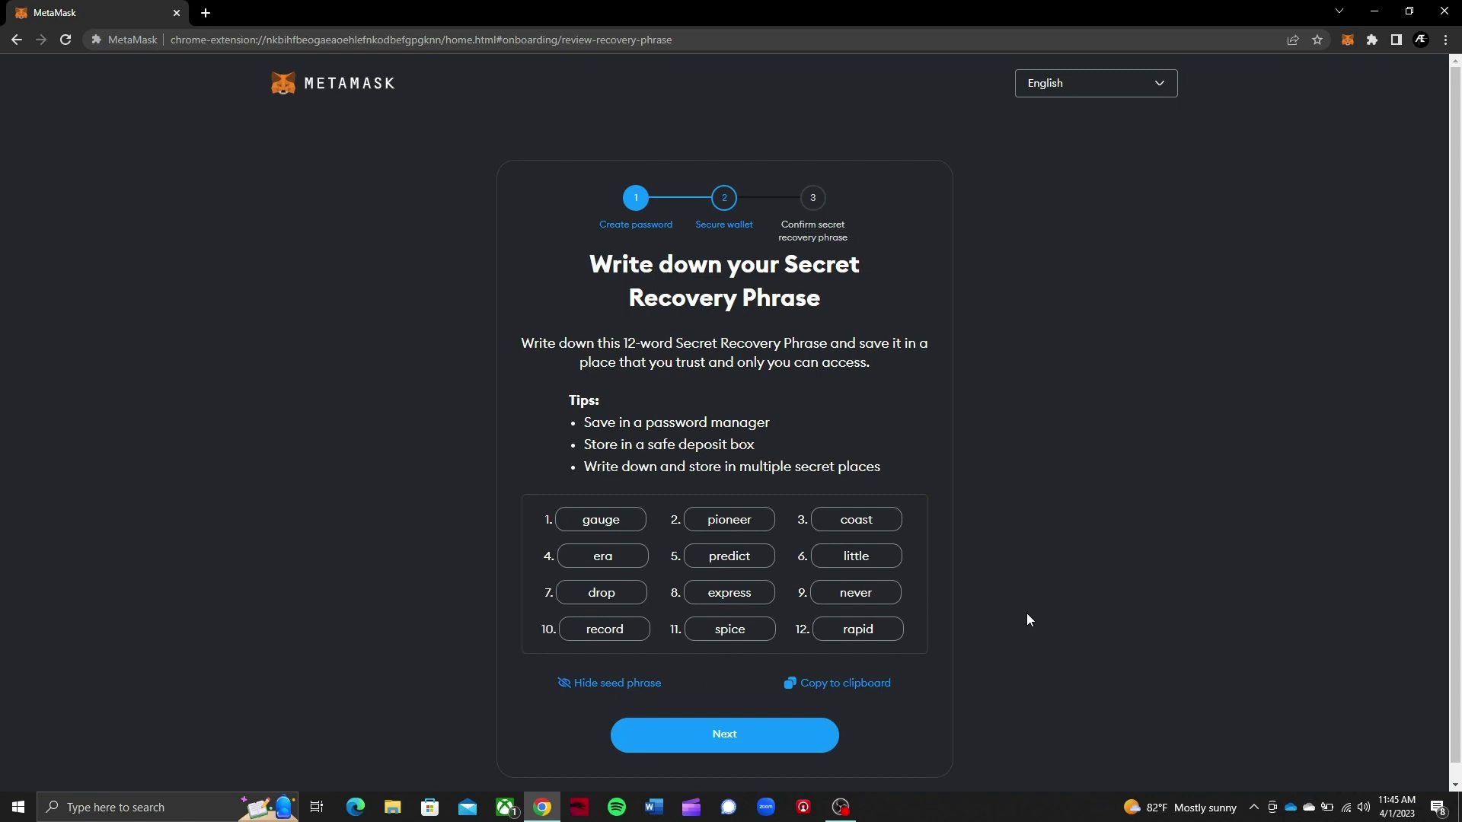
left_click(849, 685)
left_click(722, 743)
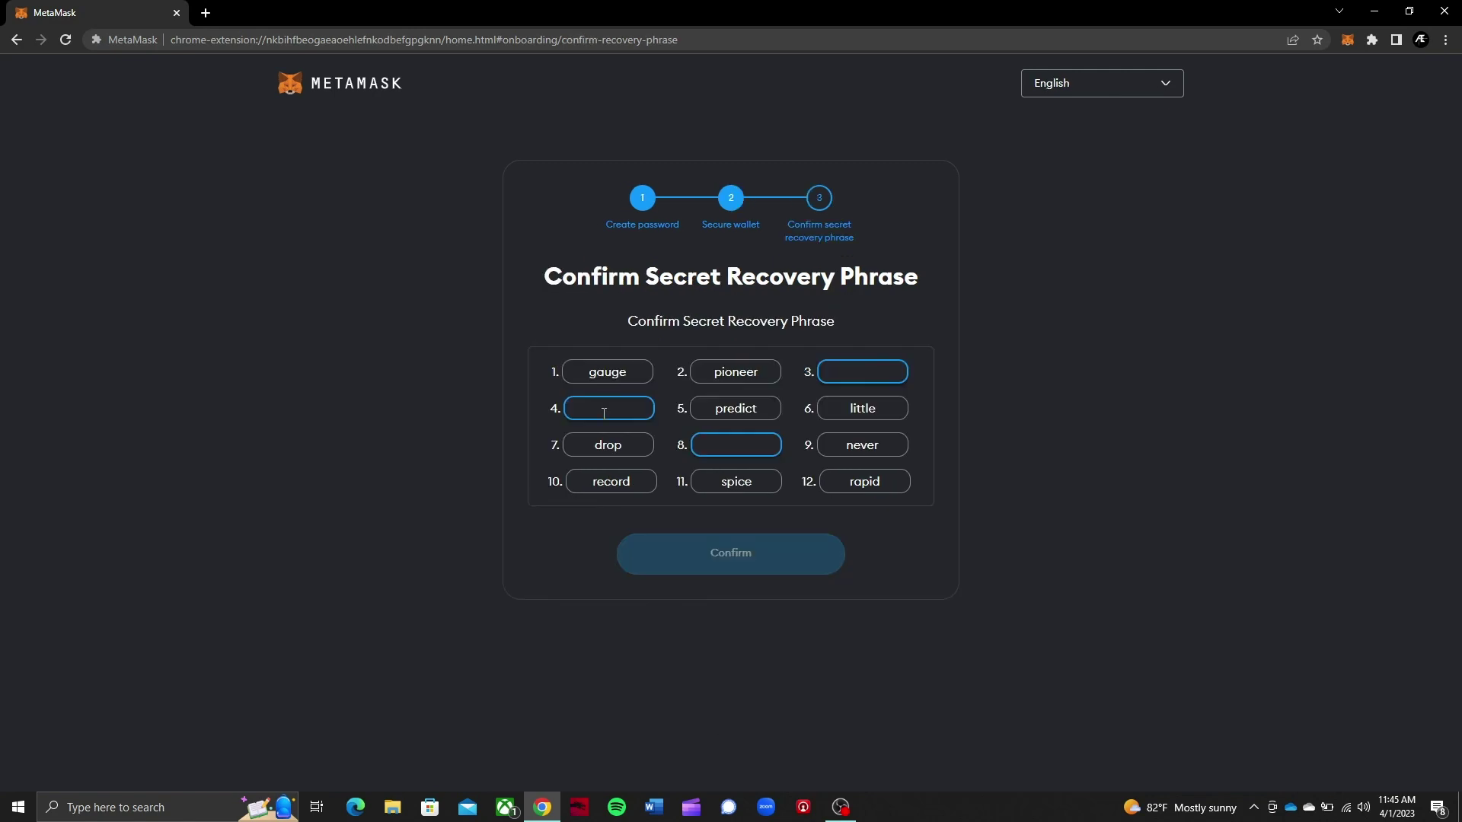
Confirm the phrase by entering the missing word 'valid' and finish wallet setup
type("valid")
key("Return")
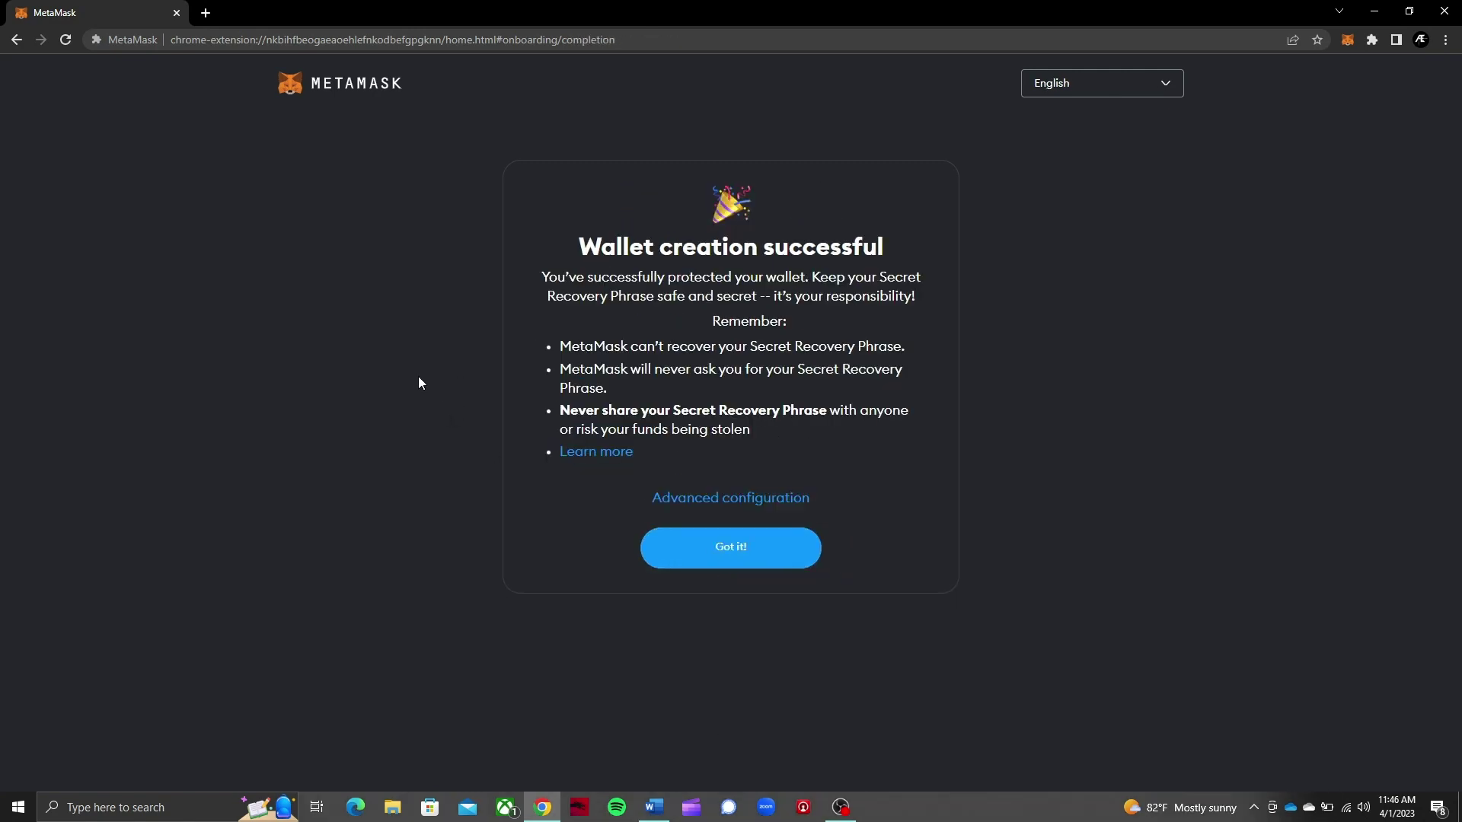
left_click(734, 550)
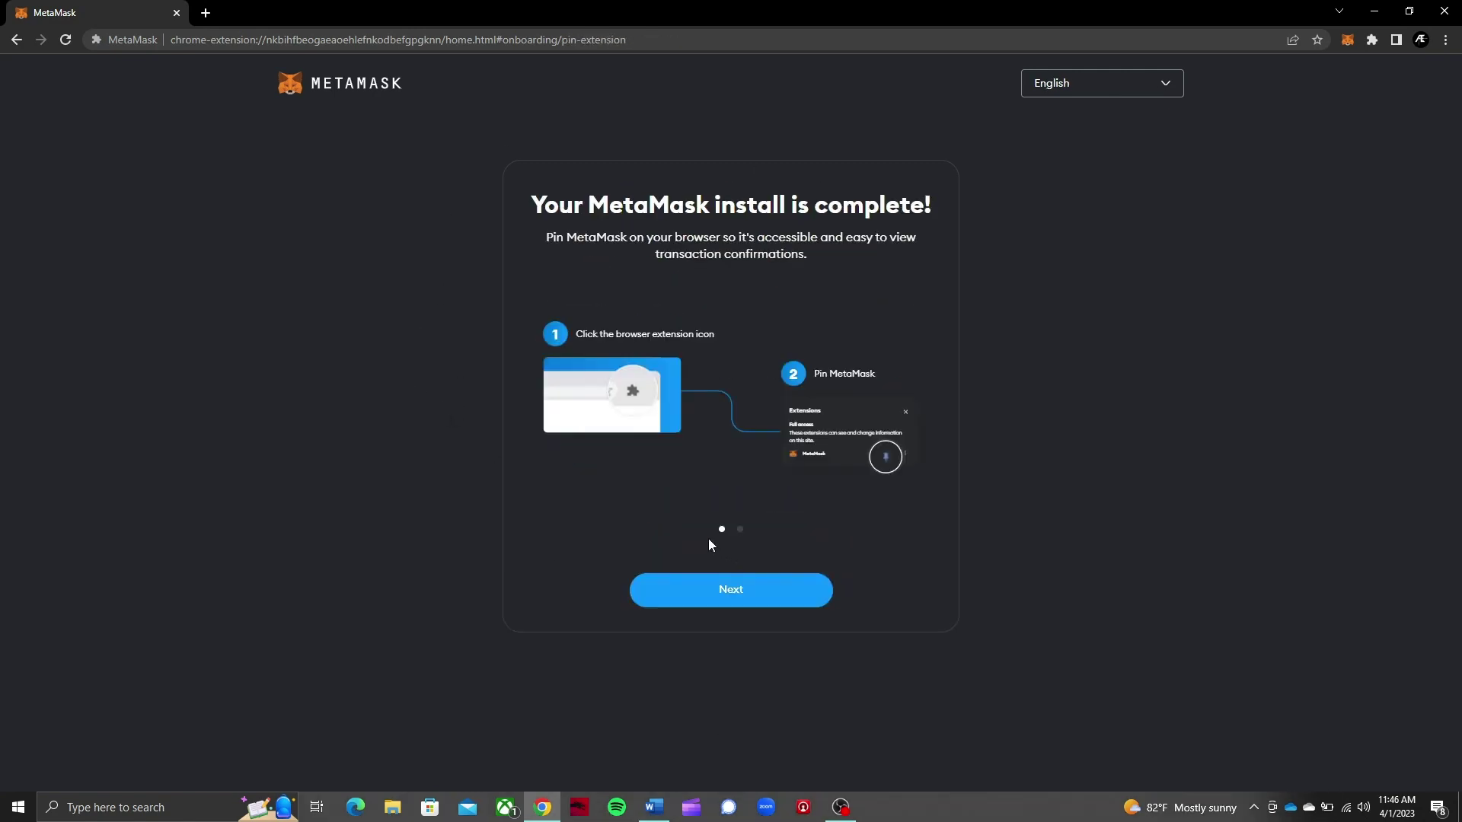
left_click(754, 599)
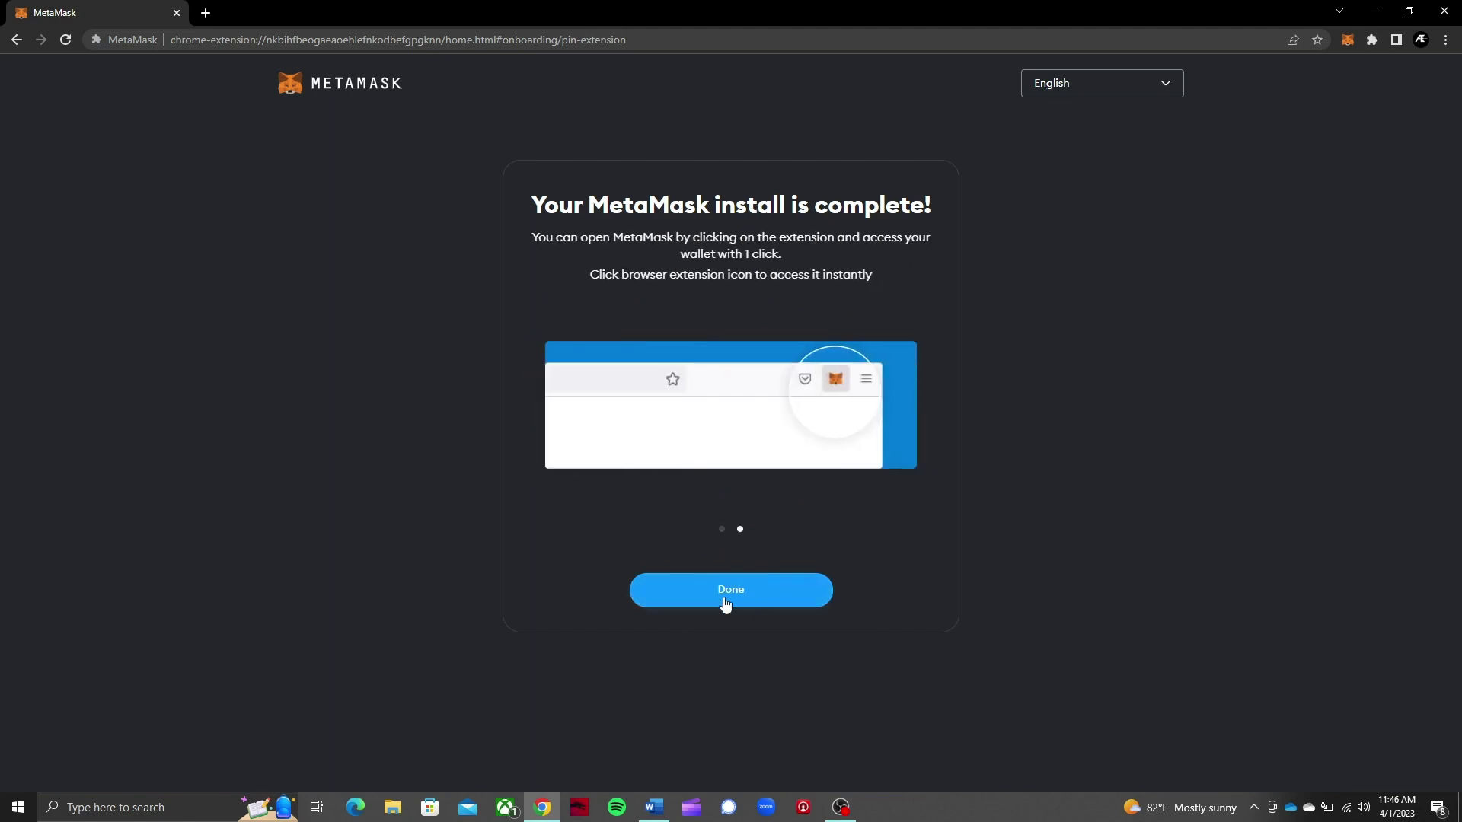
left_click(747, 591)
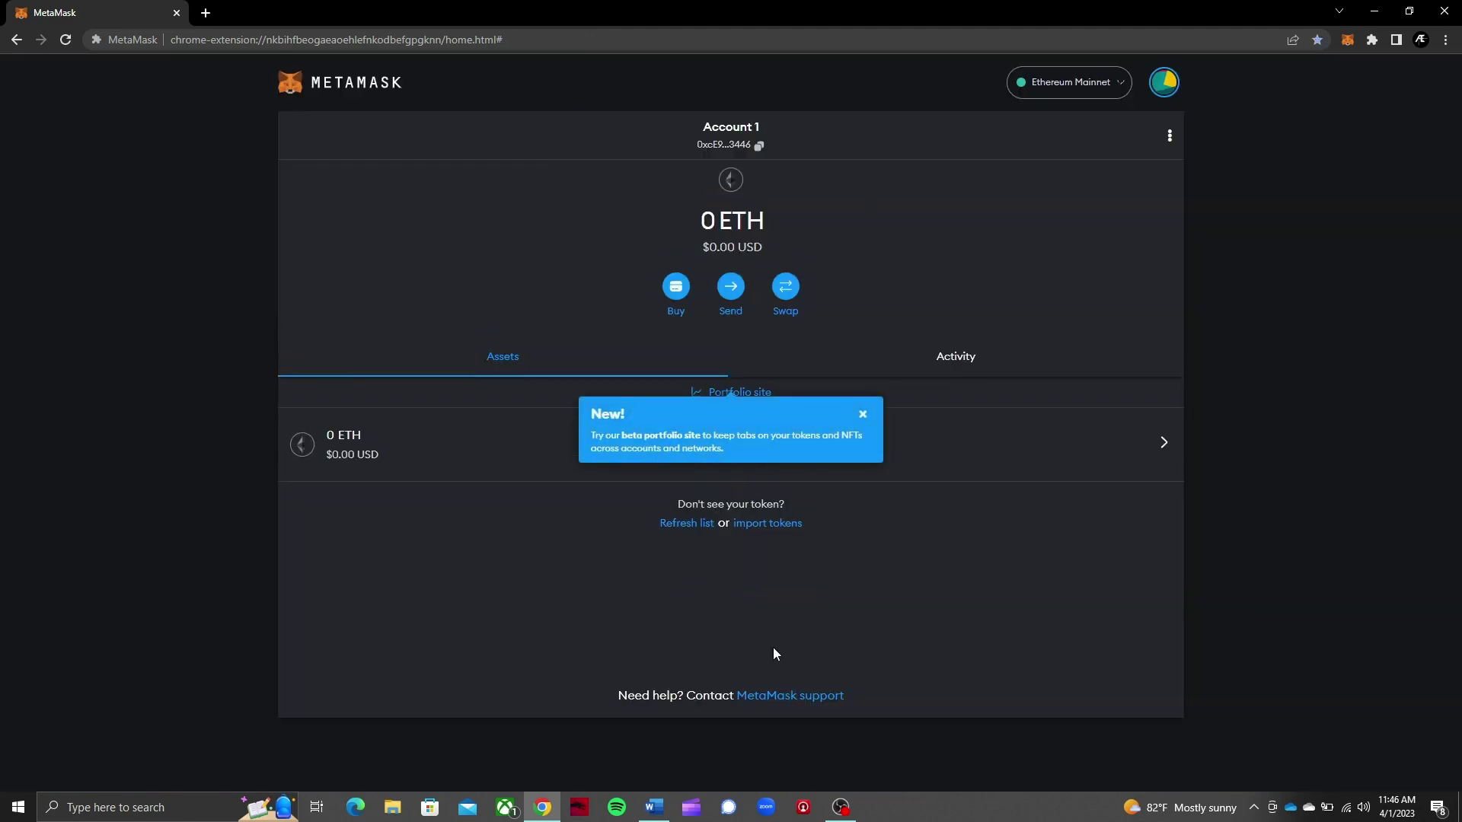
Add BNB Smart Chain from the popular networks list, approve it, and switch to it
left_click(862, 415)
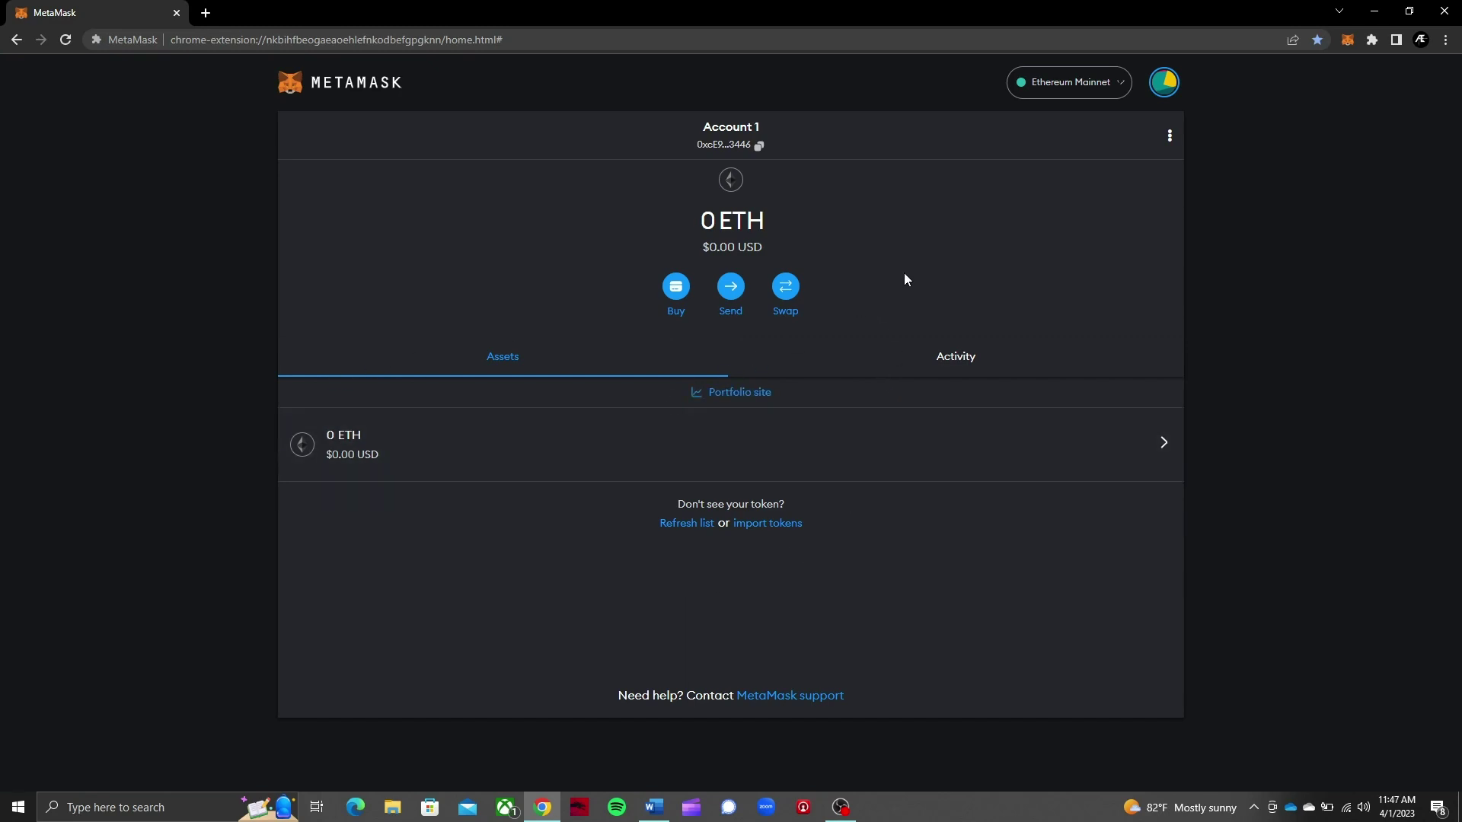
left_click(1119, 90)
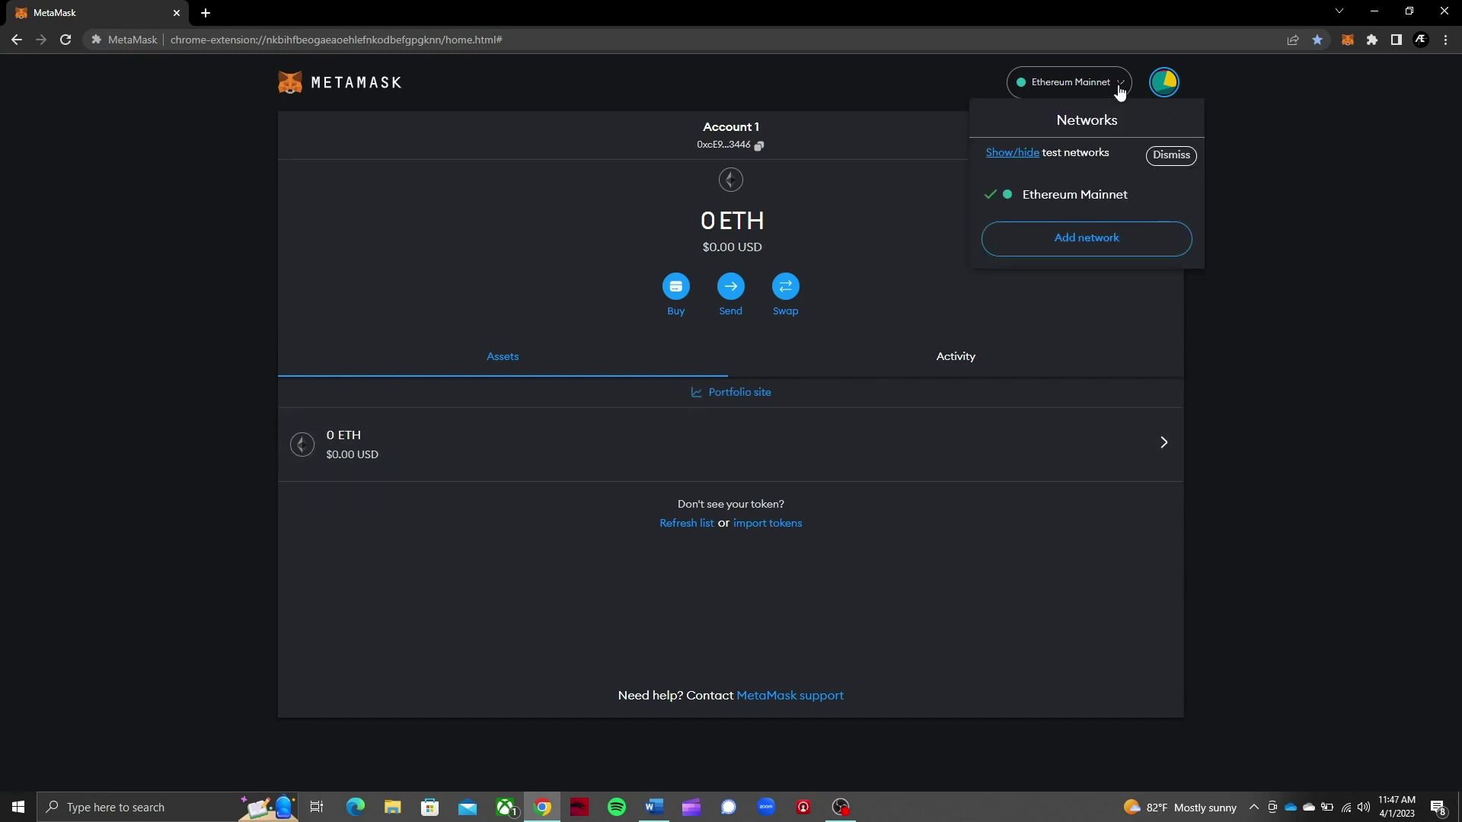
left_click(1087, 250)
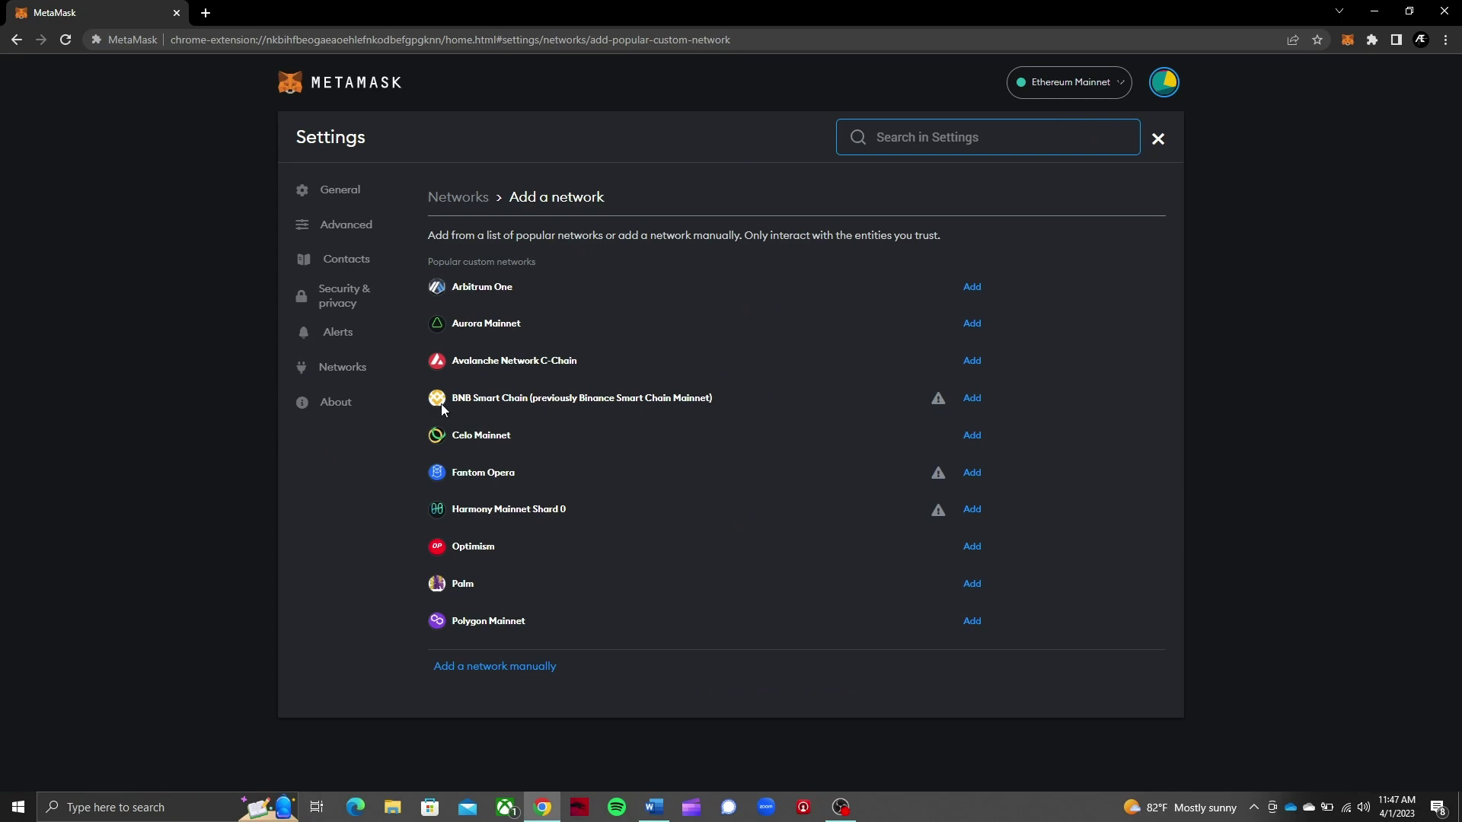
left_click_drag(454, 401, 694, 397)
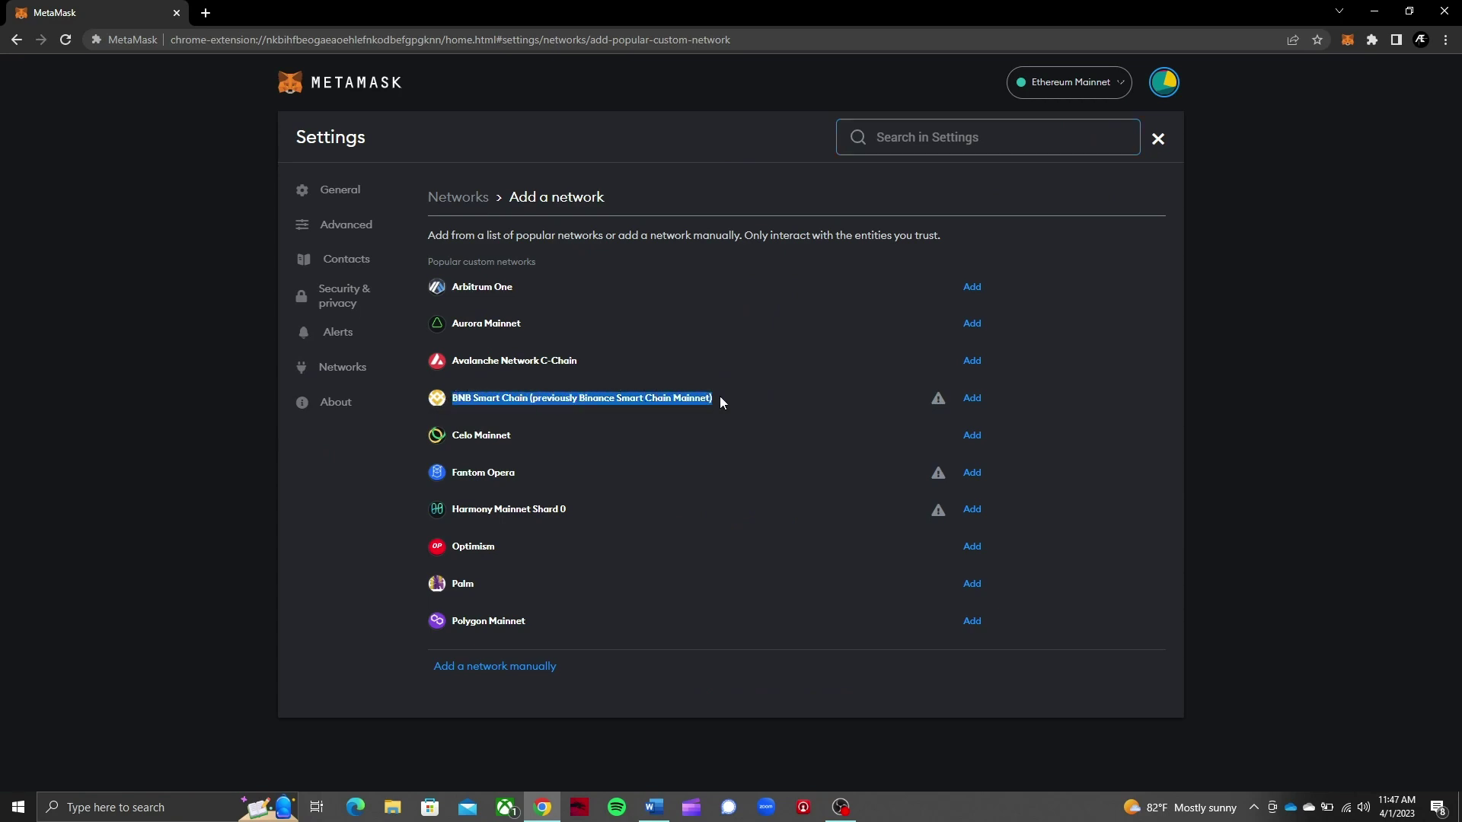
left_click(972, 399)
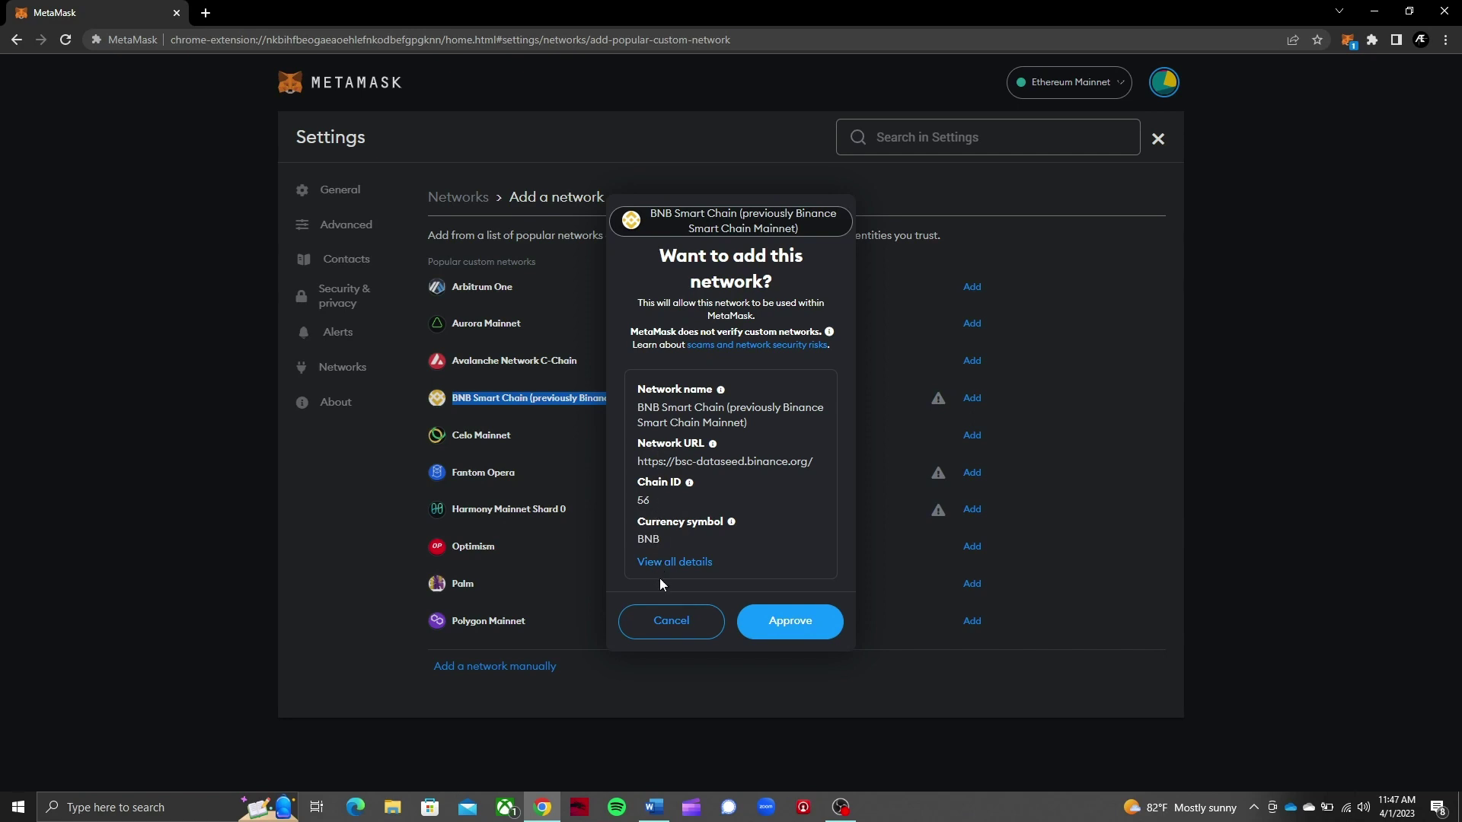
left_click(792, 621)
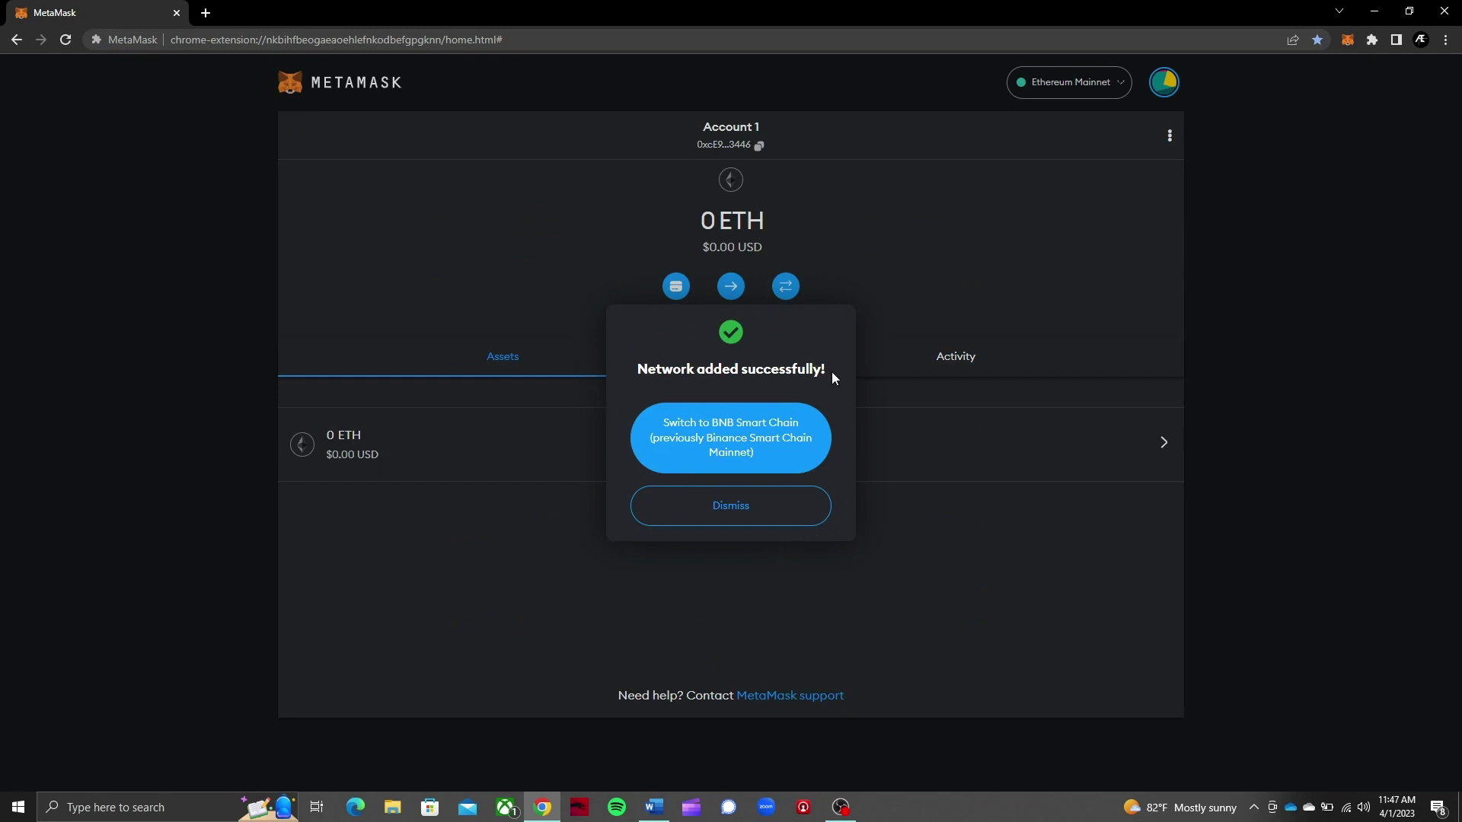
left_click(716, 440)
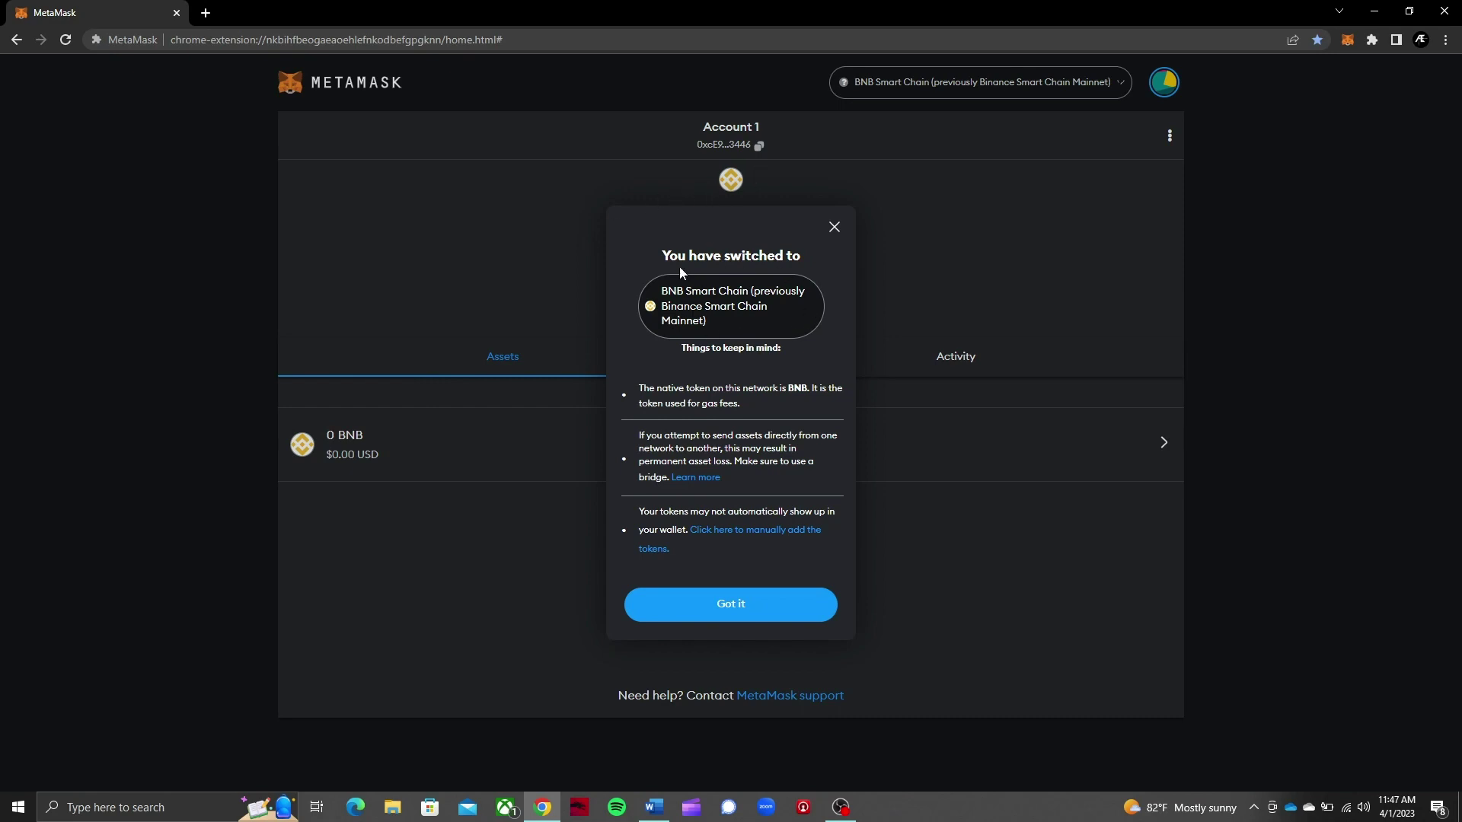
Import the NACO custom token by pasting its contract address into the token import form
left_click(729, 605)
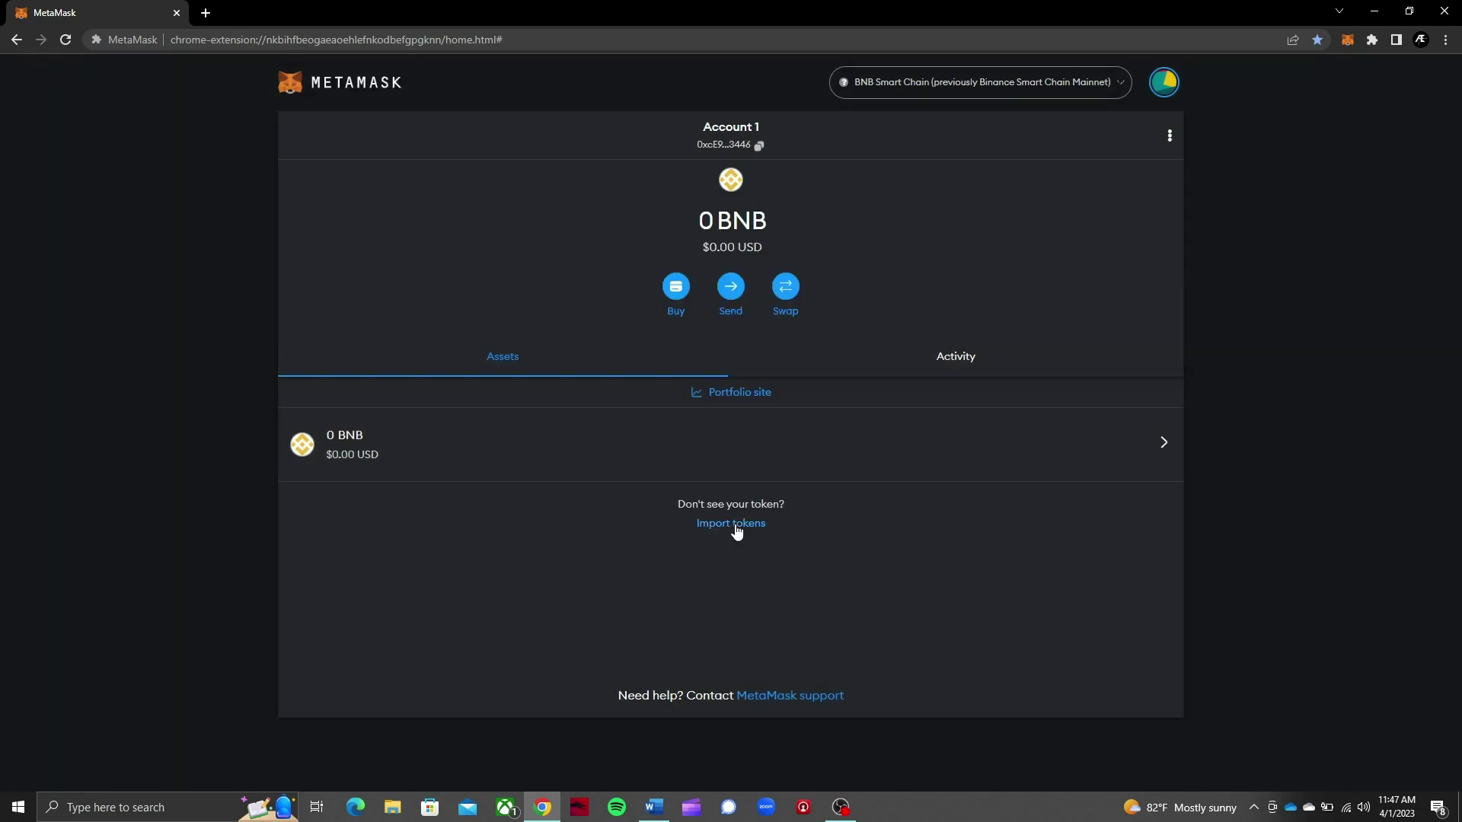
left_click_drag(682, 504, 770, 505)
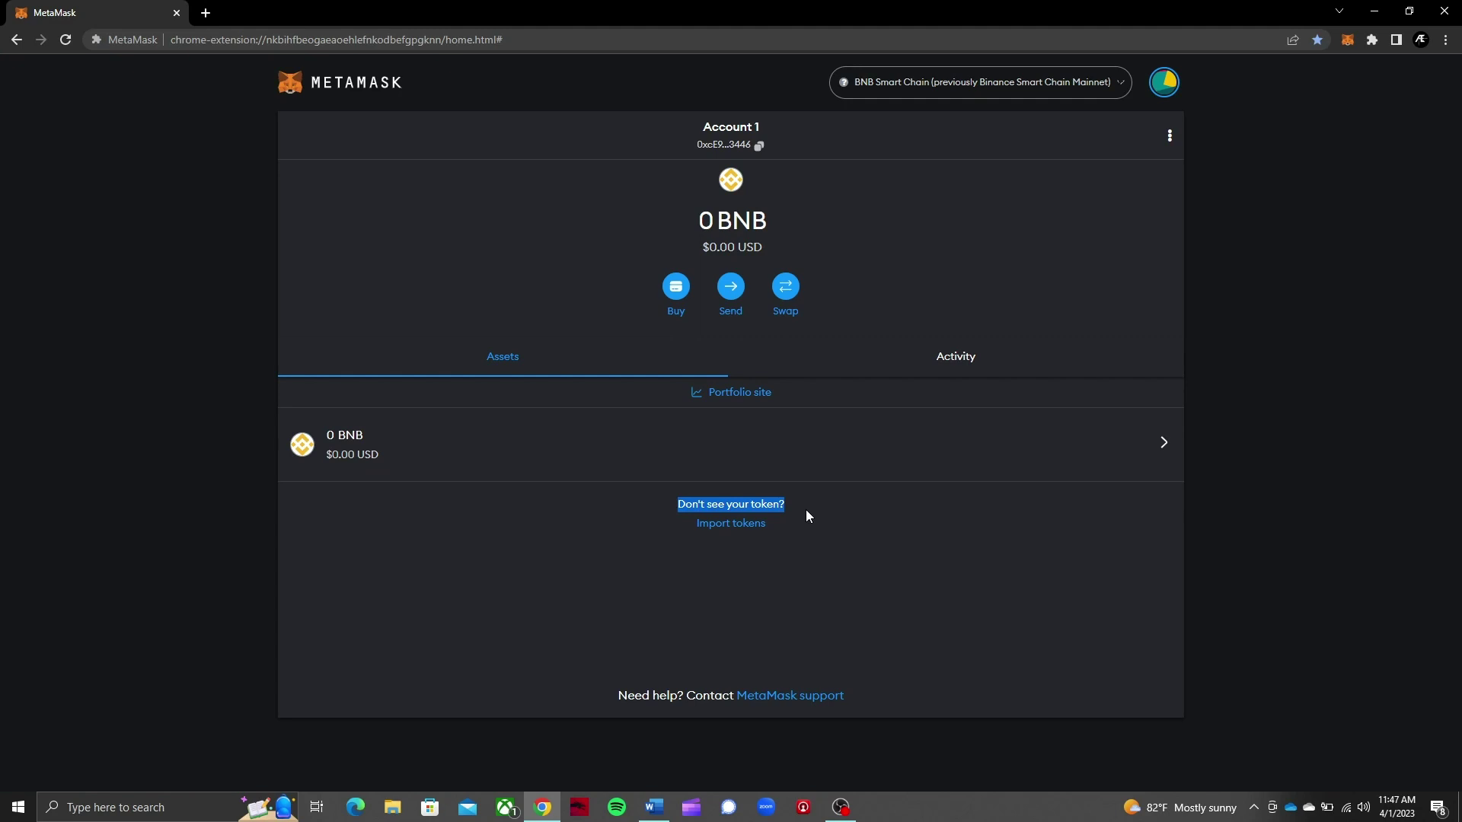
left_click(723, 524)
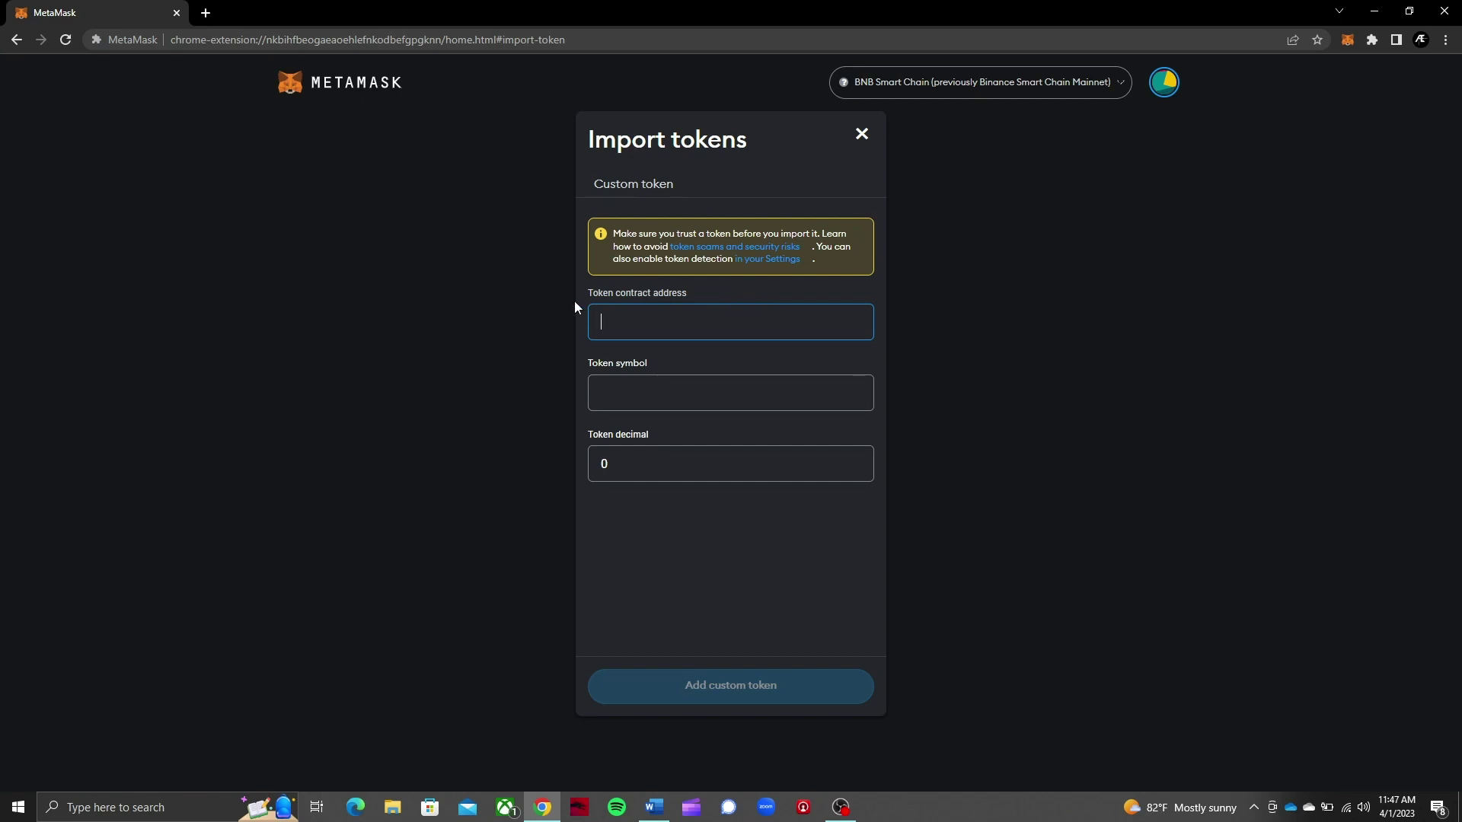
left_click(657, 318)
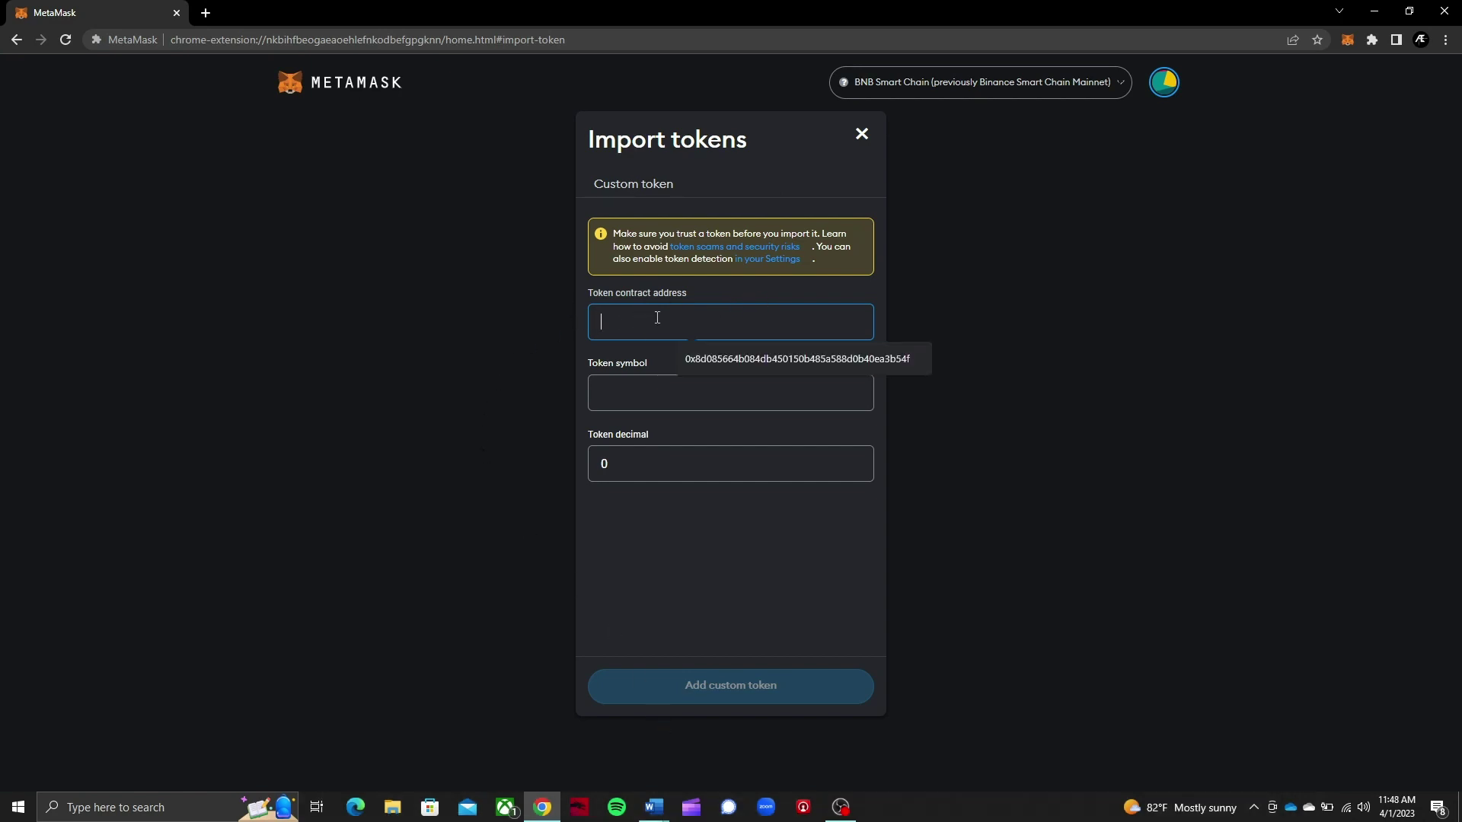
key("ctrl+v")
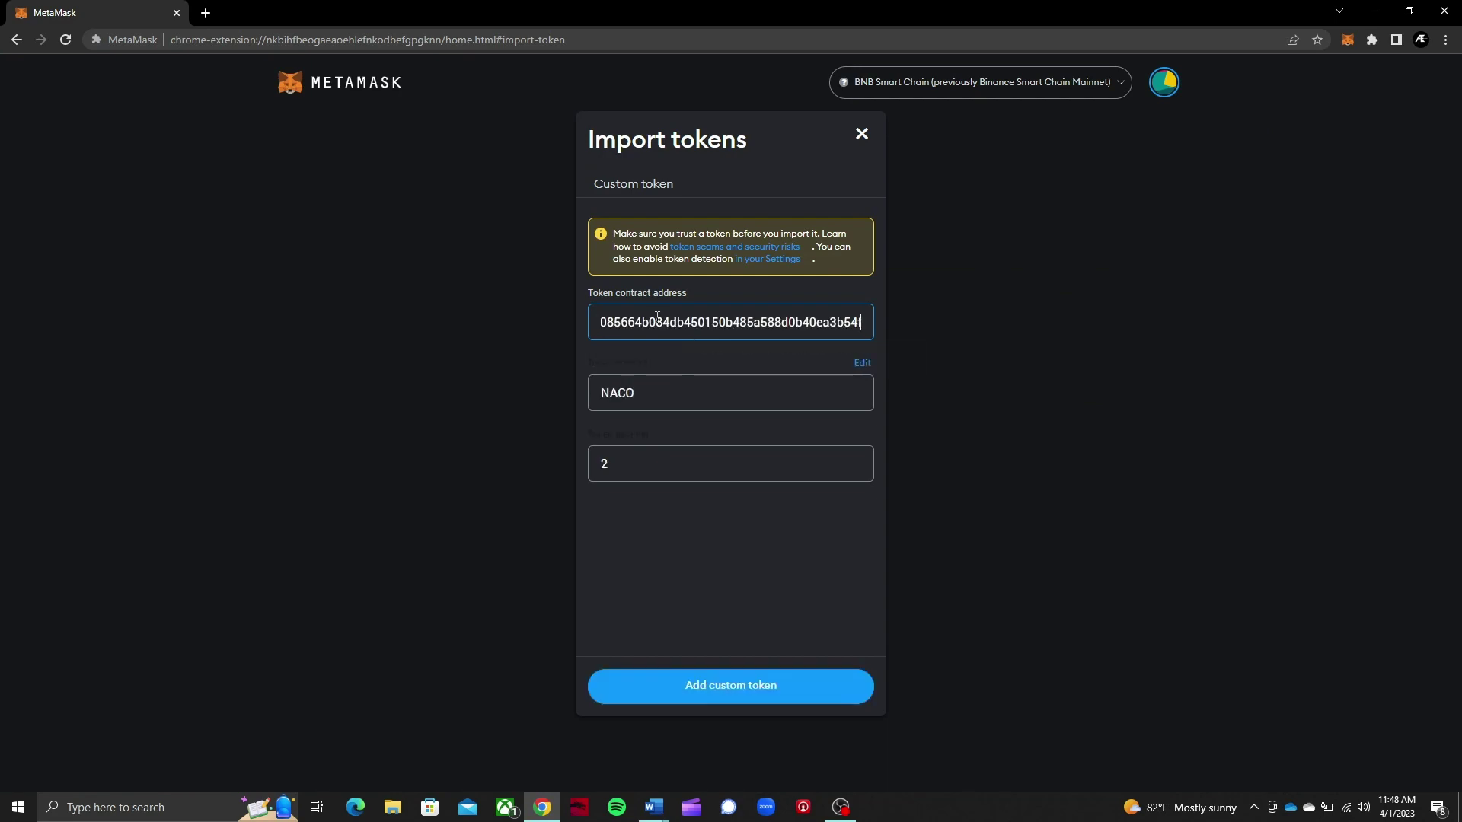
left_click(664, 647)
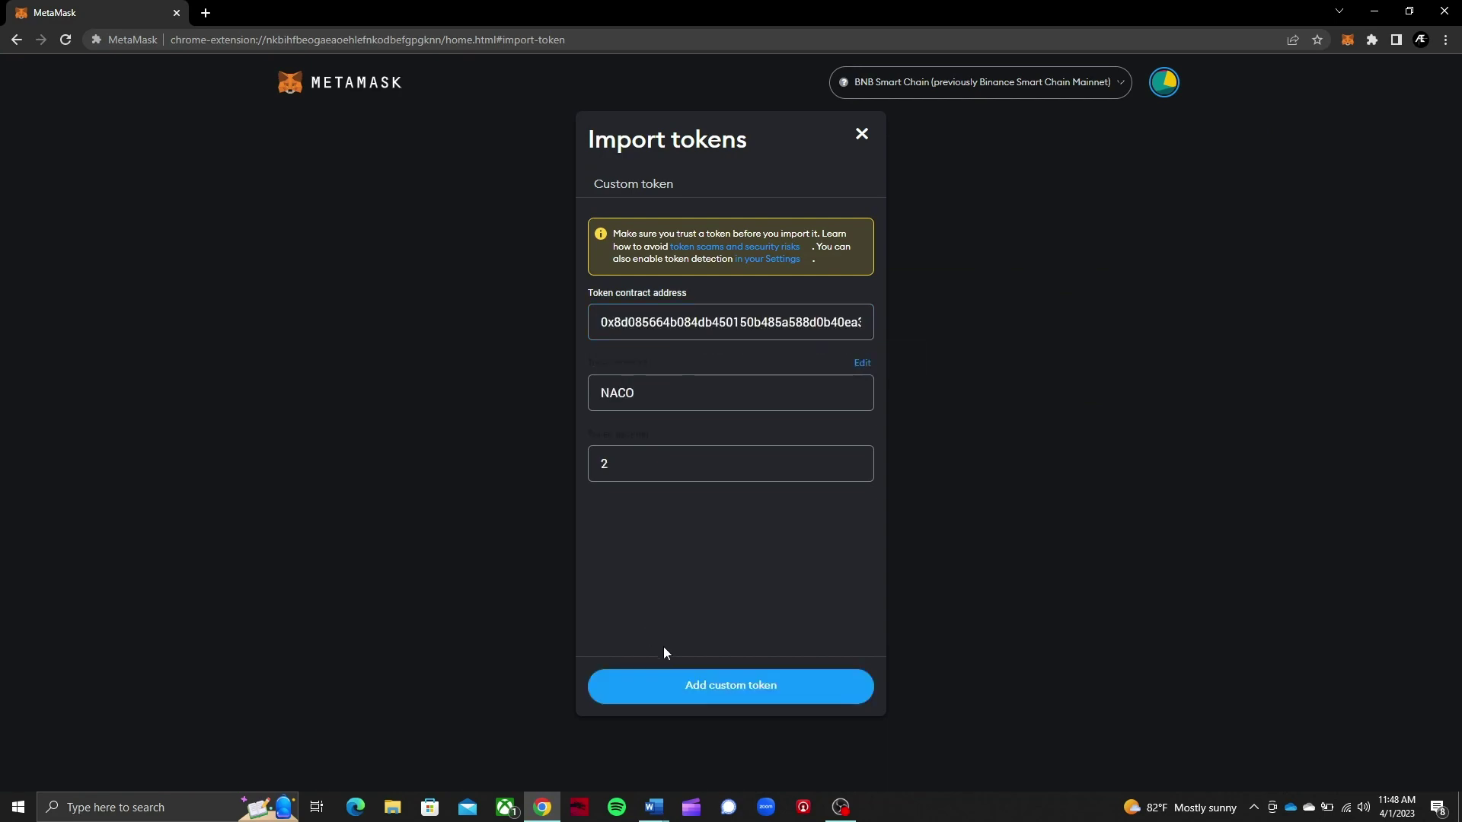
left_click(745, 697)
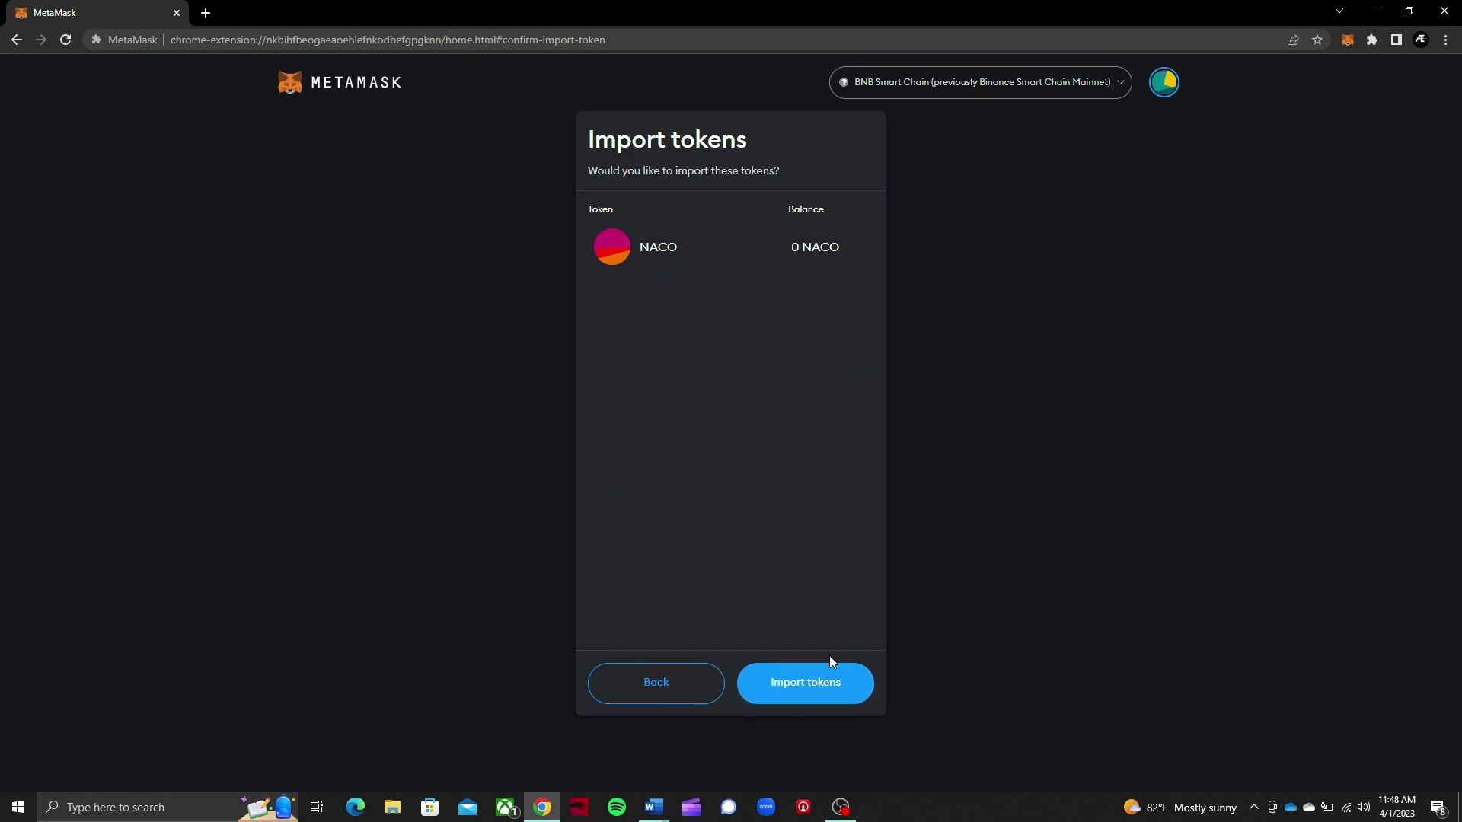
left_click(809, 667)
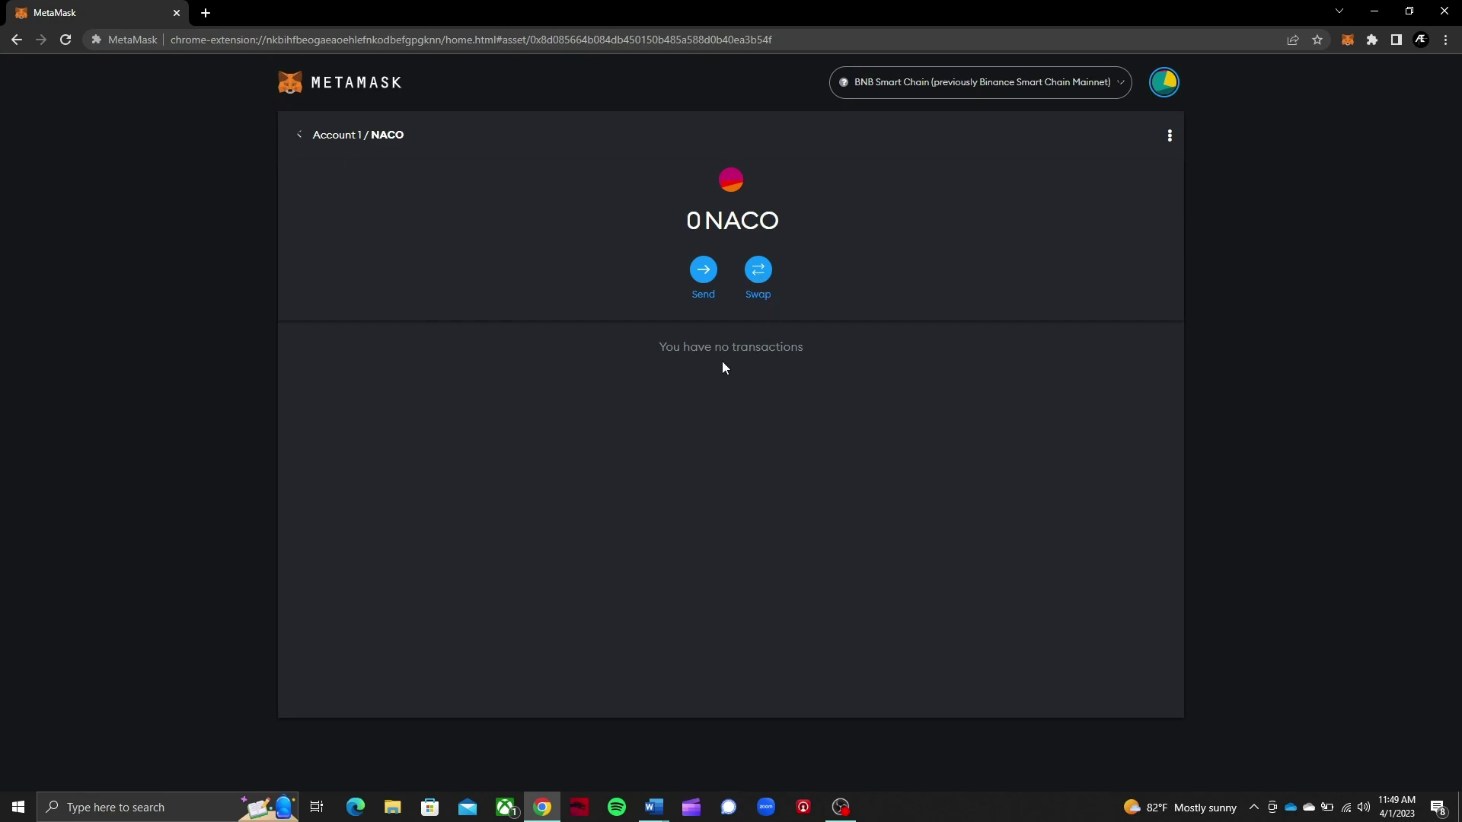
Copy Account 1's wallet address from the account home page
left_click(320, 134)
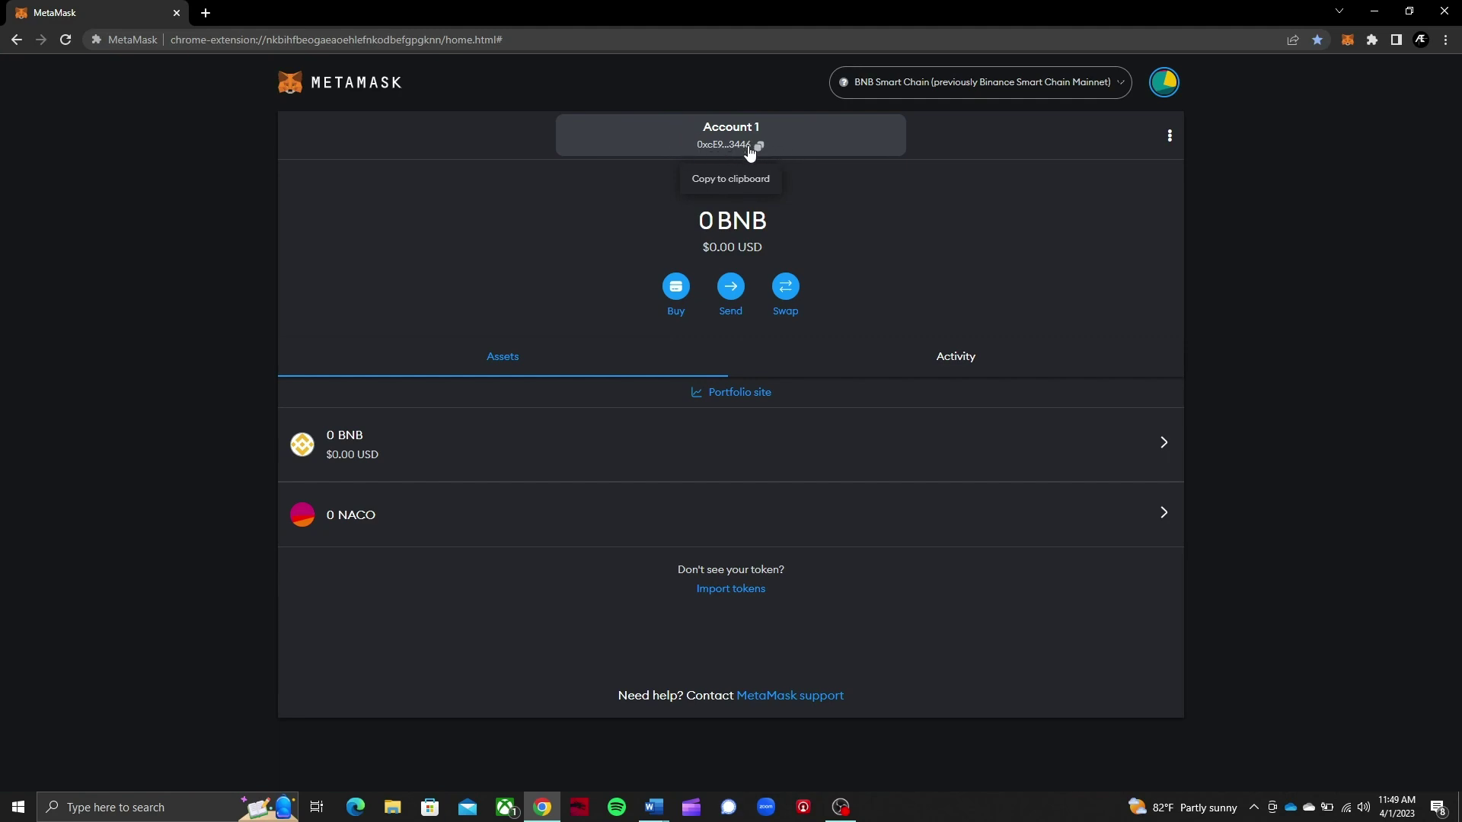
left_click(750, 153)
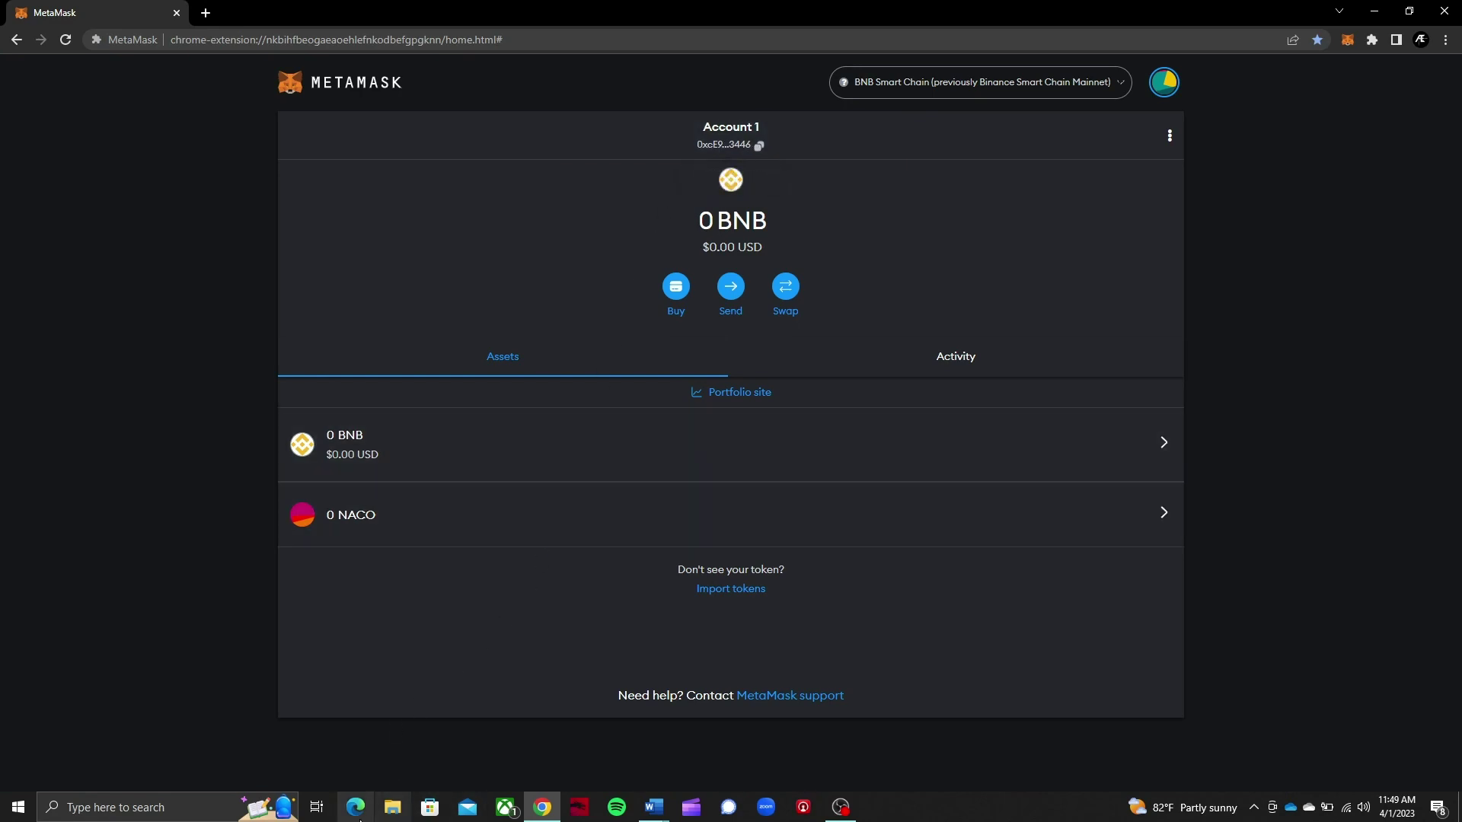
mouse_move(652, 807)
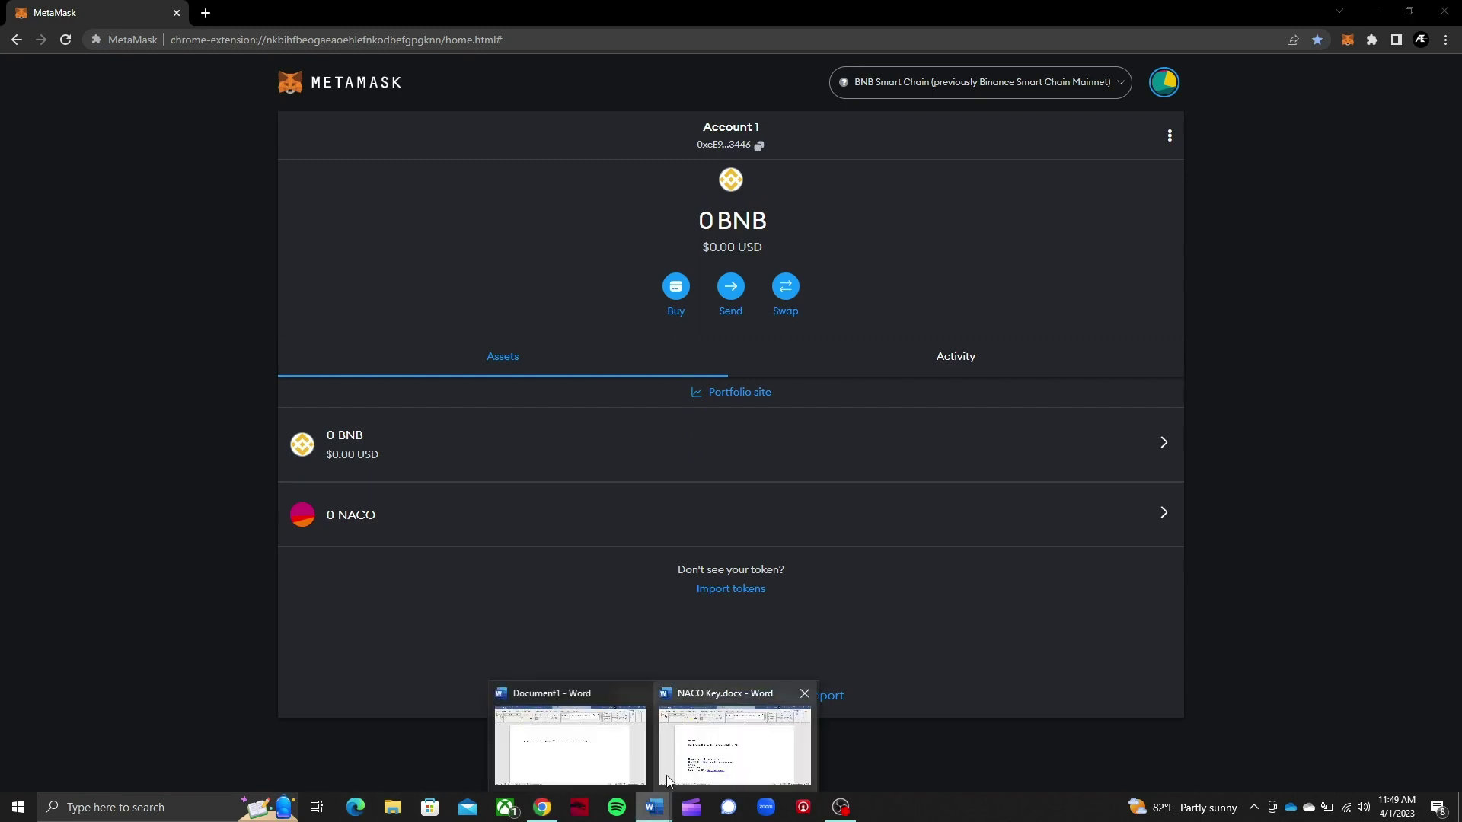
Paste the wallet address below the recovery phrase in Word, labelled 'Wallet address'
left_click(578, 739)
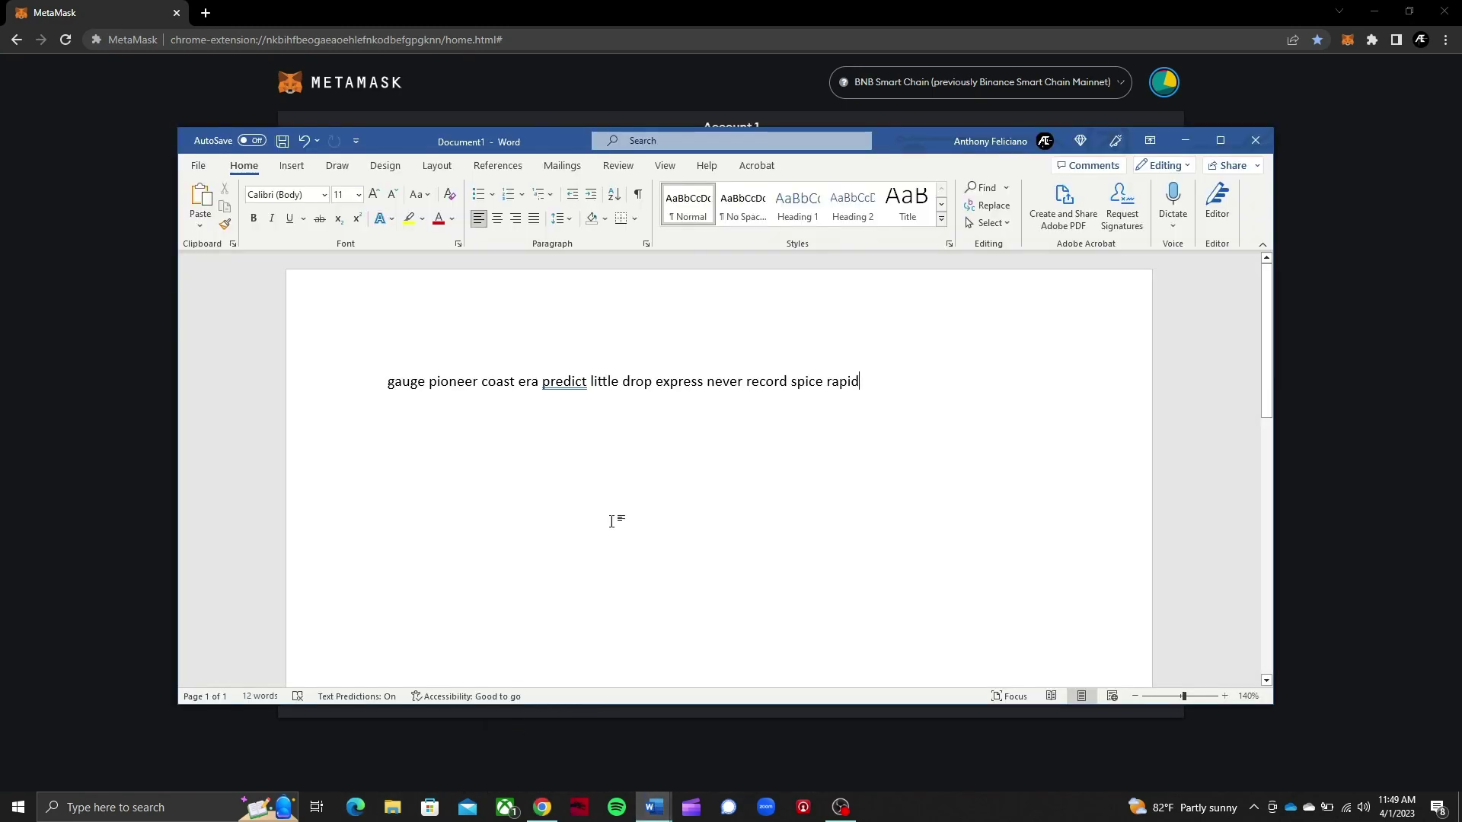
key("Return")
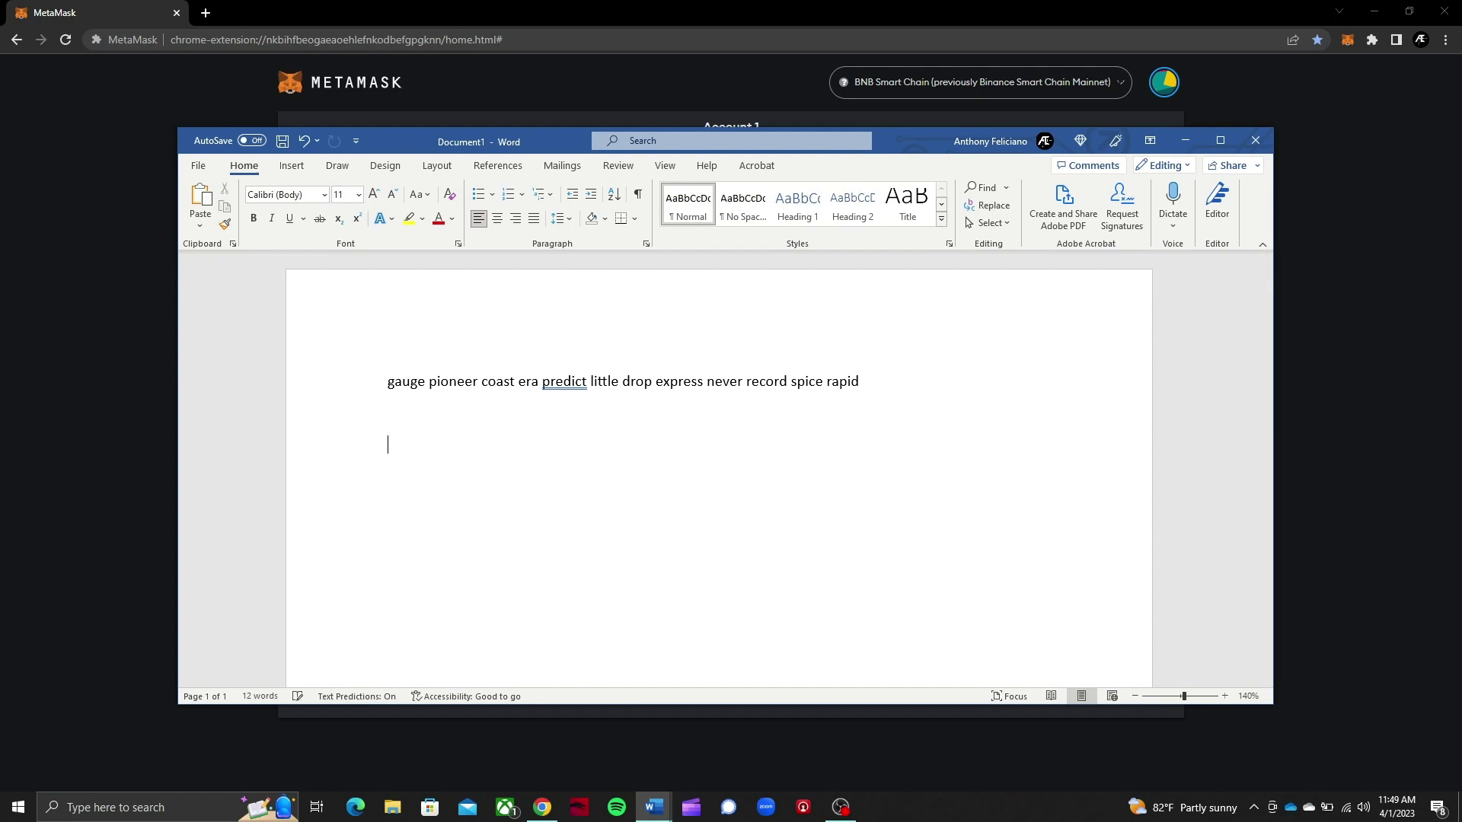
key("ctrl+v")
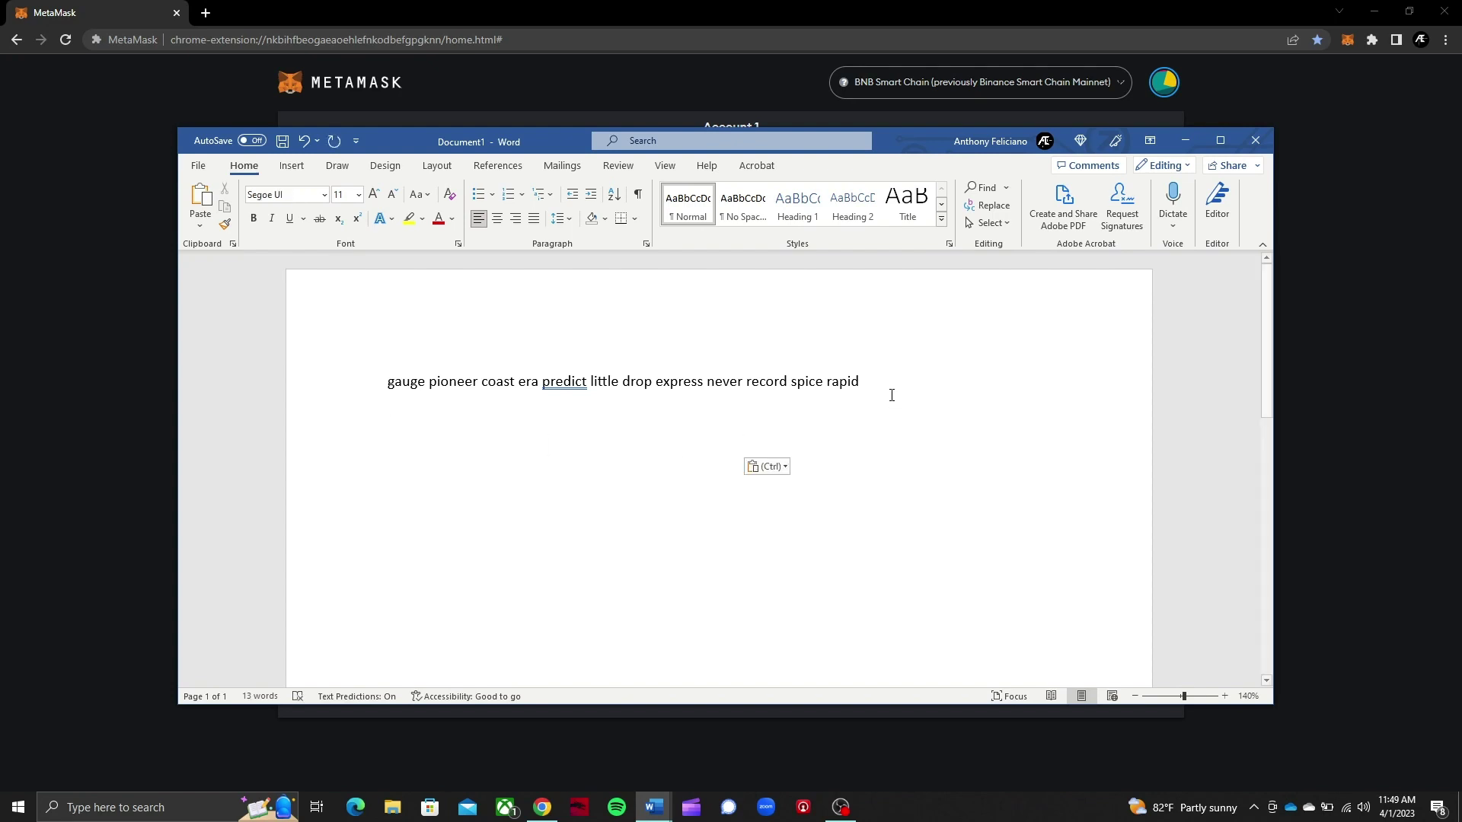
type("Wallet address")
Add a '12 word security phrase::' label above the phrase, then return to Chrome
left_click(388, 381)
key("Return")
key("Up")
type("12 ")
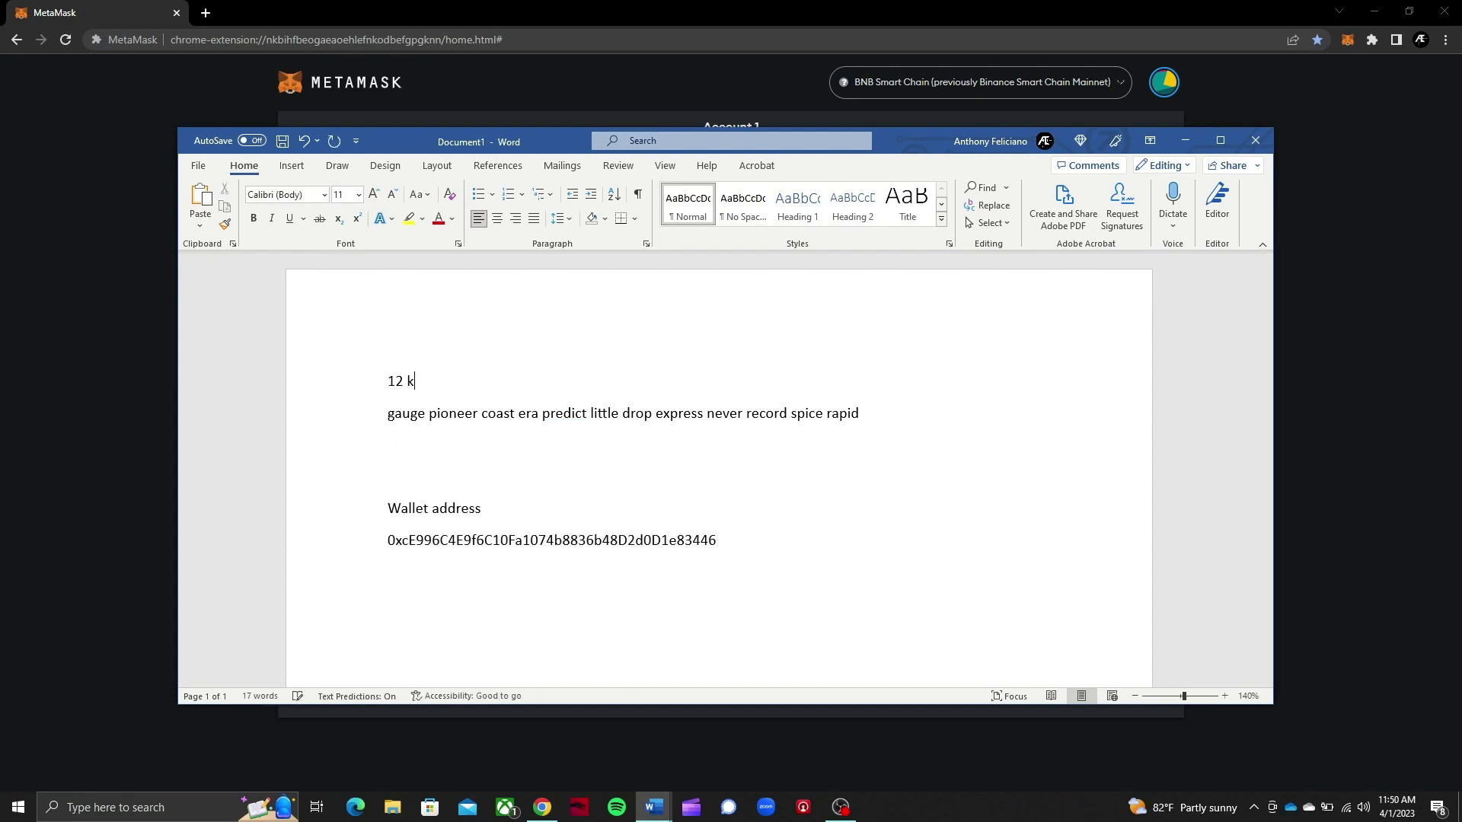
type("word security phrase::")
mouse_move(353, 548)
left_mouse_down()
mouse_move(750, 555)
mouse_move(369, 554)
left_mouse_up()
left_click(392, 571)
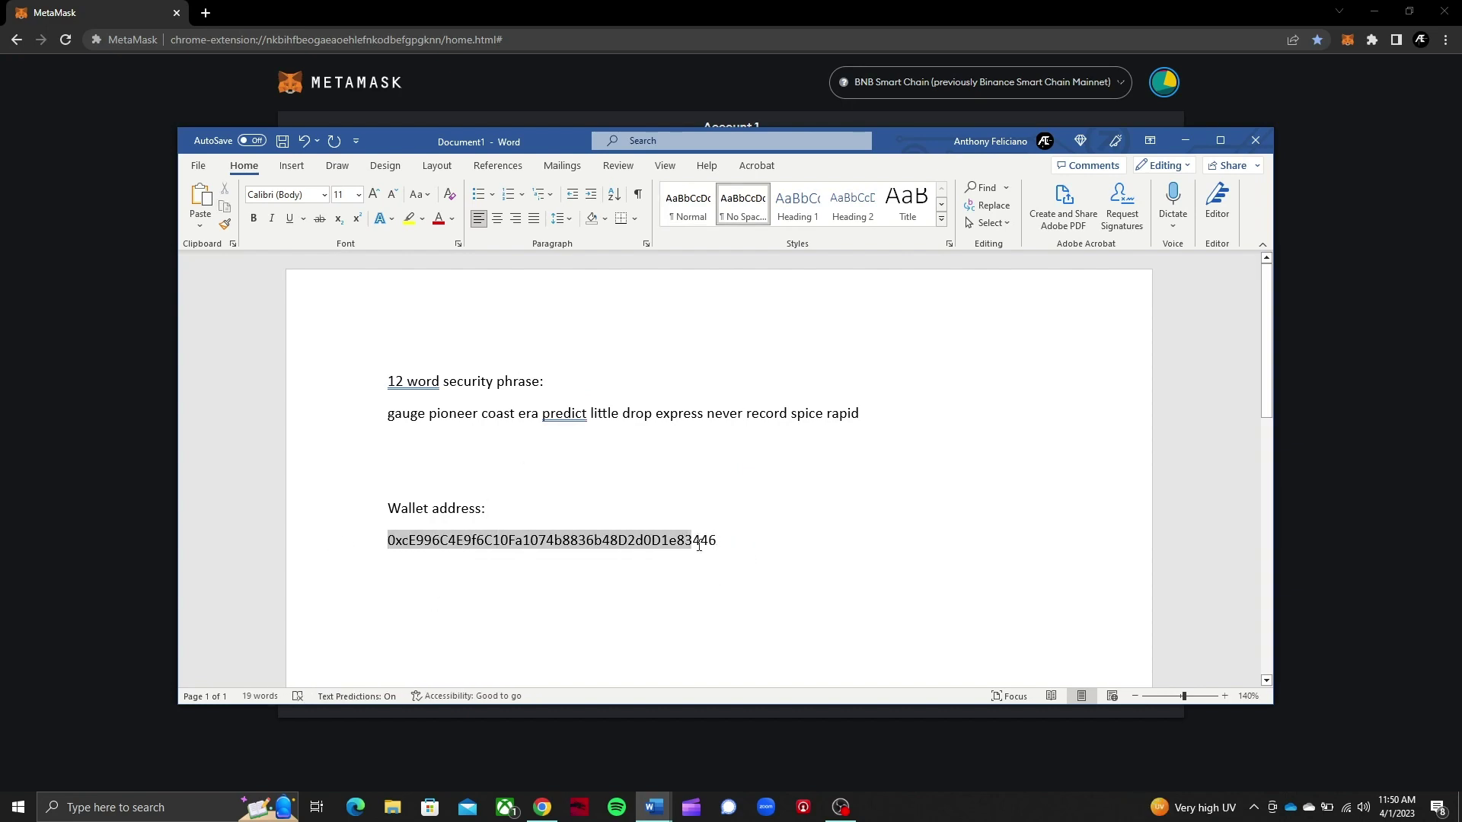
left_click(122, 378)
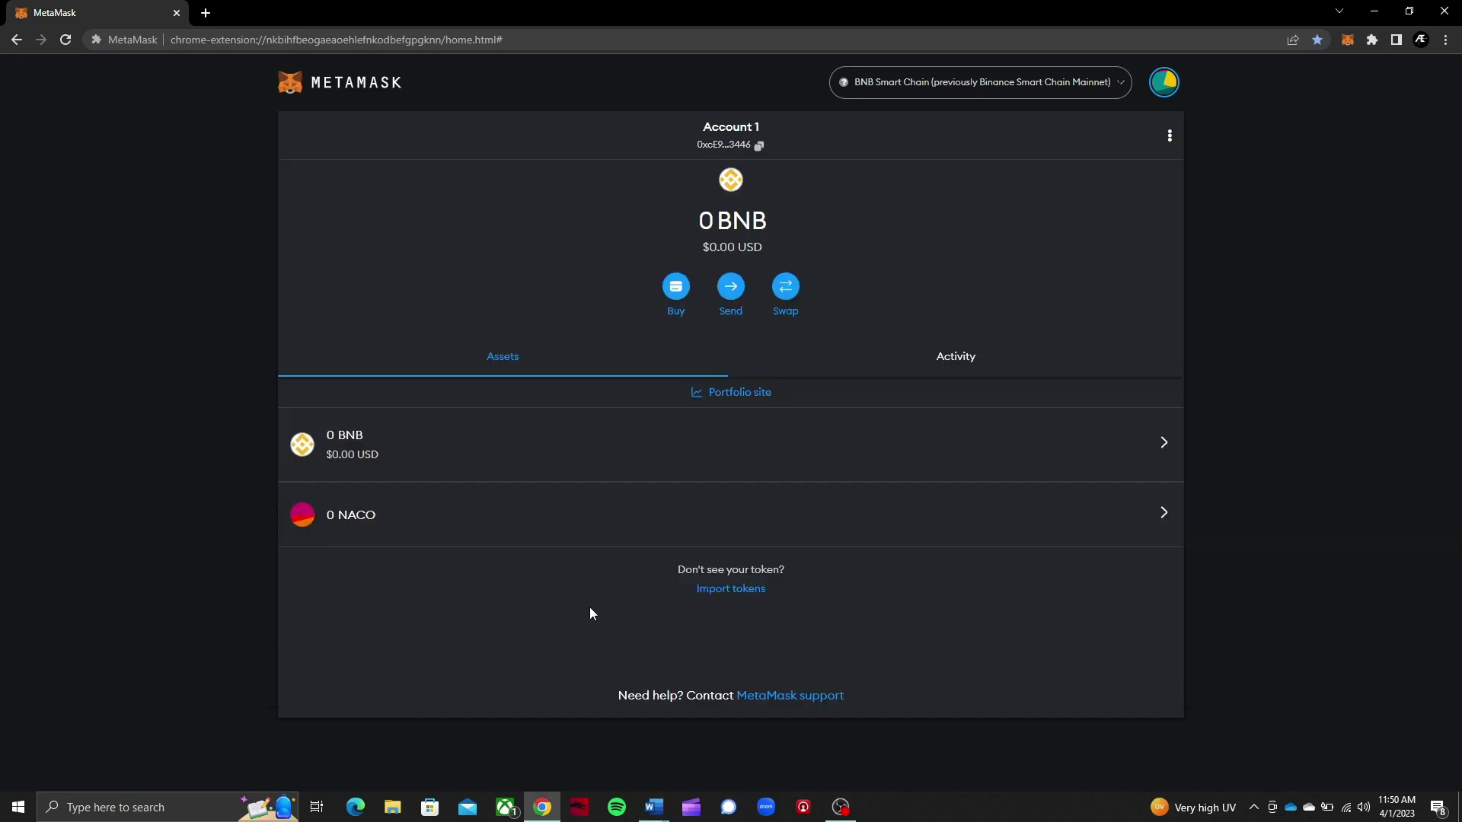